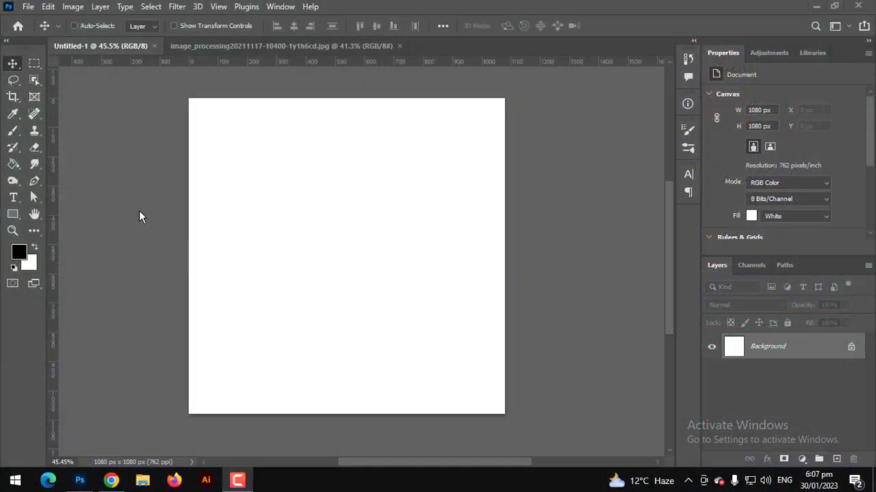
Draw a rectangle covering the entire square canvas
{"action": "left_click", "coordinate": [13, 216]}
{"action": "right_click", "coordinate": [14, 220]}
{"action": "left_click", "coordinate": [68, 212]}
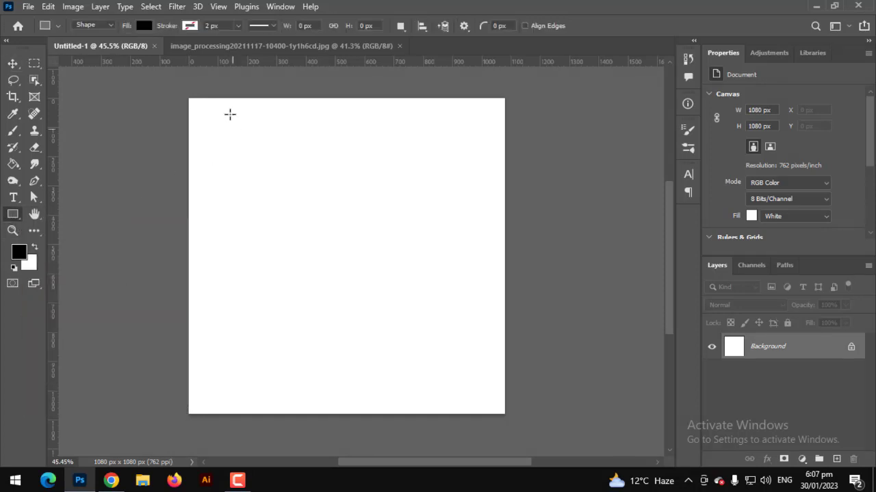
{"action": "left_click_drag", "start_coordinate": [185, 94], "coordinate": [508, 415]}
Set the rectangle's fill to light grey #efefef and fit the canvas in view
{"action": "left_click", "coordinate": [144, 26]}
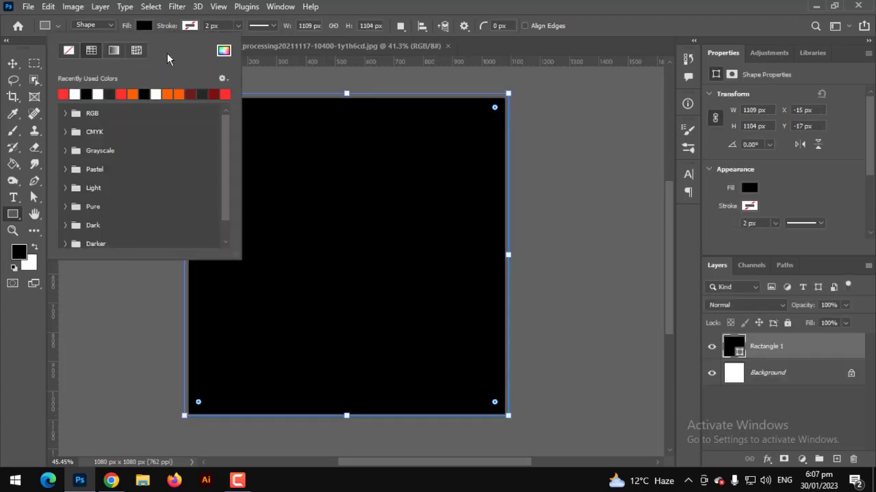
{"action": "left_click", "coordinate": [225, 51]}
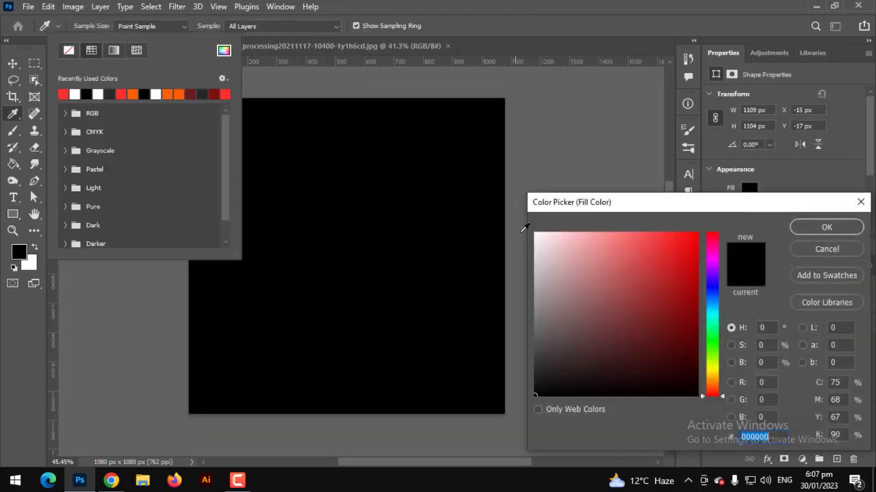
{"action": "left_click", "coordinate": [535, 243]}
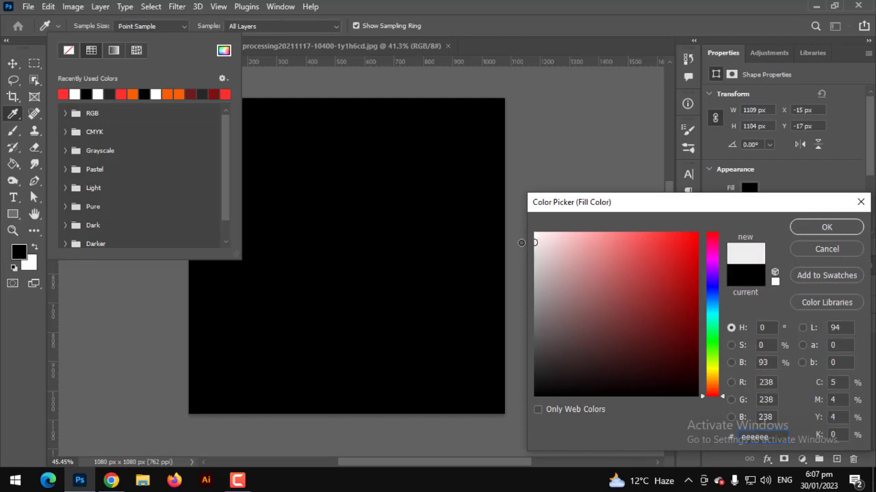
{"action": "left_click_drag", "start_coordinate": [521, 243], "coordinate": [523, 242]}
{"action": "left_click", "coordinate": [826, 227]}
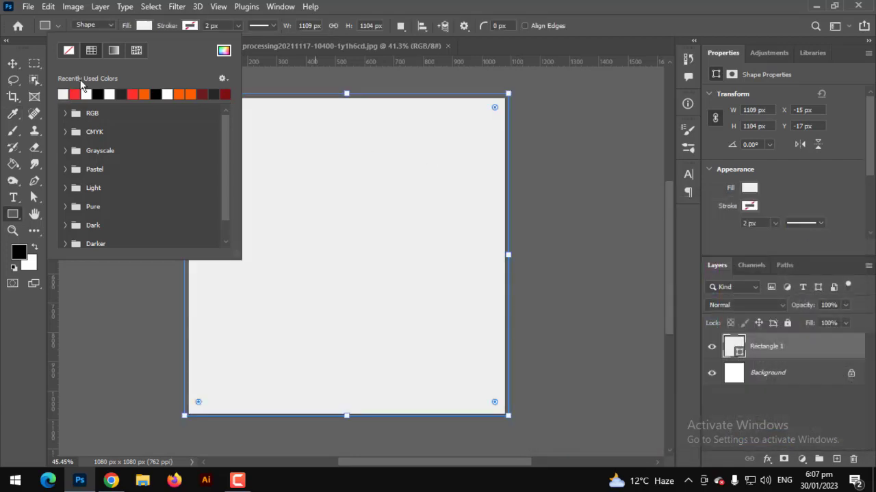
{"action": "left_click", "coordinate": [12, 62]}
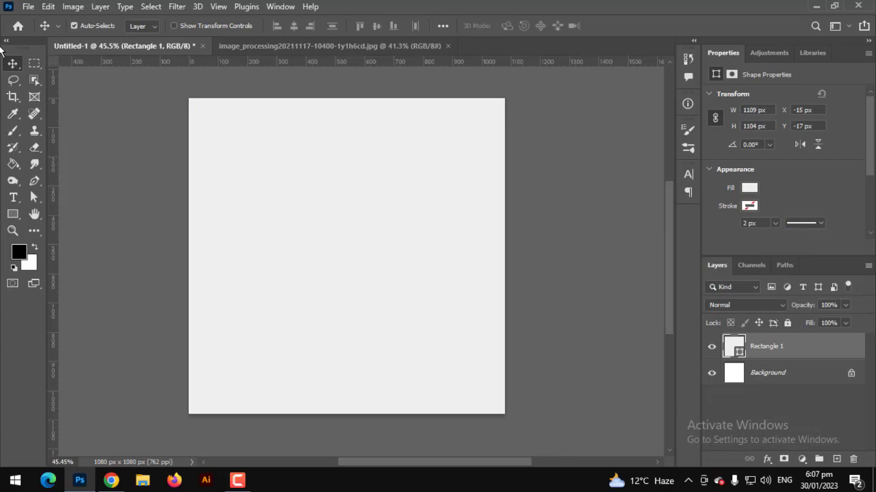
{"action": "key", "text": "ctrl+0"}
{"action": "key", "text": "ctrl+minus"}
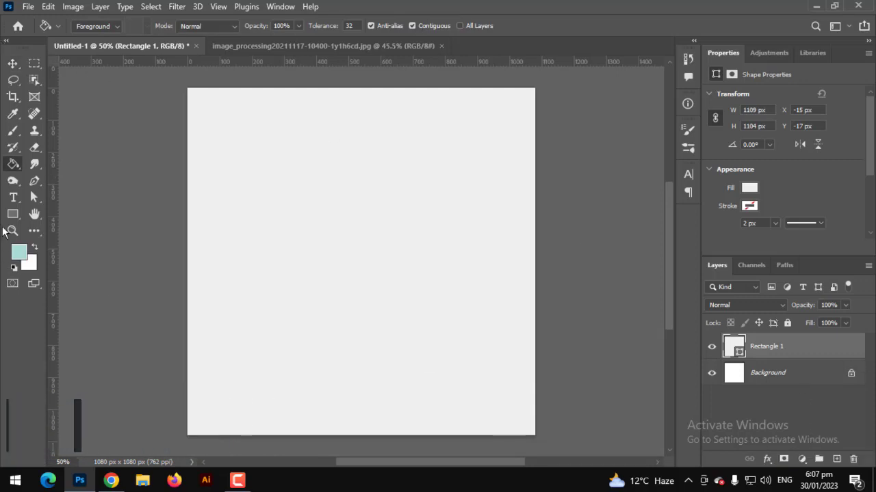
Draw a second full-canvas rectangle filled with the Basics colour-to-transparent gradient
{"action": "left_click", "coordinate": [12, 214]}
{"action": "left_click", "coordinate": [814, 427]}
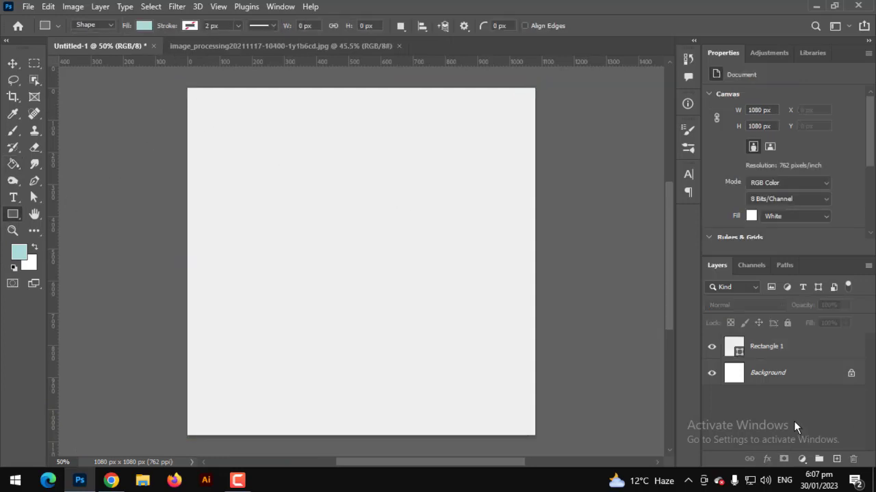
{"action": "mouse_move", "coordinate": [182, 86]}
{"action": "left_mouse_down"}
{"action": "mouse_move", "coordinate": [545, 444]}
{"action": "mouse_move", "coordinate": [541, 436]}
{"action": "left_mouse_up"}
{"action": "left_click", "coordinate": [144, 26]}
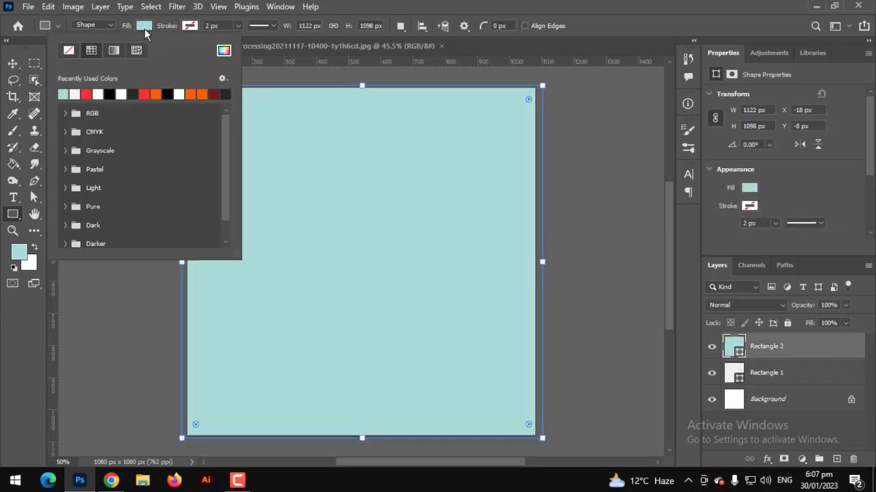
{"action": "left_click", "coordinate": [114, 50]}
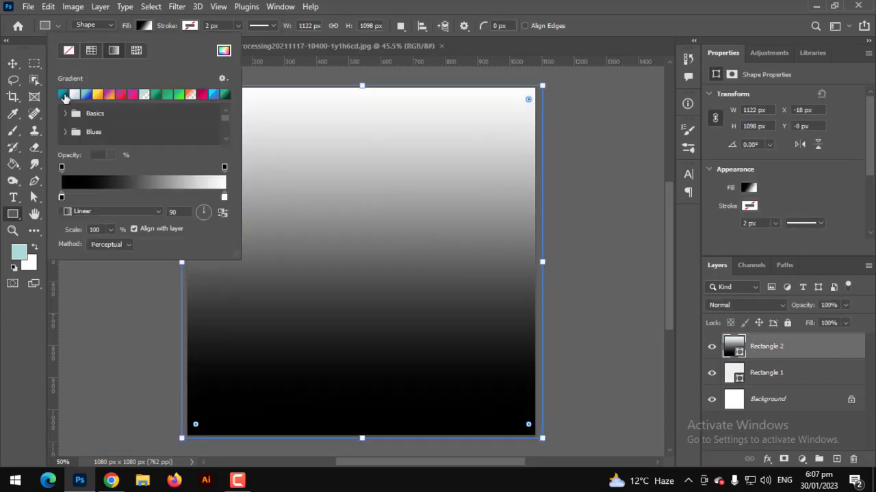
{"action": "left_click", "coordinate": [62, 94]}
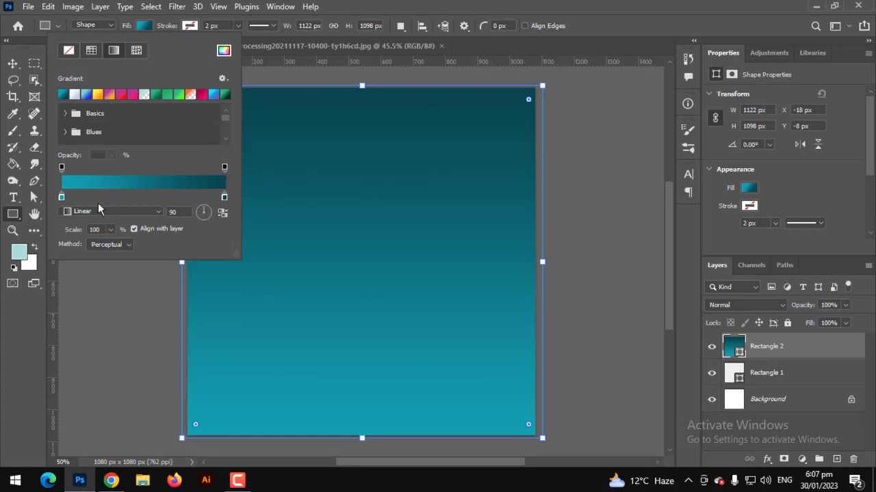
{"action": "left_click", "coordinate": [62, 198]}
{"action": "left_click", "coordinate": [65, 113]}
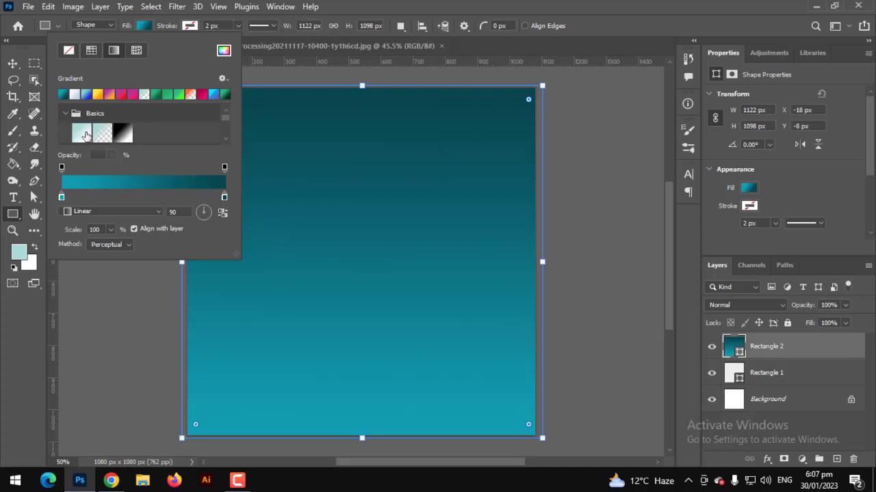
{"action": "left_click", "coordinate": [102, 133]}
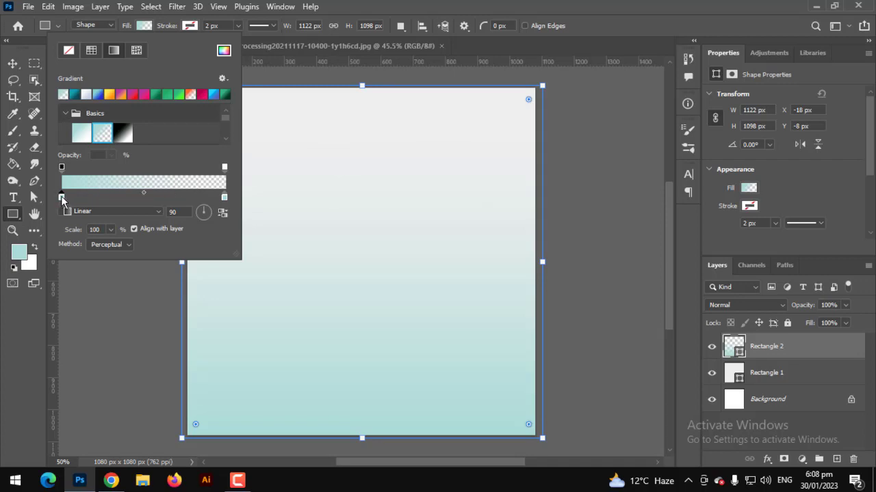
Make the gradient stop muted teal, set the angle to 15°, and reverse it so teal is on the right
{"action": "double_click", "coordinate": [61, 199]}
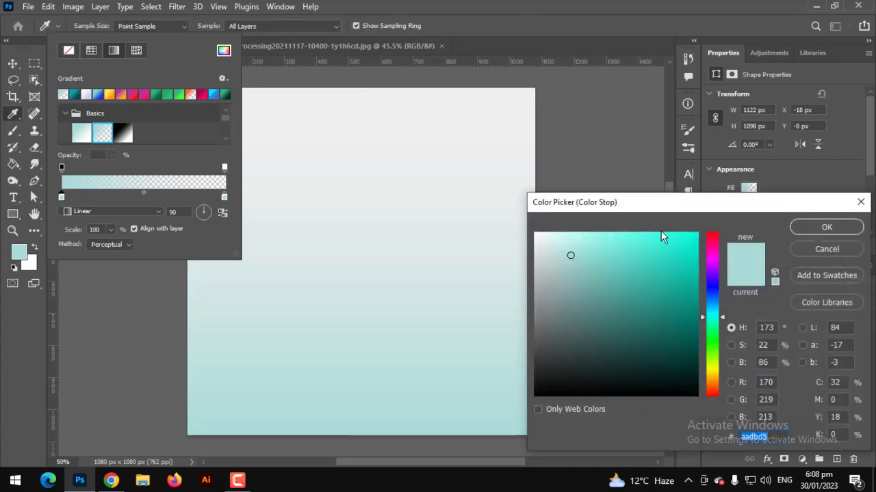
{"action": "left_click", "coordinate": [571, 247]}
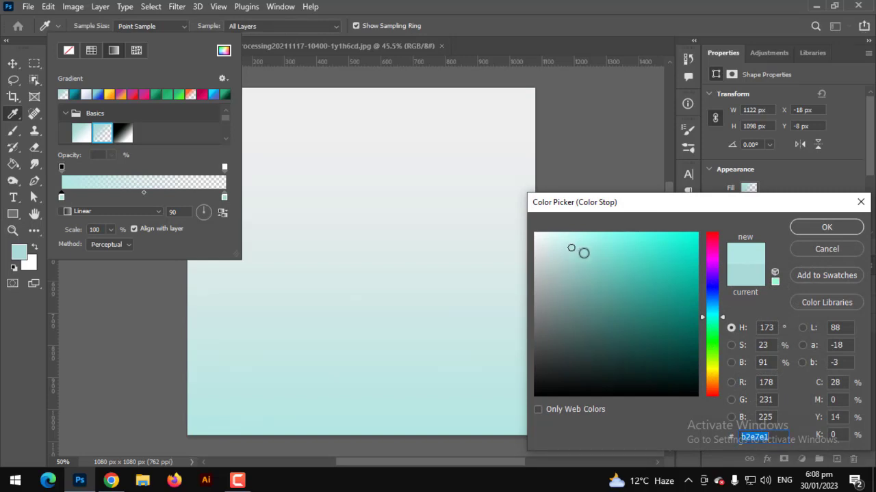
{"action": "left_click_drag", "start_coordinate": [582, 260], "coordinate": [593, 308]}
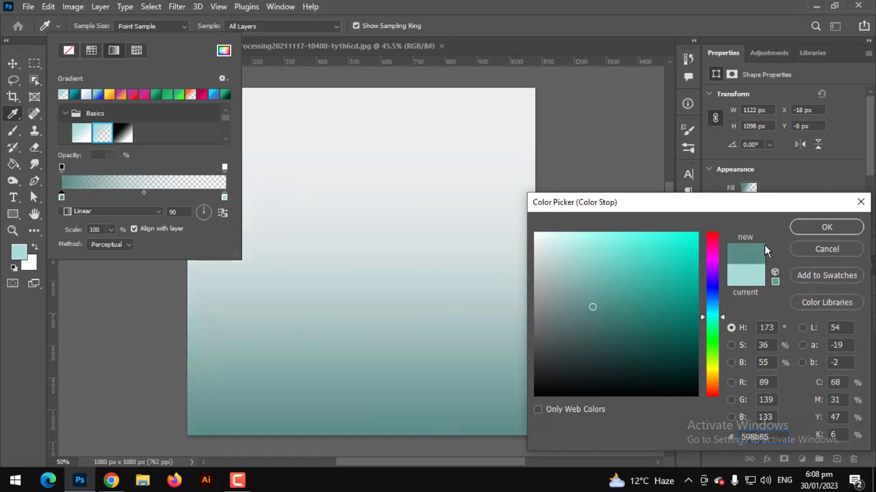
{"action": "left_click", "coordinate": [820, 227]}
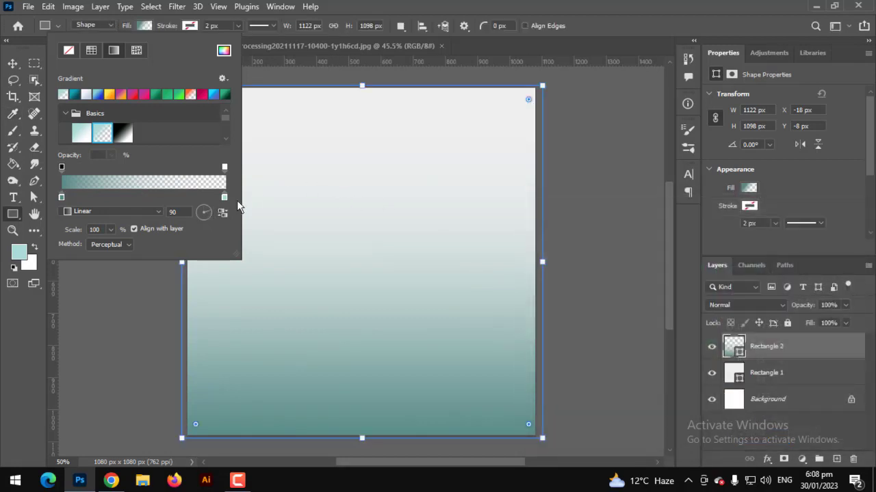
{"action": "type", "text": "15"}
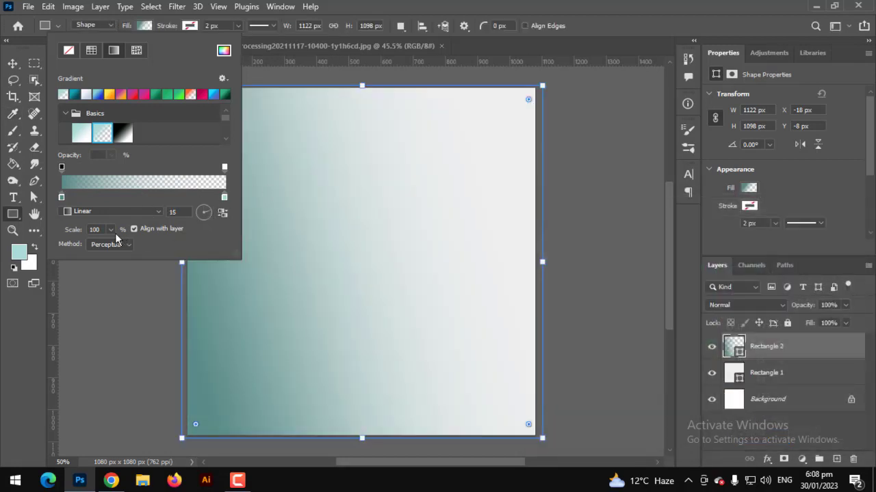
{"action": "left_click", "coordinate": [223, 212]}
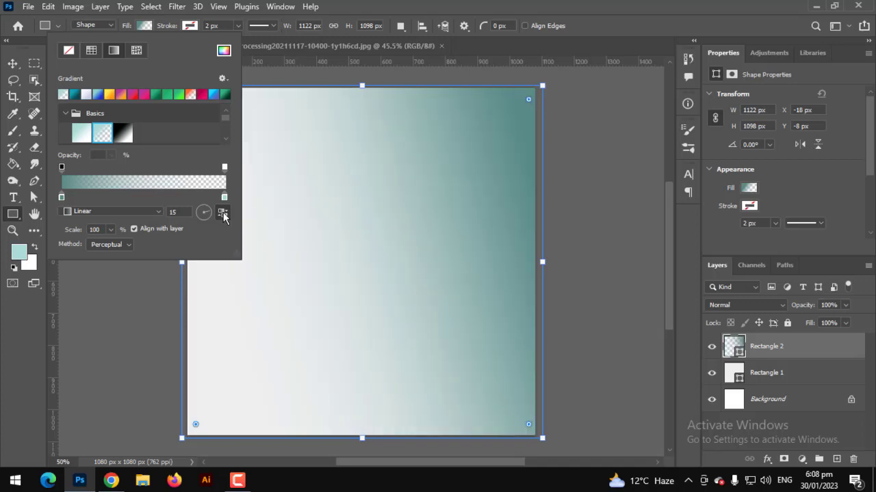
{"action": "left_click", "coordinate": [13, 164]}
{"action": "right_click", "coordinate": [13, 164]}
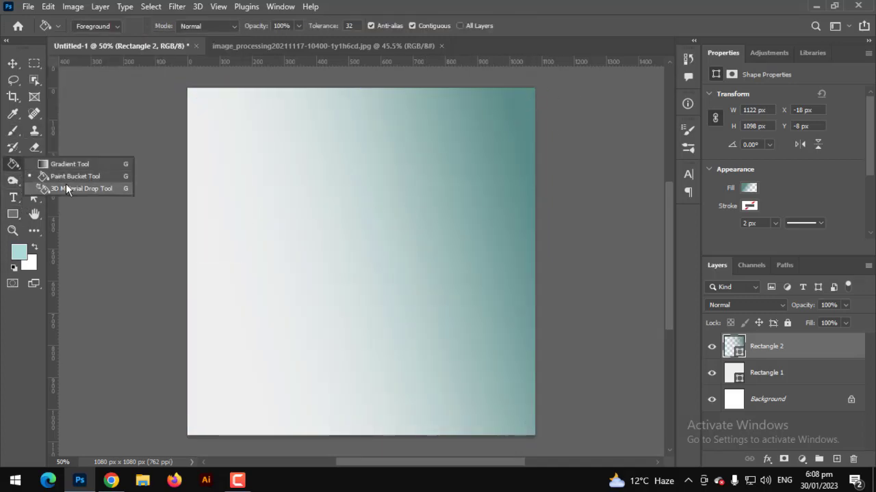
Try the colour-to-transparent Gradient tool on the shape layer and dismiss the not-editable error
{"action": "left_click", "coordinate": [72, 164]}
{"action": "left_click", "coordinate": [121, 26]}
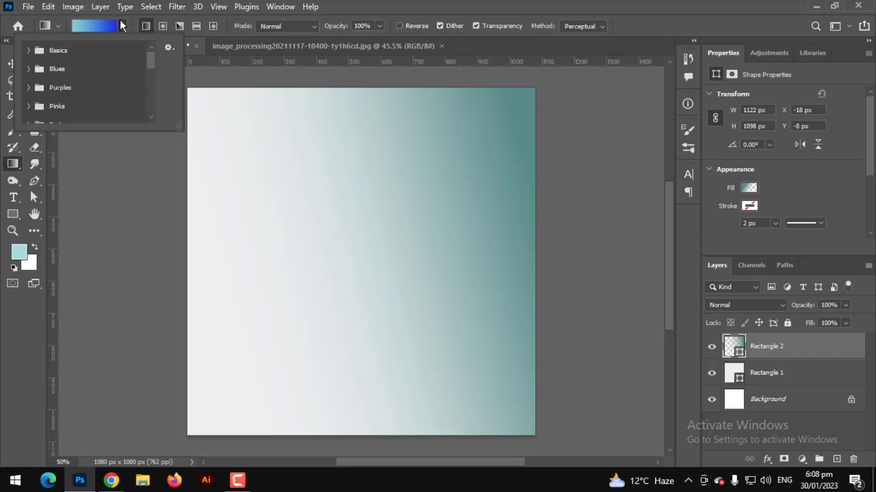
{"action": "left_click", "coordinate": [39, 52]}
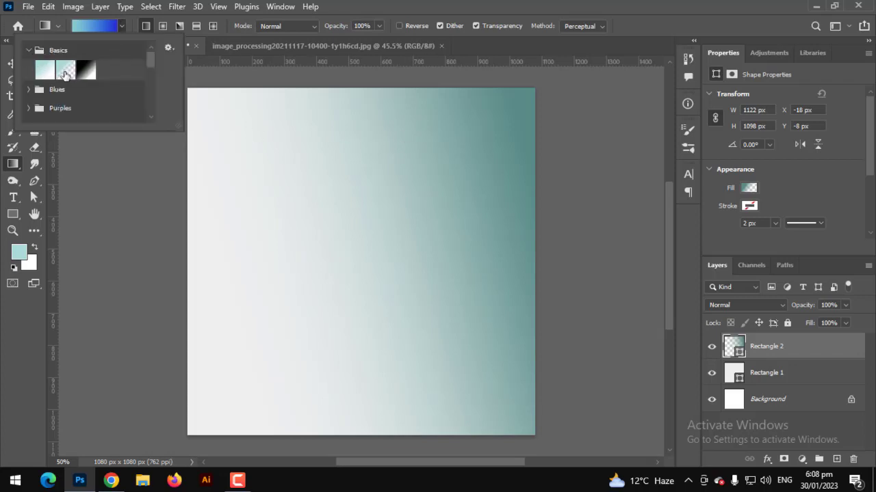
{"action": "left_click", "coordinate": [65, 73]}
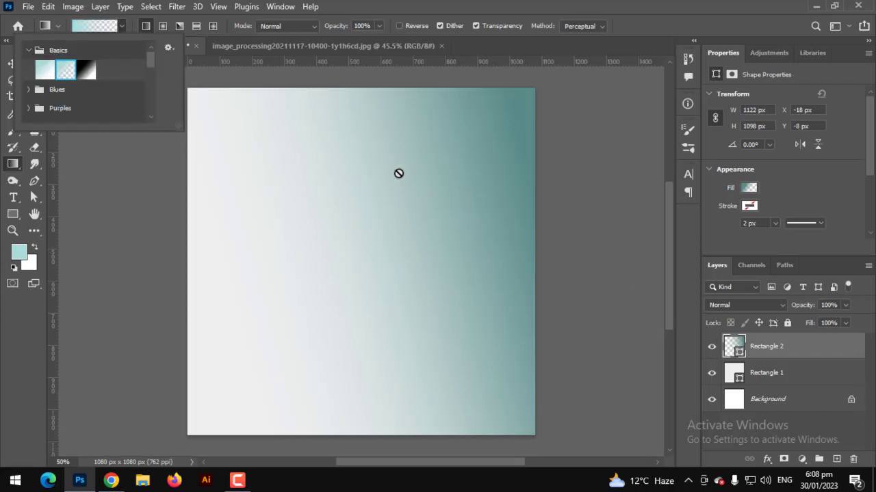
{"action": "left_click", "coordinate": [728, 346]}
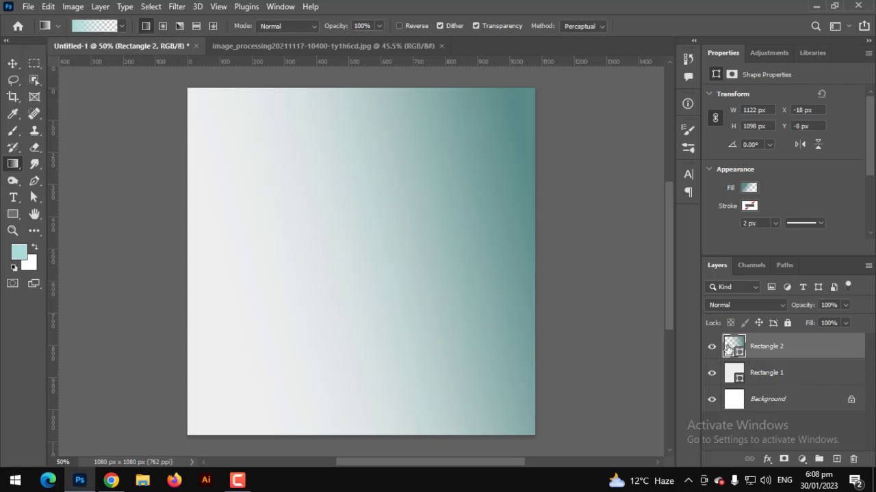
{"action": "left_click", "coordinate": [413, 279]}
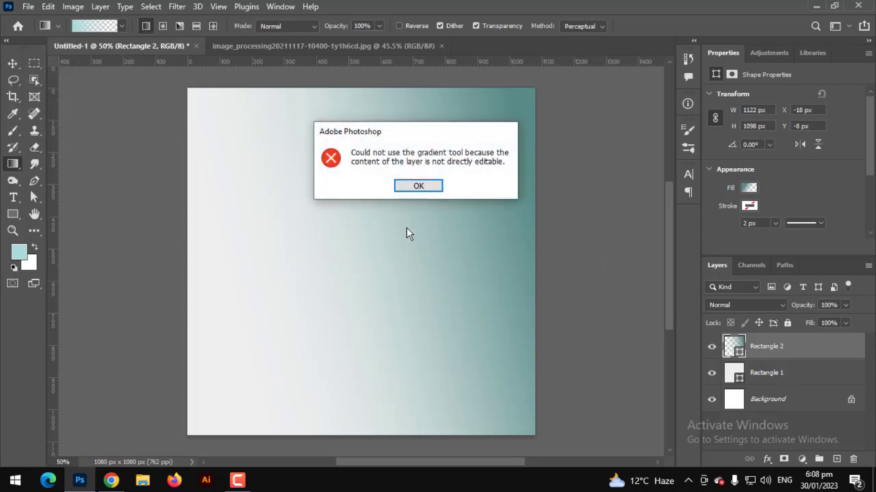
{"action": "left_click", "coordinate": [418, 187]}
Drag Rectangle 2's gradient diagonally to about 46°, concentrating teal in the upper right
{"action": "double_click", "coordinate": [733, 352]}
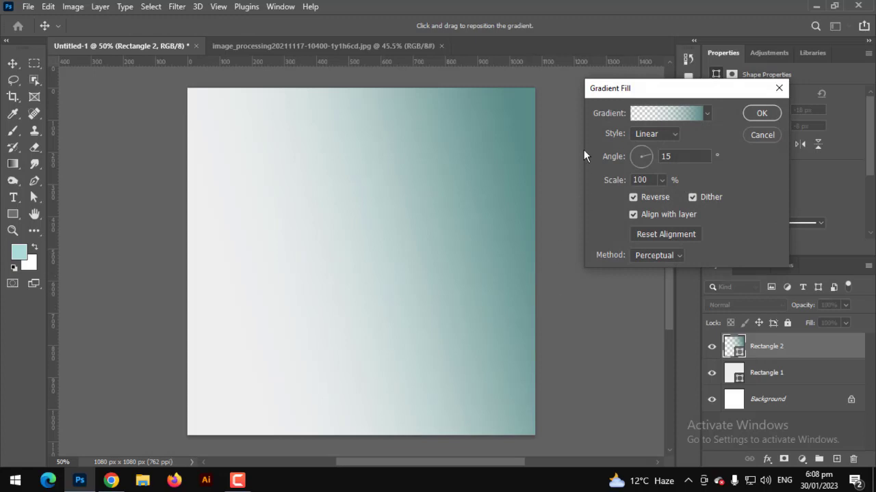
{"action": "left_click_drag", "start_coordinate": [493, 160], "coordinate": [493, 79]}
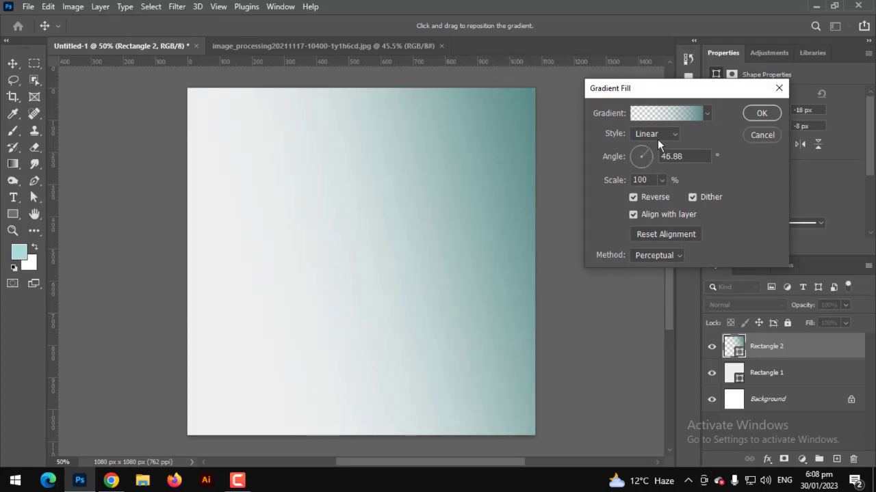
{"action": "mouse_move", "coordinate": [506, 143]}
{"action": "left_mouse_down"}
{"action": "mouse_move", "coordinate": [470, 198]}
{"action": "mouse_move", "coordinate": [483, 183]}
{"action": "left_mouse_up"}
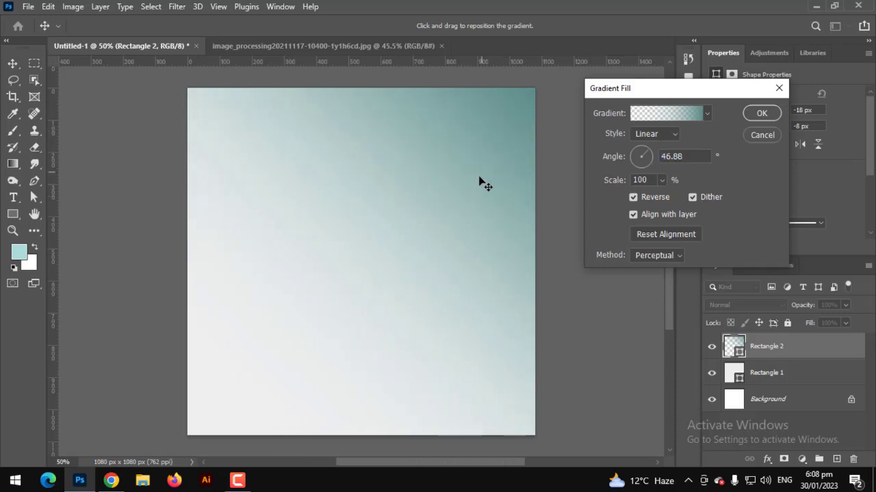
{"action": "left_click", "coordinate": [759, 113]}
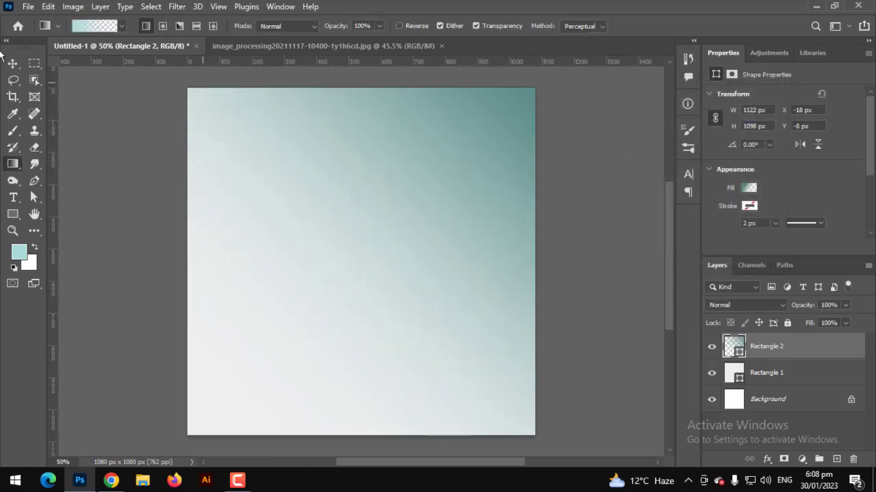
{"action": "left_click", "coordinate": [11, 64]}
{"action": "key", "text": "ctrl+0"}
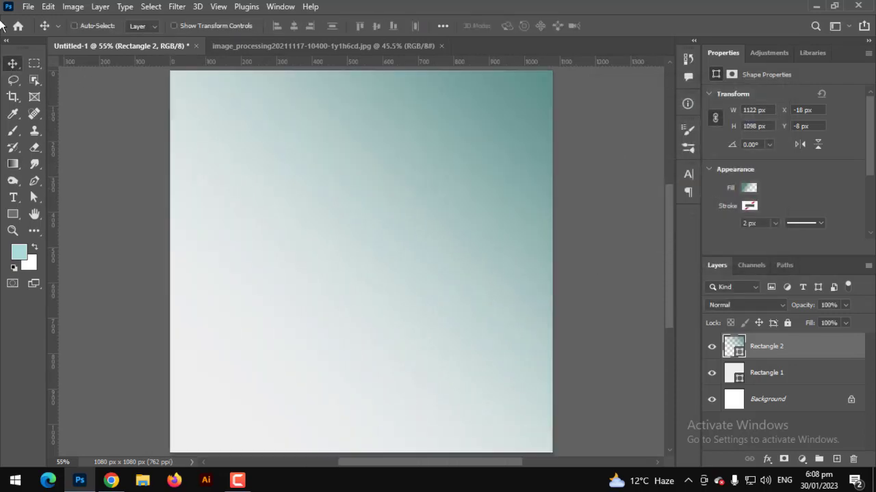
{"action": "key", "text": "ctrl+minus"}
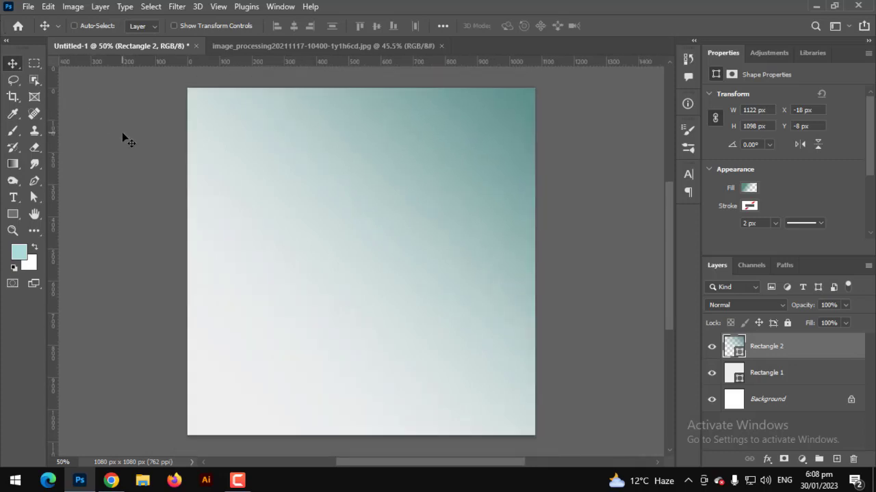
{"action": "double_click", "coordinate": [731, 347]}
{"action": "left_click_drag", "start_coordinate": [490, 199], "coordinate": [537, 146]}
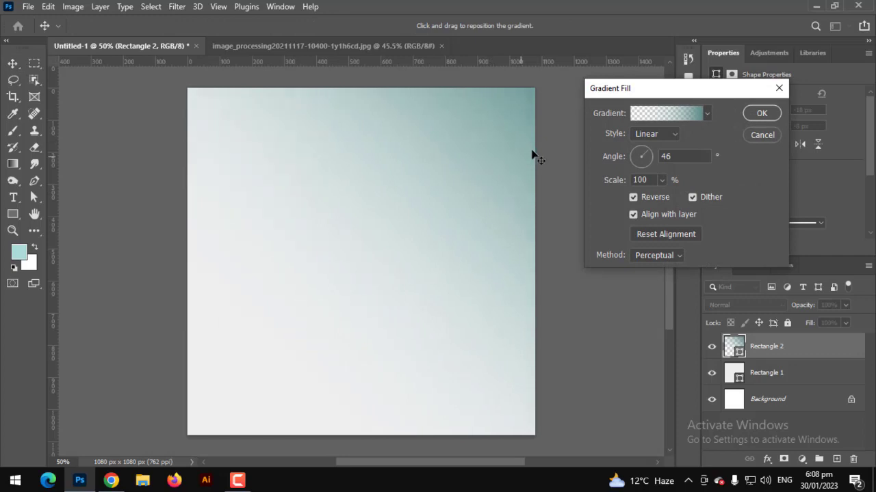
Confirm the gradient, then scale the doctor photo down and place it right, against the top edge
{"action": "left_click", "coordinate": [761, 113]}
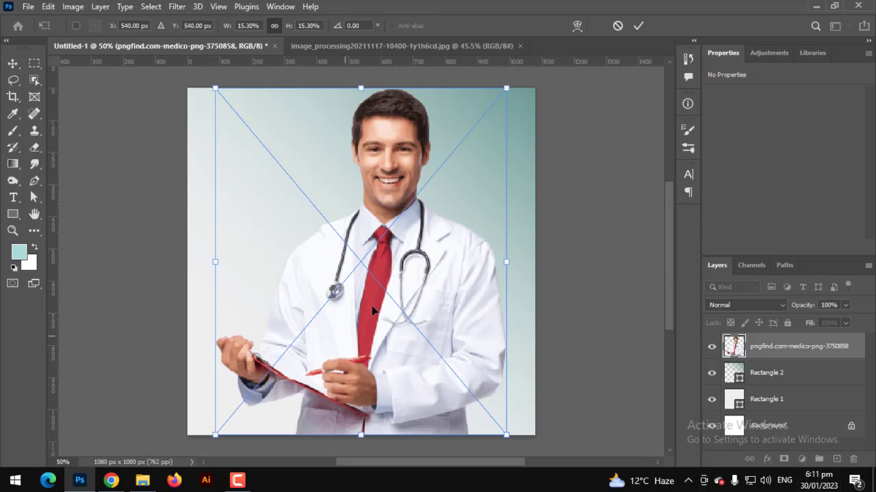
{"action": "left_click_drag", "start_coordinate": [365, 435], "coordinate": [361, 327]}
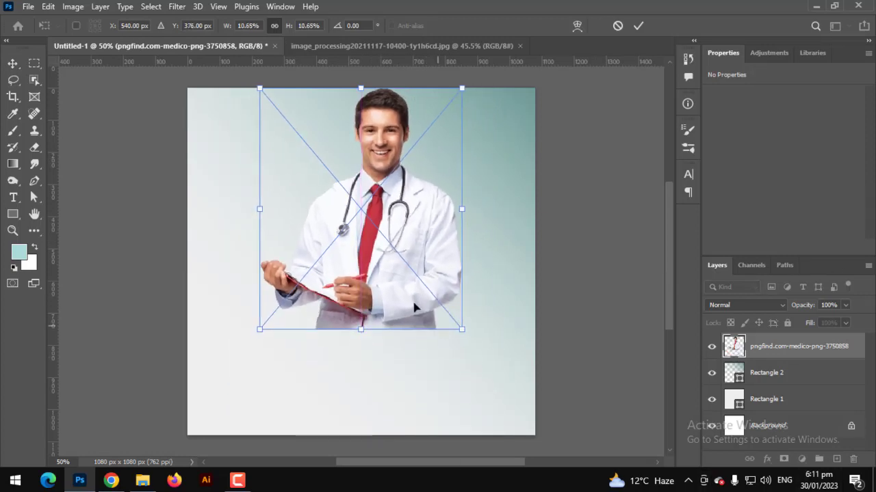
{"action": "mouse_move", "coordinate": [382, 269]}
{"action": "left_mouse_down"}
{"action": "mouse_move", "coordinate": [464, 293]}
{"action": "mouse_move", "coordinate": [452, 290]}
{"action": "left_mouse_up"}
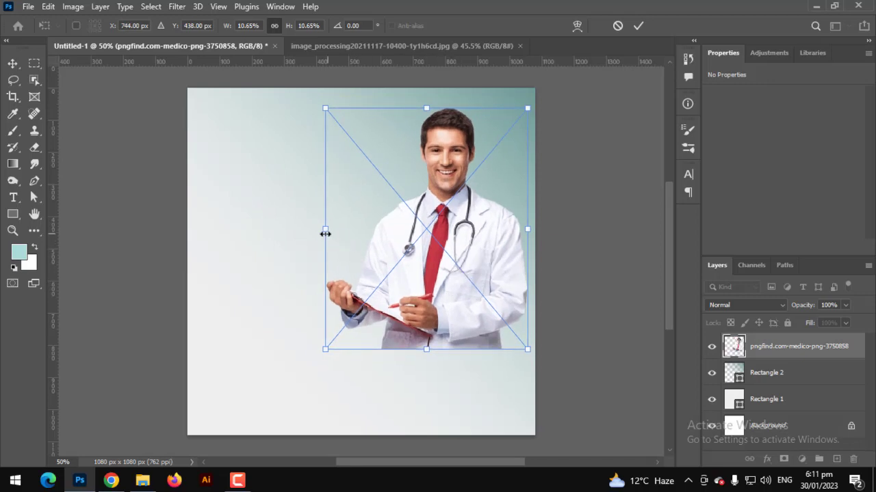
{"action": "left_click_drag", "start_coordinate": [324, 234], "coordinate": [315, 235]}
{"action": "key", "text": "Return"}
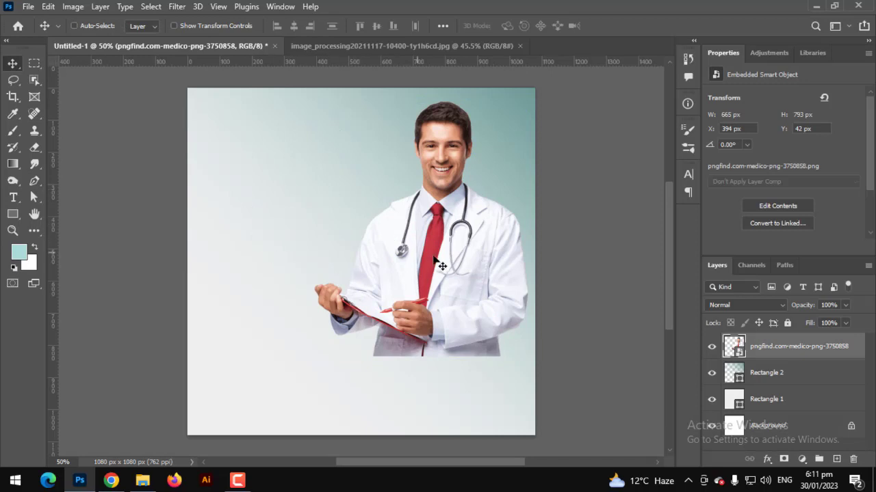
{"action": "mouse_move", "coordinate": [436, 269]}
{"action": "left_mouse_down"}
{"action": "mouse_move", "coordinate": [434, 255]}
{"action": "mouse_move", "coordinate": [435, 265]}
{"action": "left_mouse_up"}
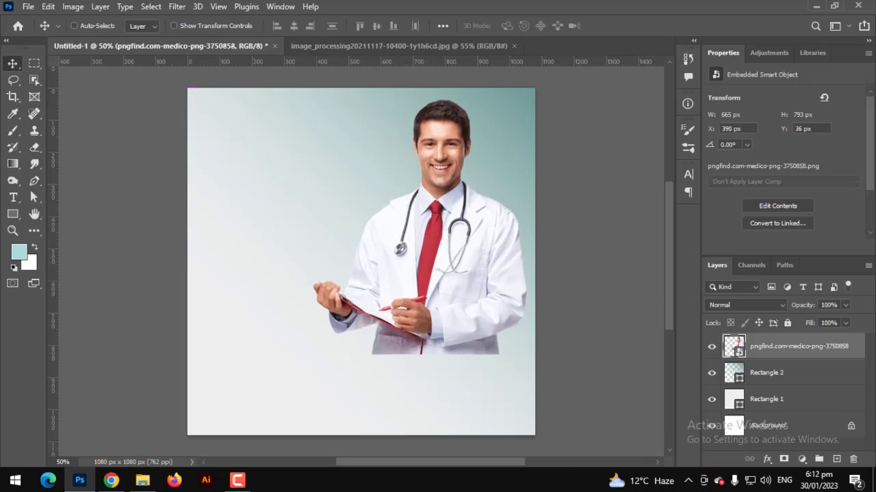
{"action": "left_click", "coordinate": [12, 213]}
Draw a 1138×262 px band across the lower canvas and fill it purple #5755b6
{"action": "left_click", "coordinate": [68, 211]}
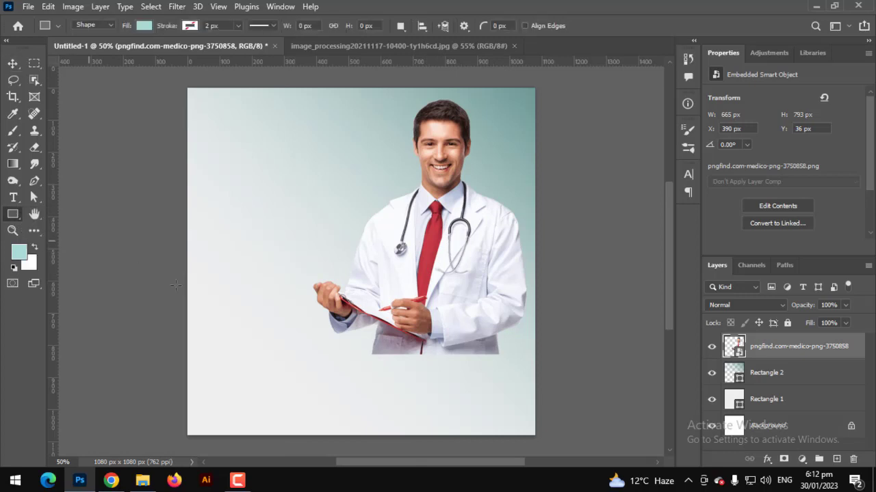
{"action": "left_click_drag", "start_coordinate": [186, 297], "coordinate": [541, 375]}
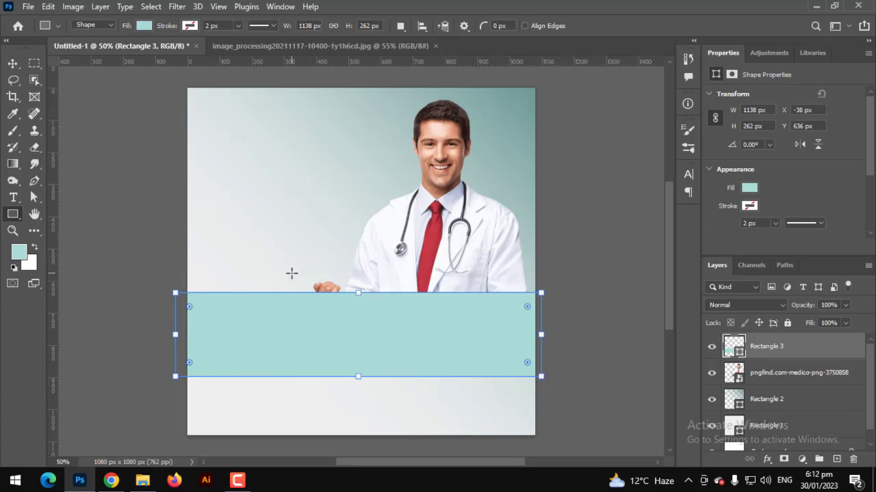
{"action": "key", "text": "g"}
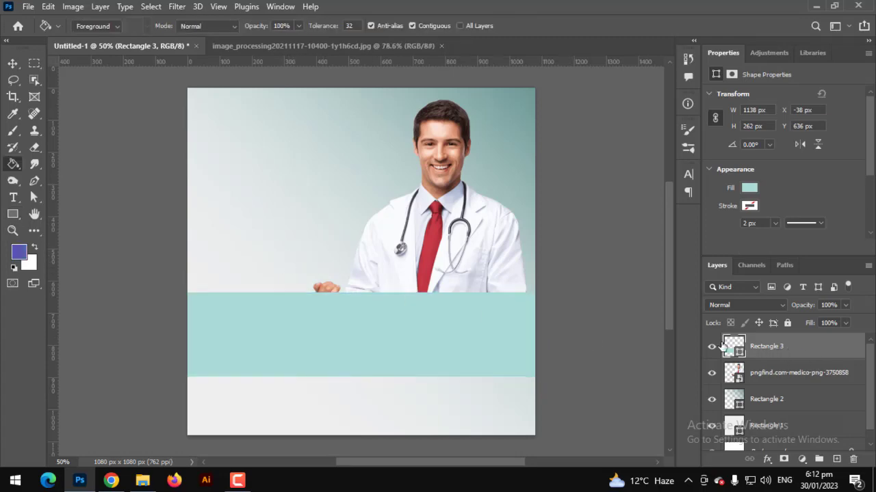
{"action": "double_click", "coordinate": [725, 347]}
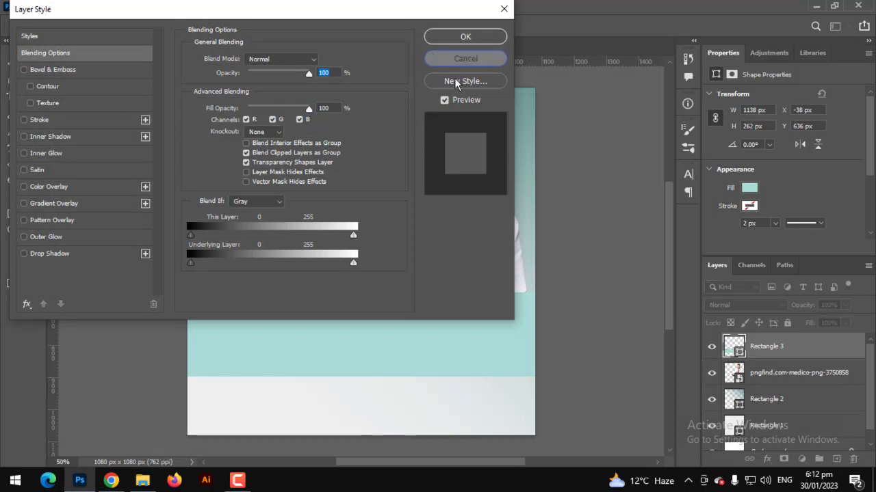
{"action": "left_click", "coordinate": [465, 59]}
{"action": "double_click", "coordinate": [732, 346]}
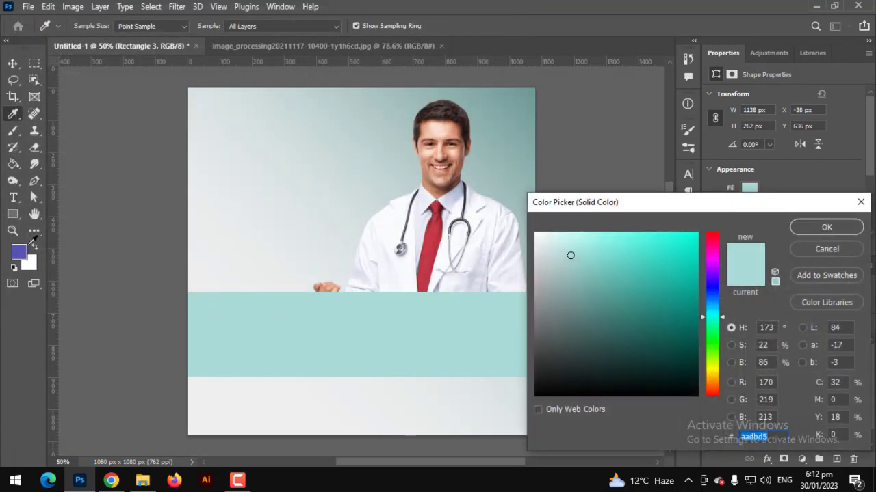
{"action": "left_click", "coordinate": [26, 251]}
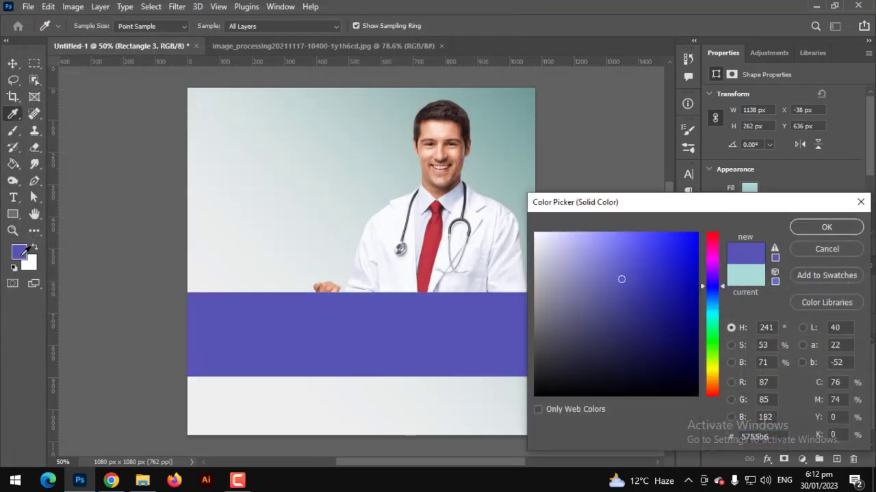
{"action": "left_click", "coordinate": [818, 230]}
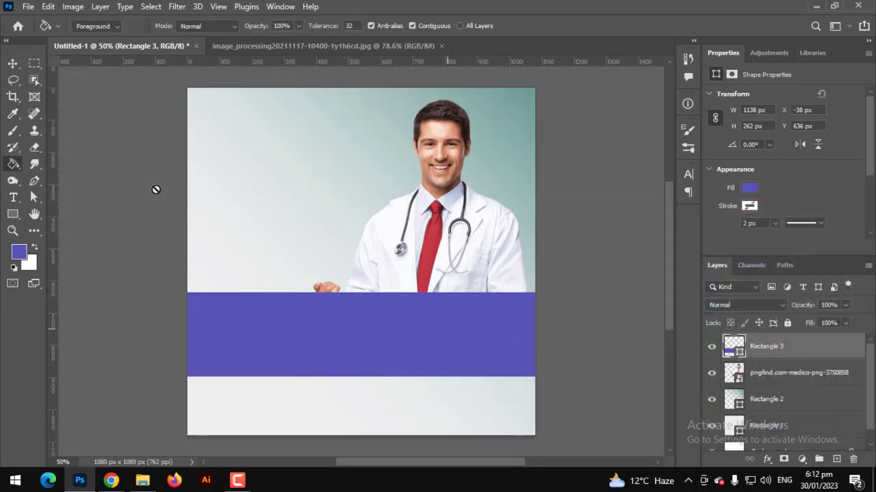
Nudge the purple band slightly lower on the canvas
{"action": "left_click", "coordinate": [12, 63]}
{"action": "left_click_drag", "start_coordinate": [446, 343], "coordinate": [446, 363]}
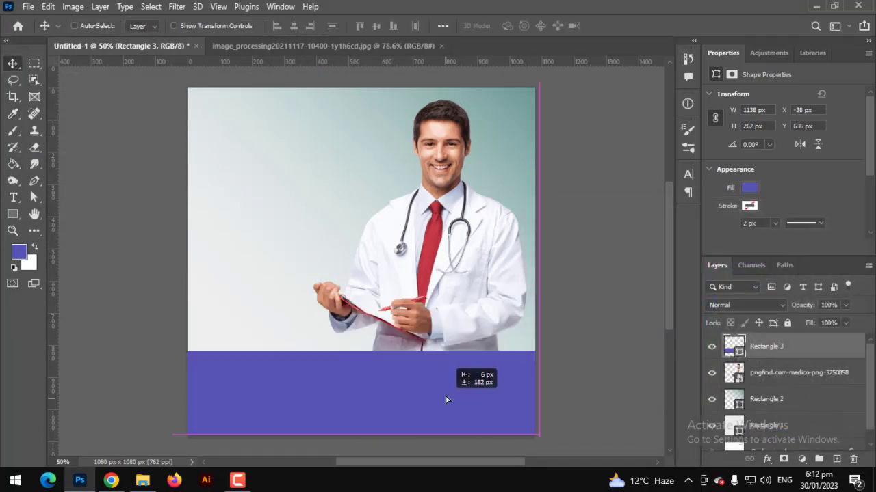
{"action": "left_click_drag", "start_coordinate": [443, 294], "coordinate": [446, 287]}
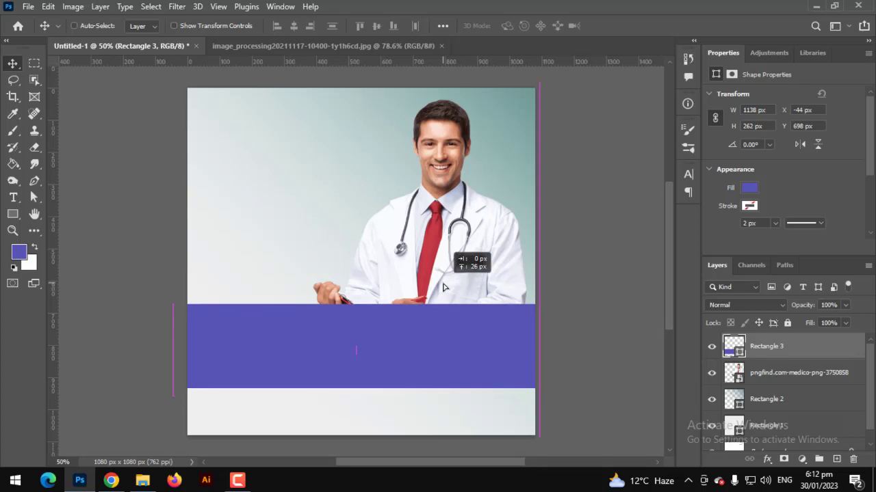
{"action": "key", "text": "ctrl+z"}
{"action": "key", "text": "ctrl+z"}
{"action": "left_click_drag", "start_coordinate": [470, 317], "coordinate": [471, 324]}
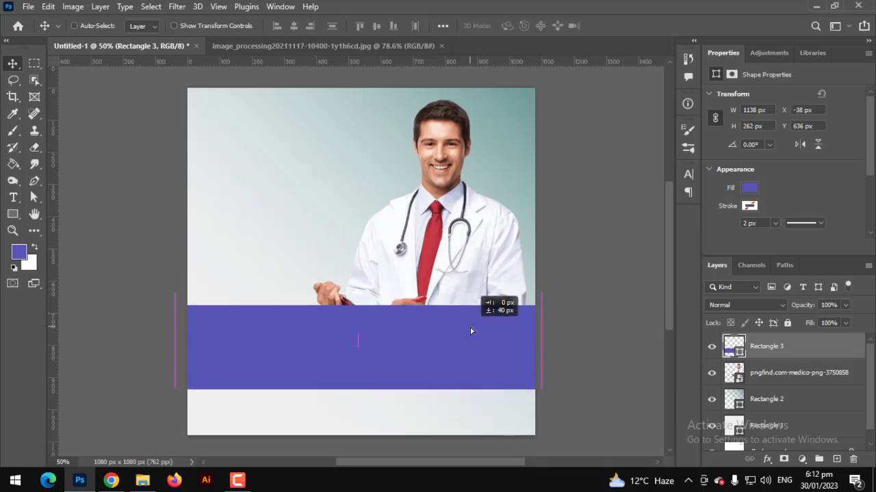
{"action": "left_click_drag", "start_coordinate": [470, 327], "coordinate": [470, 331]}
{"action": "key", "text": "ctrl+t"}
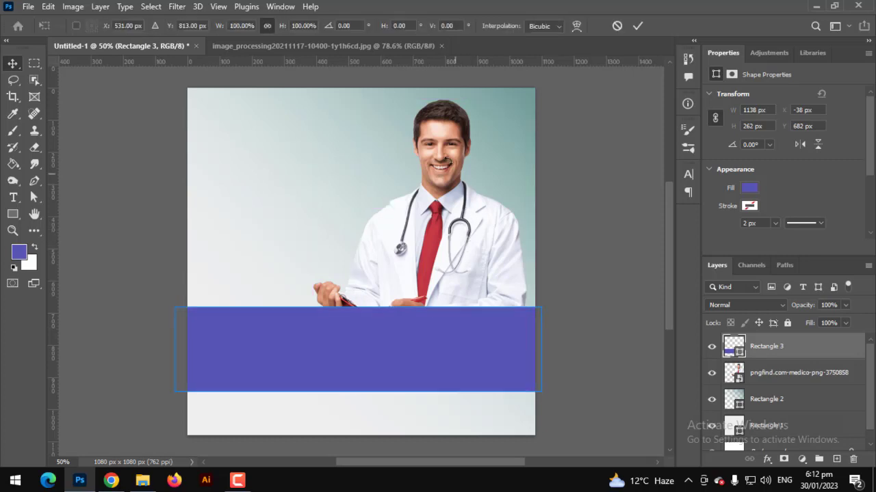
Scale the doctor to 591×705 px and raise him so his hands sit above the band
{"action": "left_click", "coordinate": [769, 373]}
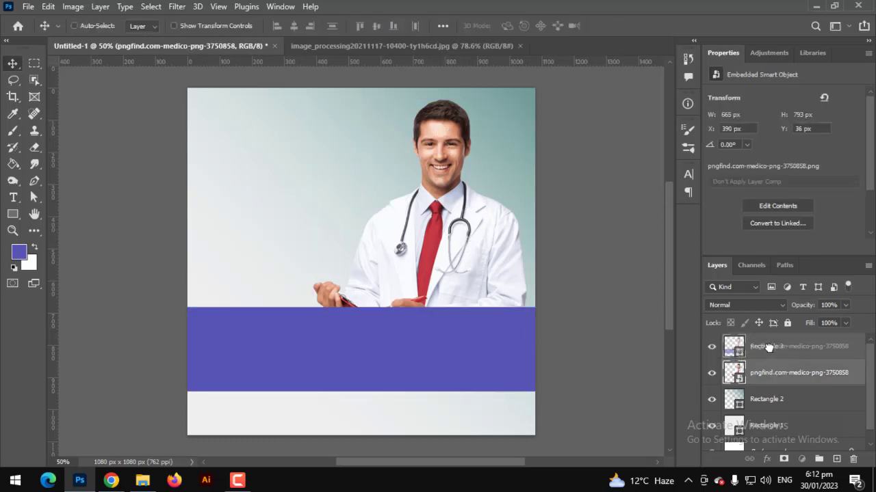
{"action": "key", "text": "ctrl+t"}
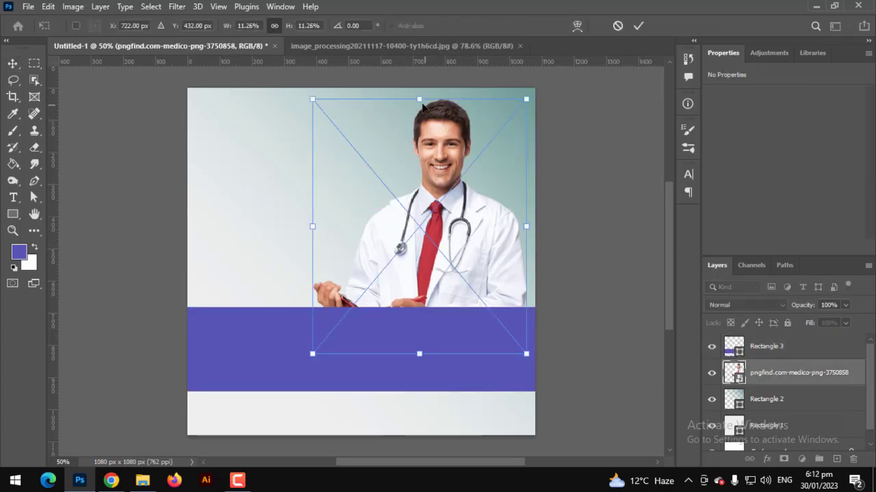
{"action": "left_click_drag", "start_coordinate": [420, 97], "coordinate": [420, 113]}
{"action": "left_click_drag", "start_coordinate": [425, 198], "coordinate": [425, 185]}
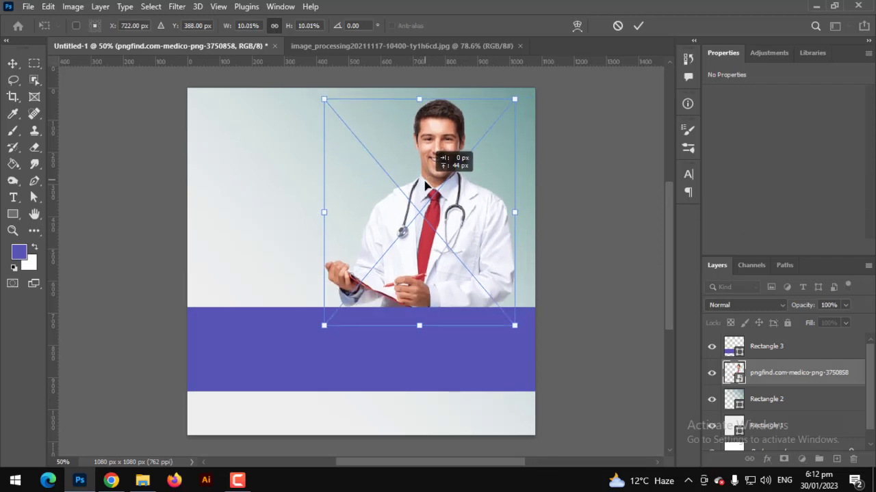
{"action": "key", "text": "Return"}
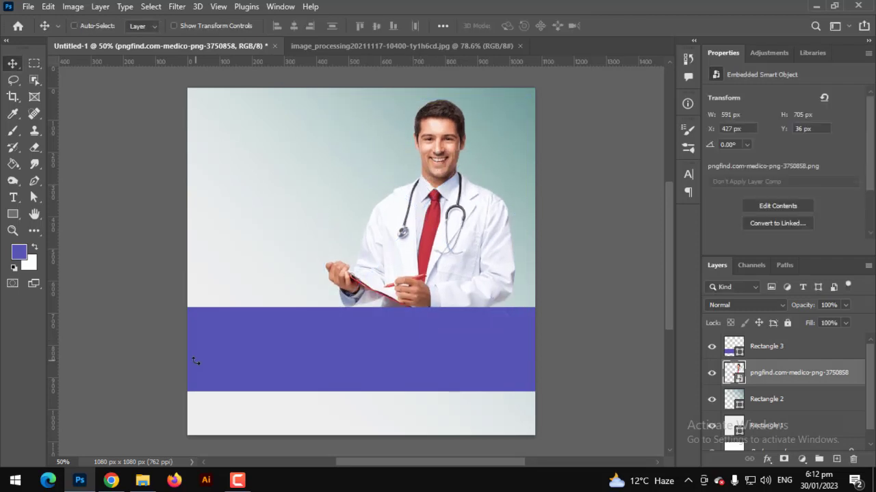
{"action": "scroll", "coordinate": [193, 359], "scroll_direction": "up", "scroll_amount": 1}
{"action": "scroll", "coordinate": [335, 360], "scroll_direction": "up", "scroll_amount": 1}
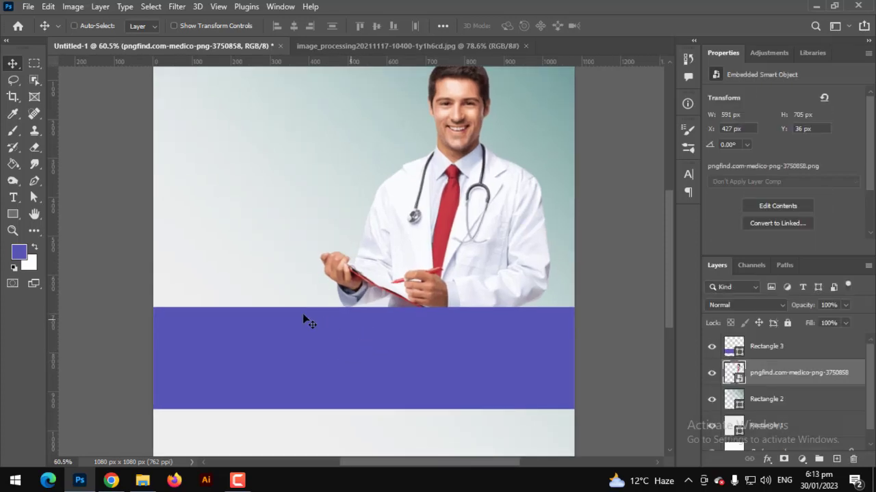
Draw a rounded 648×170 px pill over the band's lower right and fill it green #1cbb81
{"action": "left_click", "coordinate": [11, 213]}
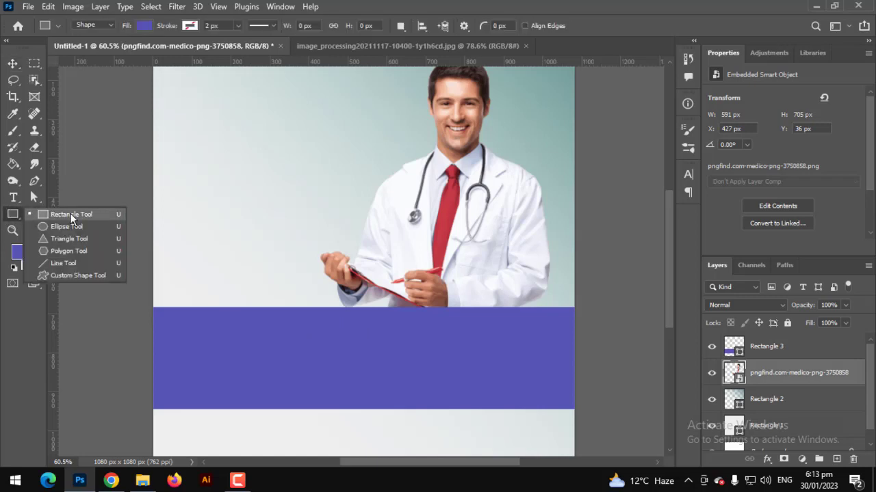
{"action": "left_click", "coordinate": [68, 213]}
{"action": "left_click_drag", "start_coordinate": [322, 358], "coordinate": [575, 423]}
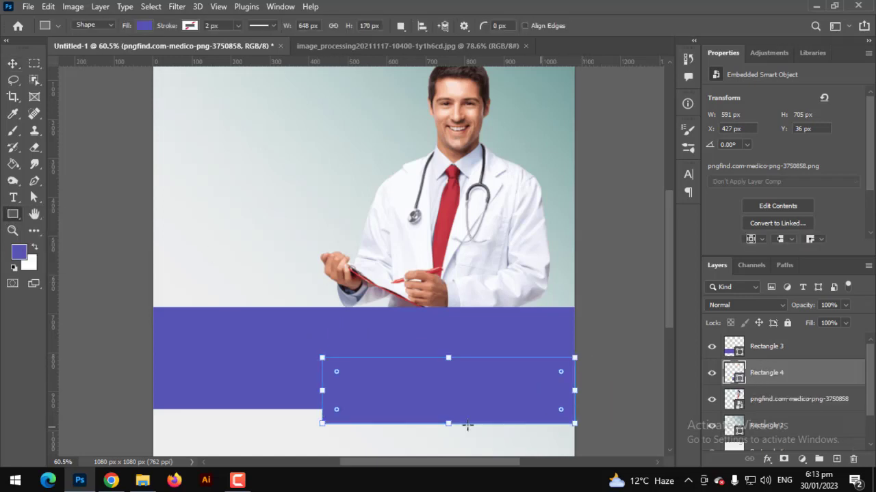
{"action": "left_click_drag", "start_coordinate": [335, 372], "coordinate": [470, 426]}
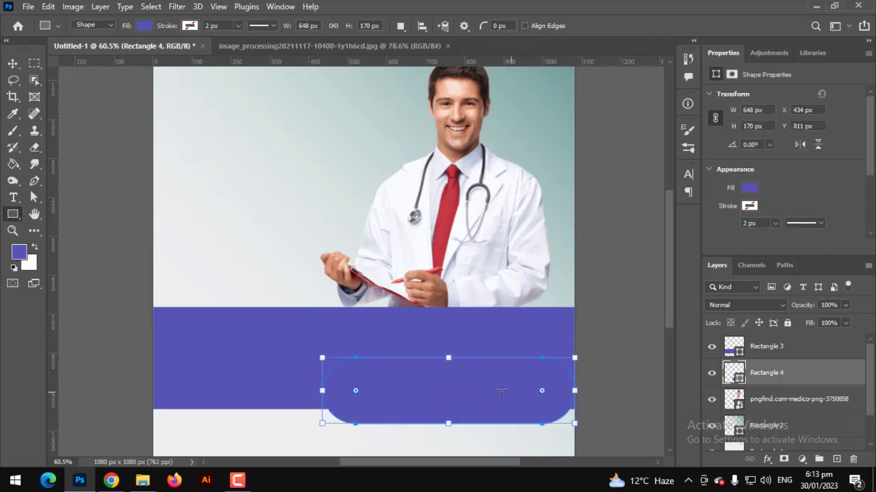
{"action": "key", "text": "g"}
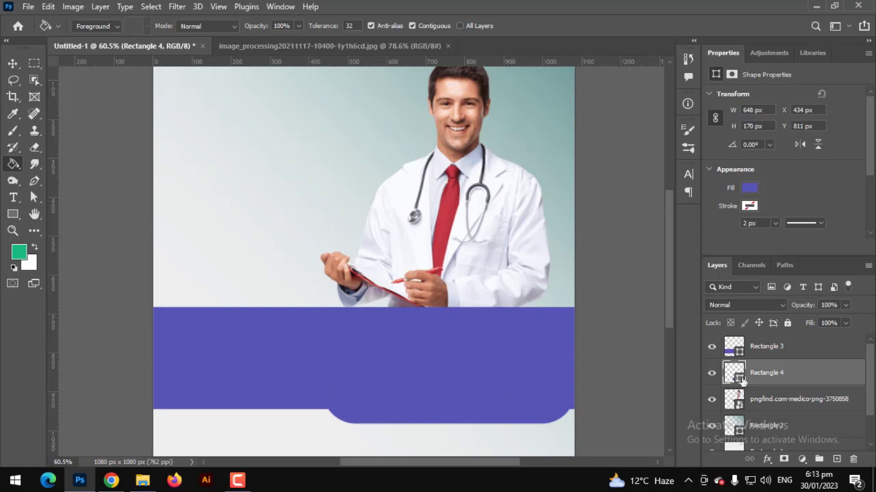
{"action": "double_click", "coordinate": [739, 377]}
{"action": "left_click", "coordinate": [26, 256]}
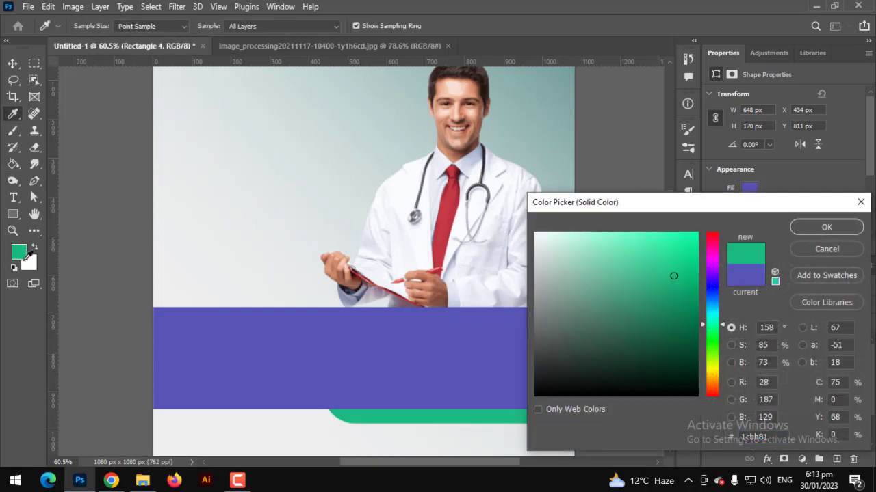
{"action": "left_click", "coordinate": [826, 227]}
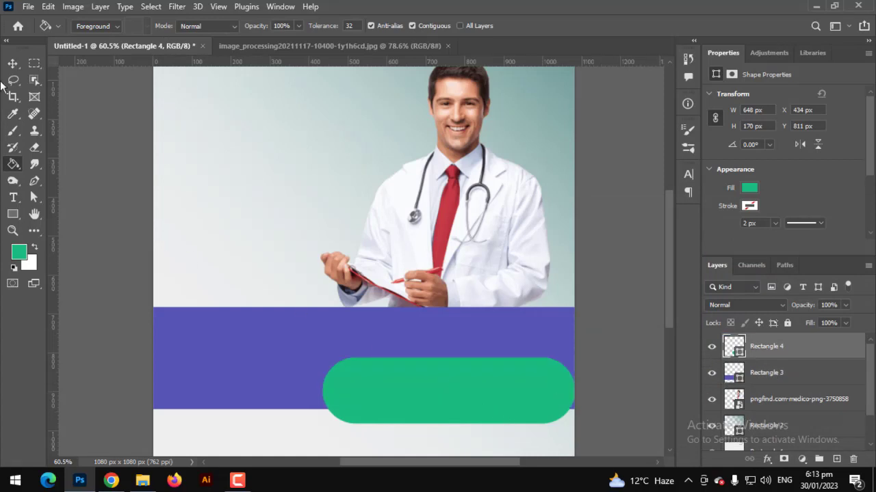
{"action": "left_click", "coordinate": [12, 64]}
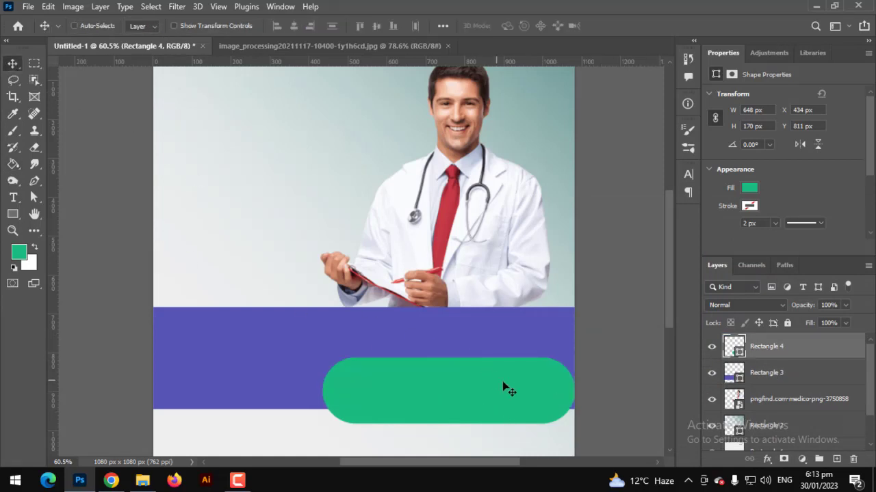
Widen the green pill to 822×180 px, extending it past the right canvas edge
{"action": "left_click_drag", "start_coordinate": [503, 387], "coordinate": [540, 399]}
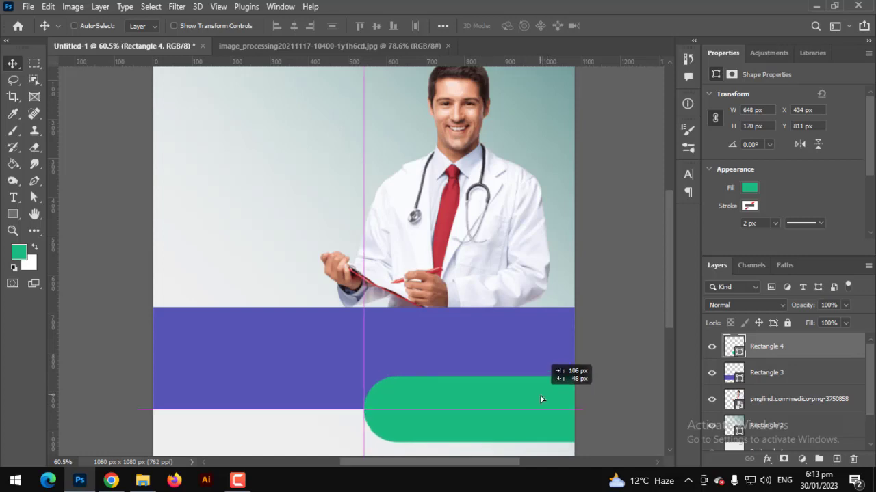
{"action": "key", "text": "ctrl+t"}
{"action": "left_click_drag", "start_coordinate": [365, 409], "coordinate": [314, 409]}
{"action": "left_click_drag", "start_coordinate": [312, 376], "coordinate": [295, 373]}
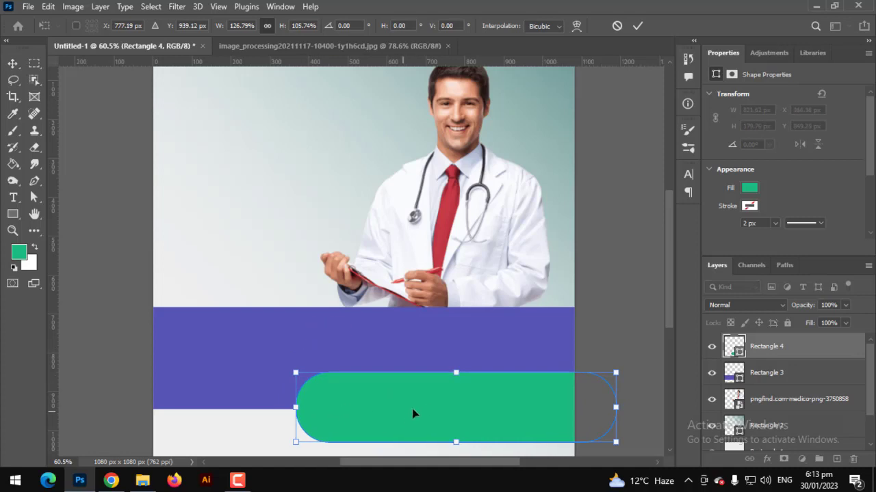
{"action": "left_click_drag", "start_coordinate": [413, 414], "coordinate": [460, 416]}
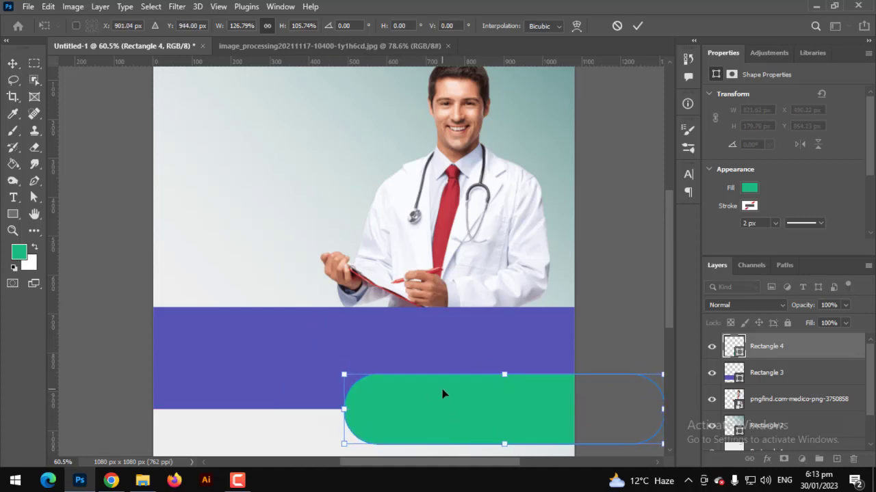
{"action": "key", "text": "Return"}
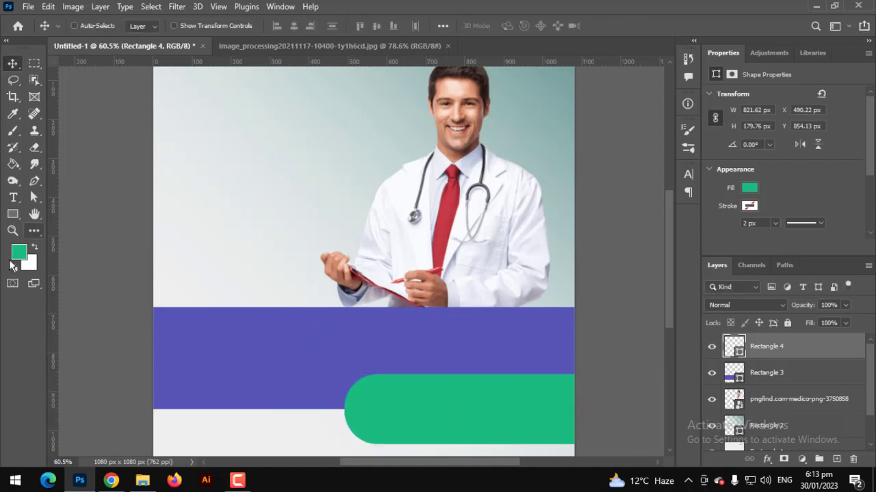
Move the green pill up into the lower right of the purple band
{"action": "left_click", "coordinate": [12, 213]}
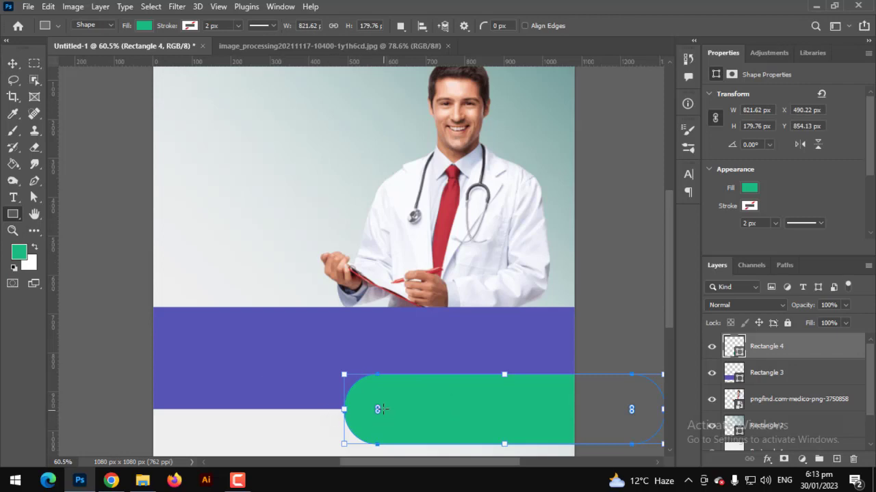
{"action": "scroll", "coordinate": [377, 407], "scroll_direction": "down", "scroll_amount": 1}
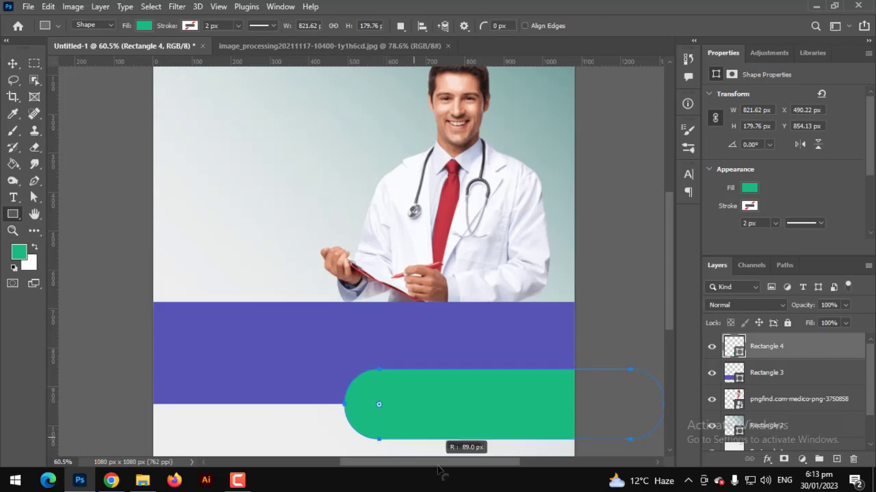
{"action": "left_click", "coordinate": [12, 63]}
{"action": "scroll", "coordinate": [420, 333], "scroll_direction": "down", "scroll_amount": 2}
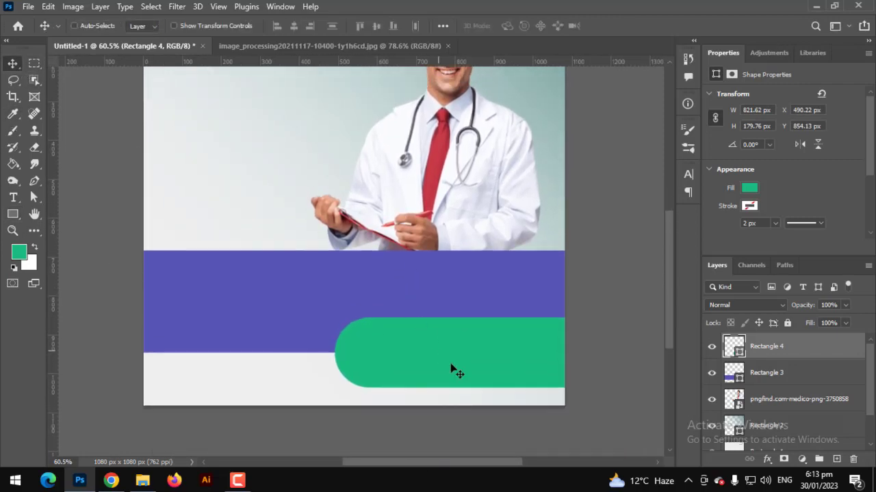
{"action": "mouse_move", "coordinate": [451, 369]}
{"action": "left_mouse_down"}
{"action": "mouse_move", "coordinate": [466, 349]}
{"action": "mouse_move", "coordinate": [470, 369]}
{"action": "mouse_move", "coordinate": [444, 367]}
{"action": "mouse_move", "coordinate": [416, 323]}
{"action": "mouse_move", "coordinate": [414, 335]}
{"action": "left_mouse_up"}
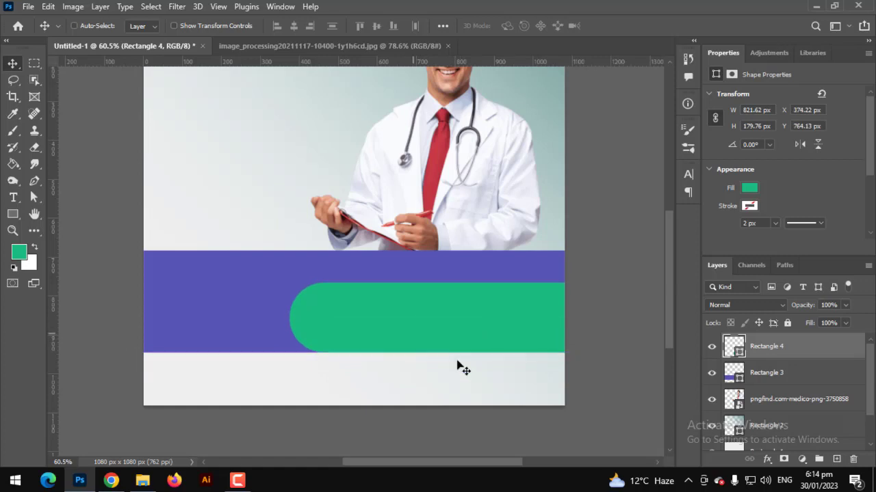
Snap the pill's top flush with the band's top at X 427, Y 682, running off the right
{"action": "scroll", "coordinate": [477, 377], "scroll_direction": "up", "scroll_amount": 1}
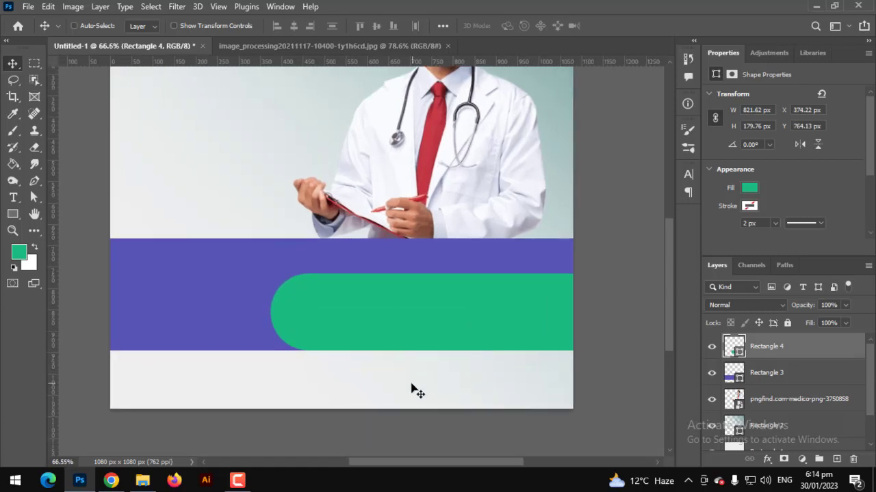
{"action": "scroll", "coordinate": [415, 390], "scroll_direction": "up", "scroll_amount": 1}
{"action": "mouse_move", "coordinate": [416, 392]}
{"action": "left_mouse_down"}
{"action": "mouse_move", "coordinate": [417, 328]}
{"action": "mouse_move", "coordinate": [447, 336]}
{"action": "left_mouse_up"}
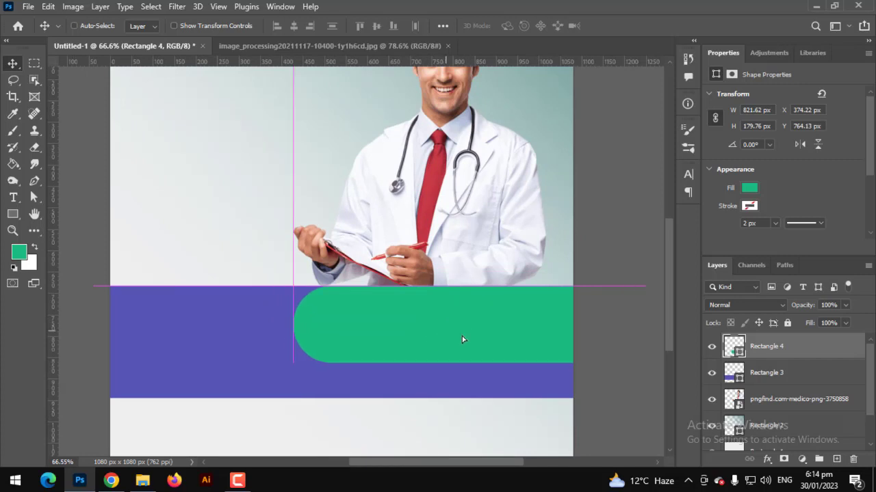
{"action": "scroll", "coordinate": [445, 377], "scroll_direction": "left", "scroll_amount": 3}
{"action": "scroll", "coordinate": [445, 377], "scroll_direction": "up", "scroll_amount": 1}
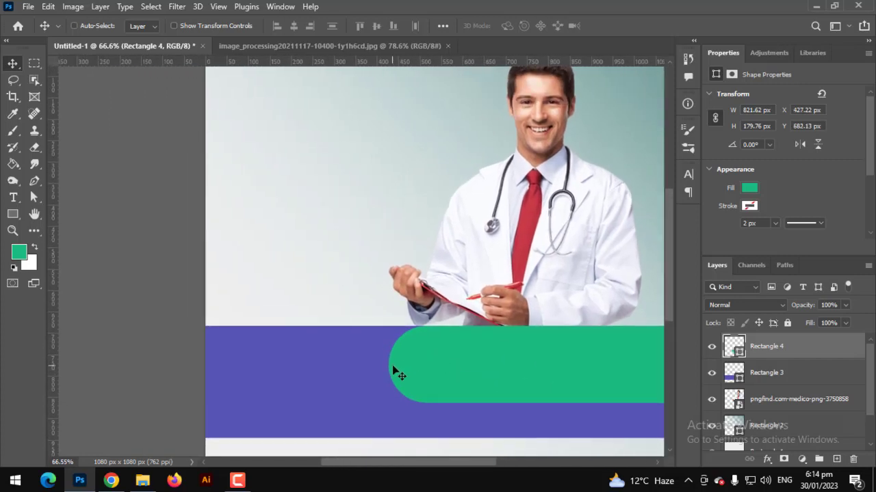
{"action": "scroll", "coordinate": [397, 373], "scroll_direction": "down", "scroll_amount": 2}
{"action": "mouse_move", "coordinate": [461, 358]}
{"action": "left_mouse_down"}
{"action": "mouse_move", "coordinate": [425, 357]}
{"action": "mouse_move", "coordinate": [444, 357]}
{"action": "left_mouse_up"}
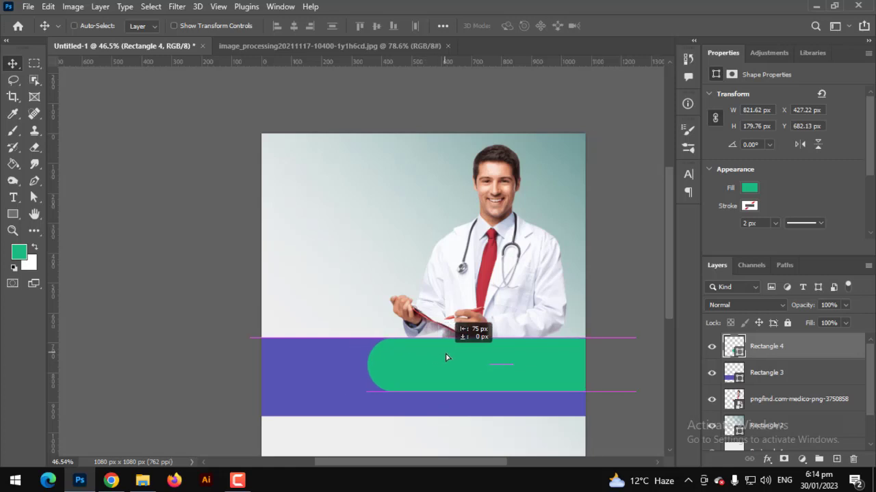
{"action": "mouse_move", "coordinate": [445, 357]}
{"action": "left_mouse_down"}
{"action": "mouse_move", "coordinate": [468, 358]}
{"action": "mouse_move", "coordinate": [470, 321]}
{"action": "left_mouse_up"}
{"action": "scroll", "coordinate": [463, 385], "scroll_direction": "up", "scroll_amount": 2}
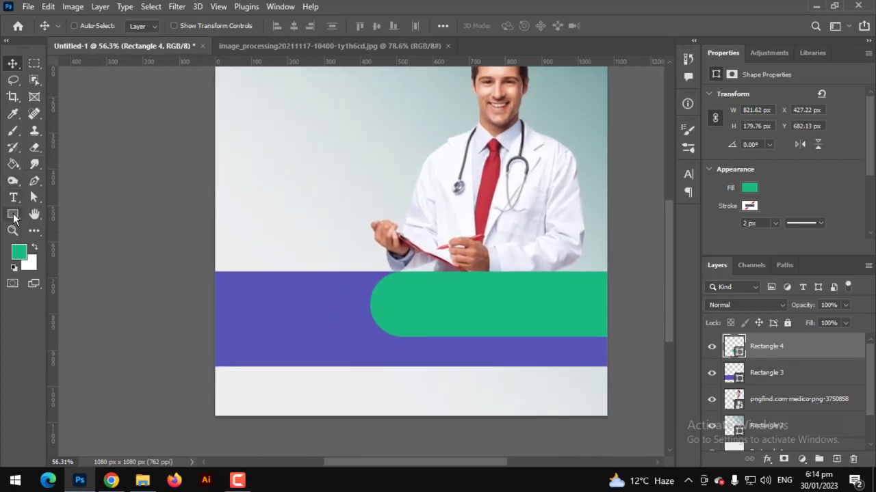
{"action": "left_click", "coordinate": [12, 215]}
{"action": "left_click", "coordinate": [134, 245]}
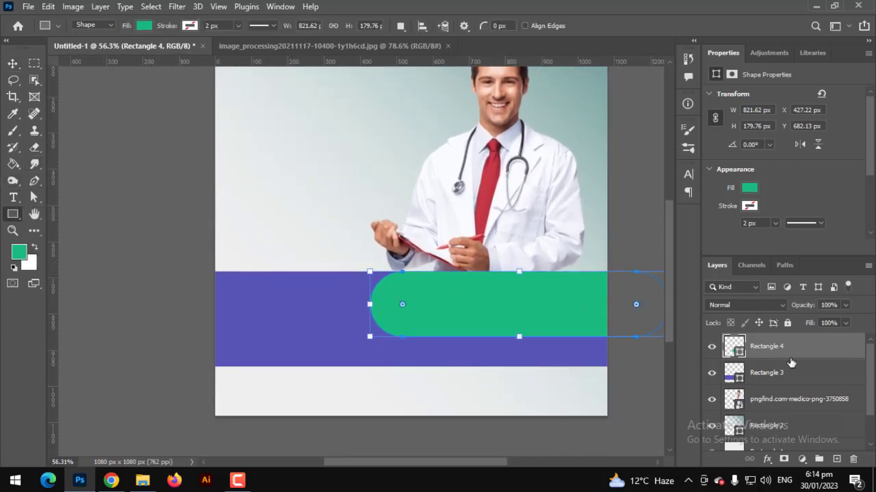
Draw a purple rectangle and move it above the right end of the band
{"action": "left_click", "coordinate": [789, 383]}
{"action": "left_click", "coordinate": [780, 400]}
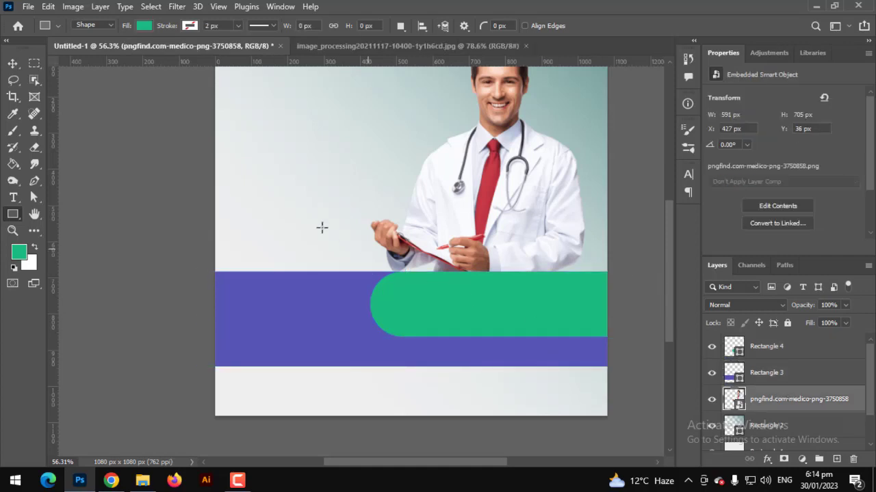
{"action": "mouse_move", "coordinate": [259, 204]}
{"action": "left_mouse_down"}
{"action": "mouse_move", "coordinate": [323, 232]}
{"action": "mouse_move", "coordinate": [405, 238]}
{"action": "left_mouse_up"}
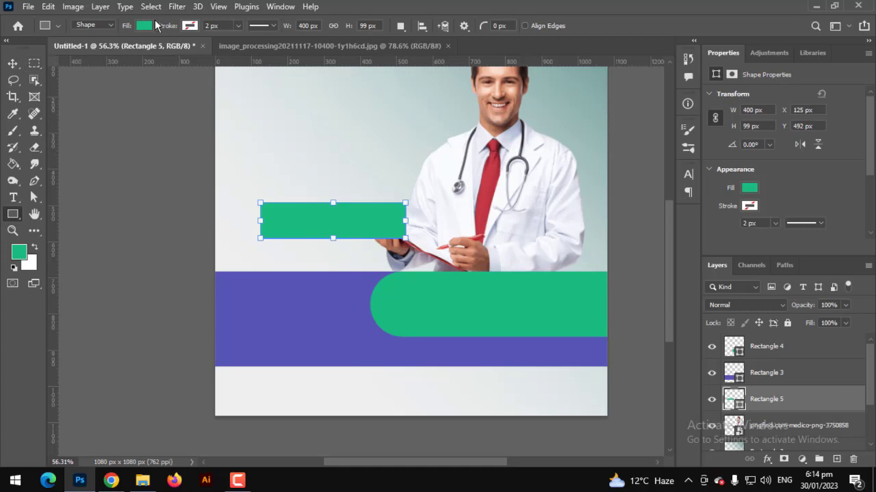
{"action": "left_click", "coordinate": [144, 26]}
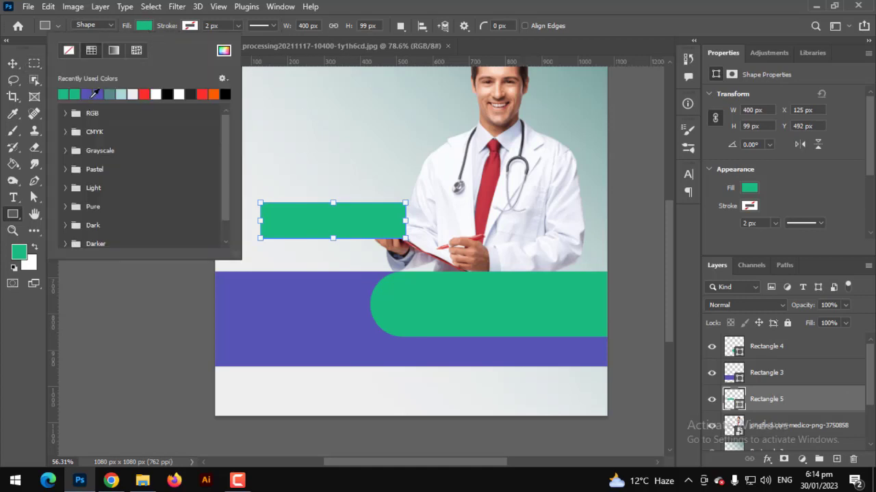
{"action": "left_click", "coordinate": [94, 93]}
{"action": "left_click", "coordinate": [13, 63]}
{"action": "mouse_move", "coordinate": [341, 218]}
{"action": "left_mouse_down"}
{"action": "mouse_move", "coordinate": [579, 261]}
{"action": "mouse_move", "coordinate": [582, 250]}
{"action": "left_mouse_up"}
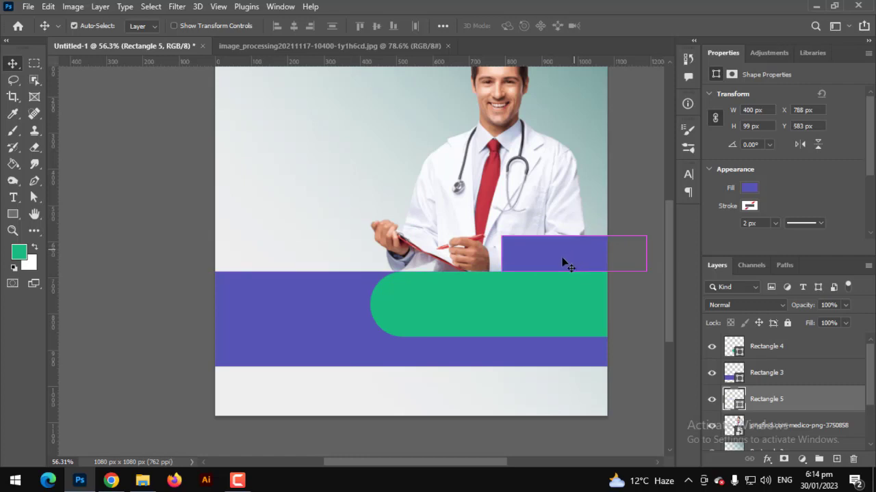
Slant the purple rectangle's left edge and shorten it into a raised tab
{"action": "key", "text": "ctrl+t"}
{"action": "left_click_drag", "start_coordinate": [508, 240], "coordinate": [536, 240]}
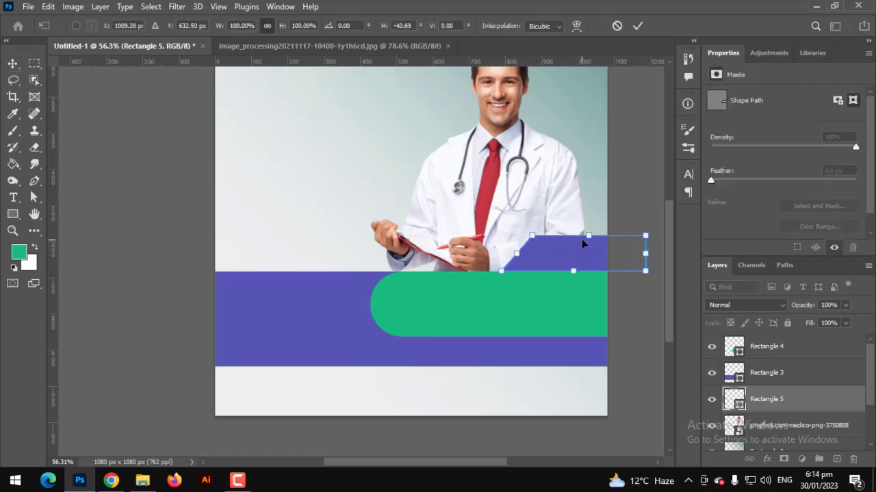
{"action": "left_click_drag", "start_coordinate": [590, 238], "coordinate": [552, 264]}
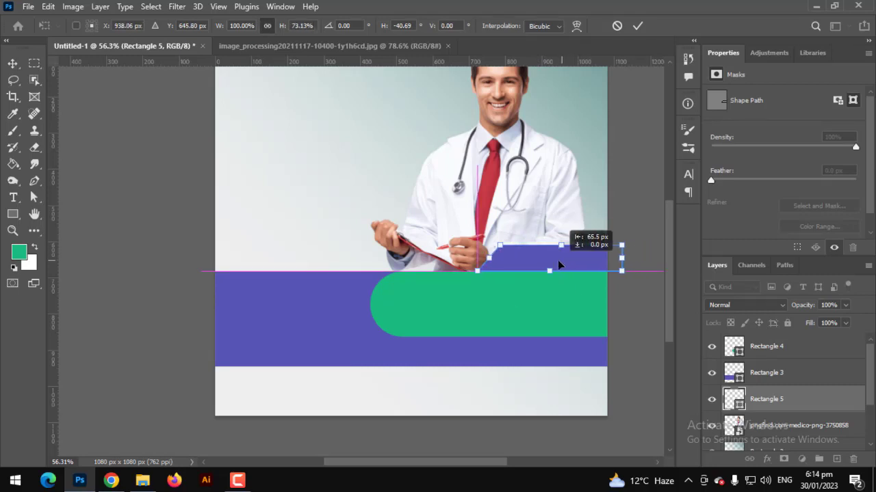
{"action": "key", "text": "Return"}
{"action": "scroll", "coordinate": [507, 254], "scroll_direction": "up", "scroll_amount": 1}
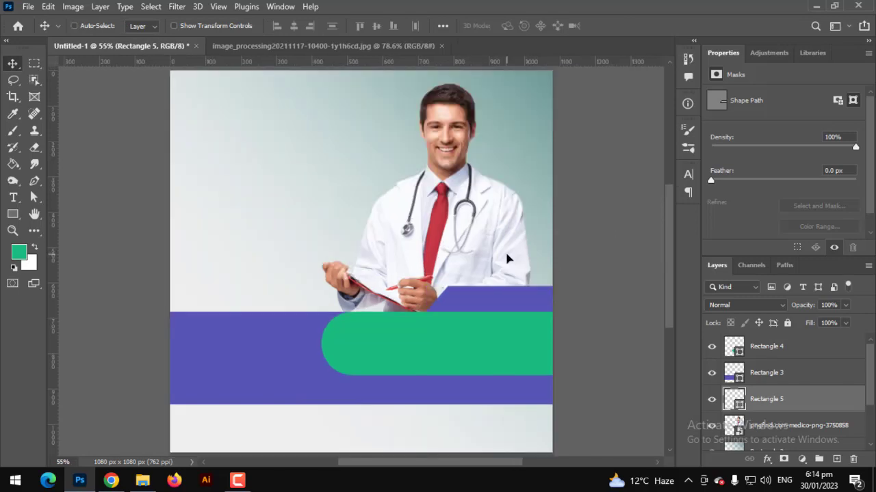
{"action": "scroll", "coordinate": [475, 290], "scroll_direction": "down", "scroll_amount": 1}
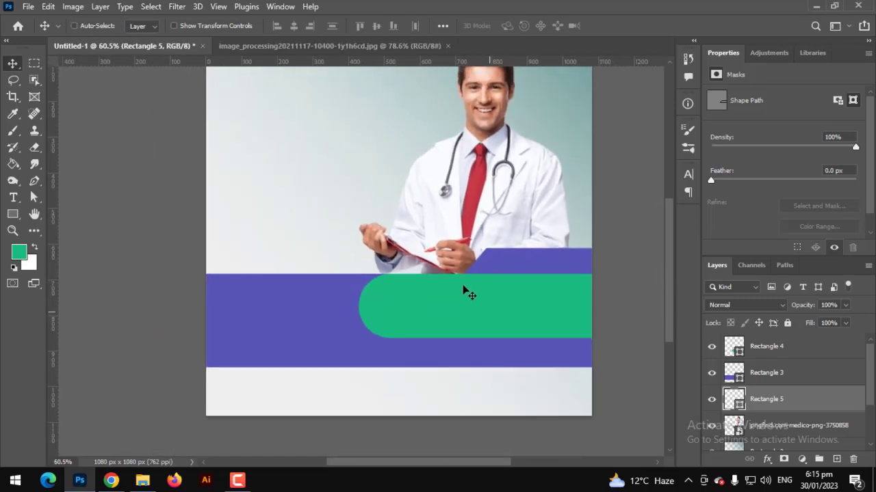
{"action": "scroll", "coordinate": [464, 291], "scroll_direction": "down", "scroll_amount": 1}
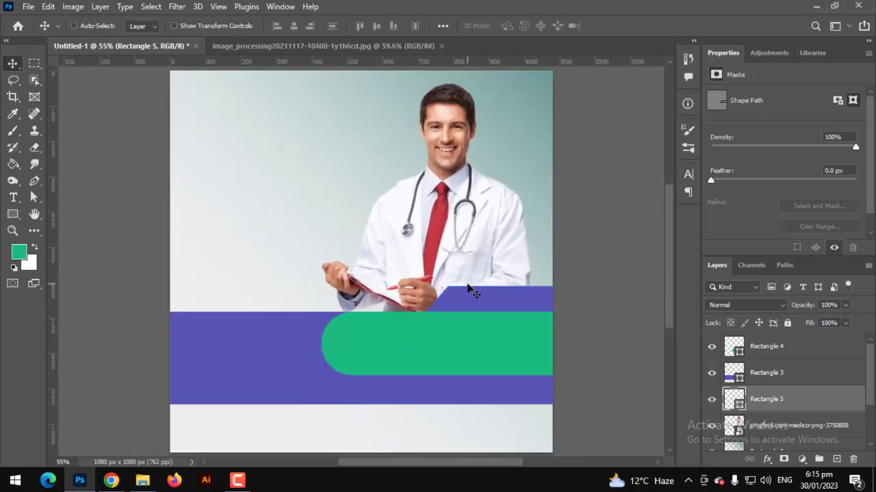
Type a new upper-left headline with YOUR, HEALTH IS and OUR on separate lines
{"action": "left_click", "coordinate": [12, 197]}
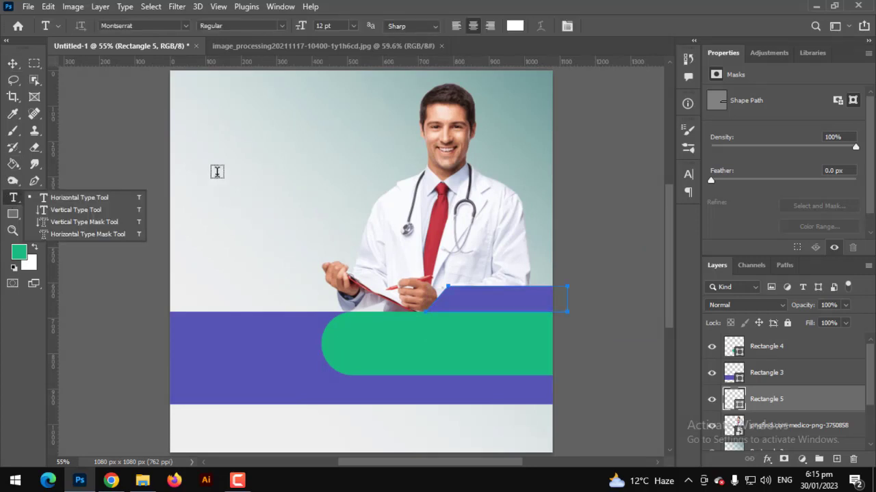
{"action": "left_click", "coordinate": [216, 171]}
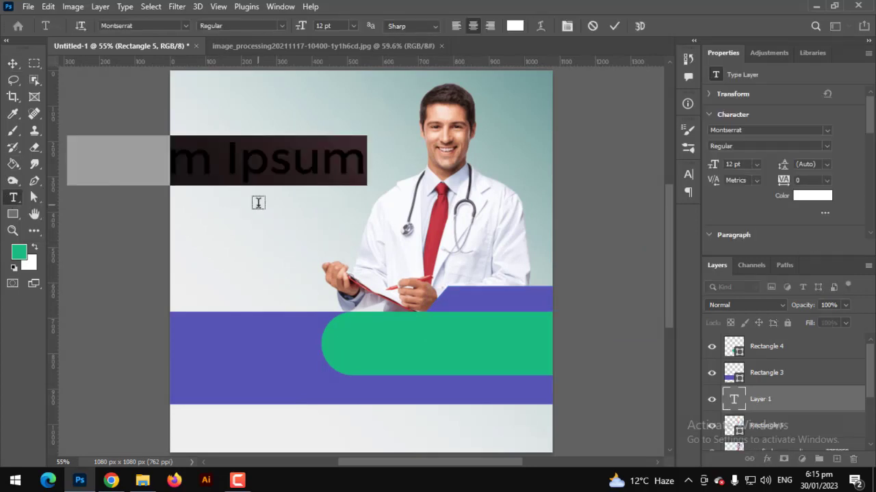
{"action": "type", "text": "Yo"}
{"action": "key", "text": "BackSpace"}
{"action": "type", "text": "O"}
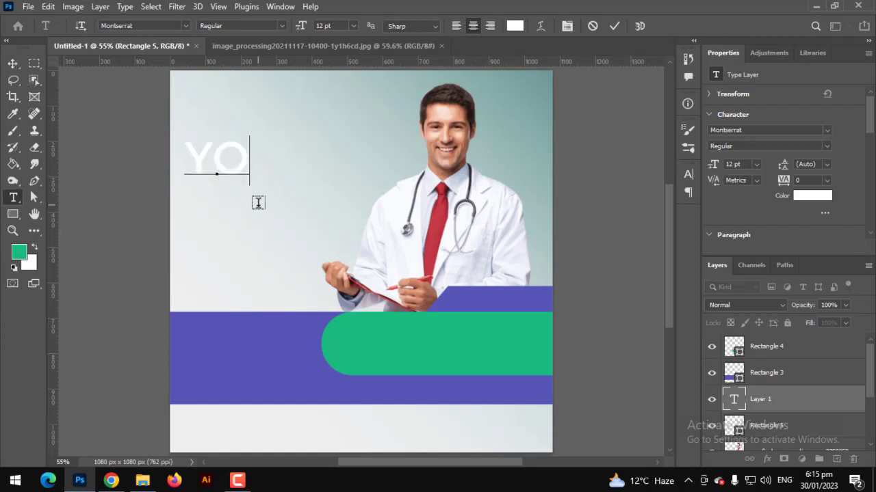
{"action": "type", "text": "UR"}
{"action": "key", "text": "Return"}
{"action": "type", "text": "H"}
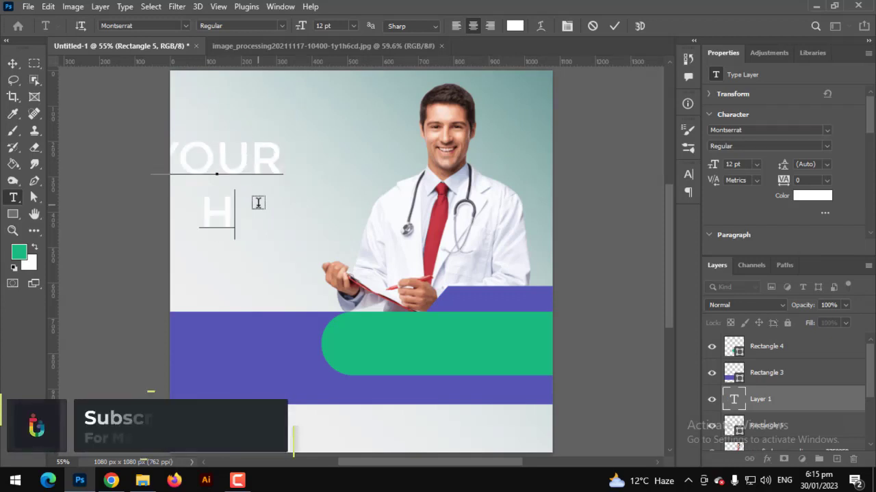
{"action": "type", "text": "EALTH "}
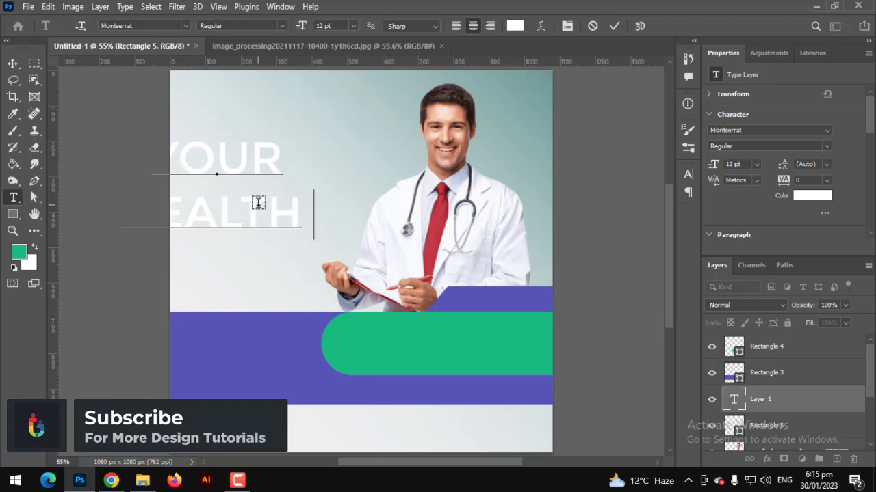
{"action": "type", "text": "IS"}
{"action": "key", "text": "Return"}
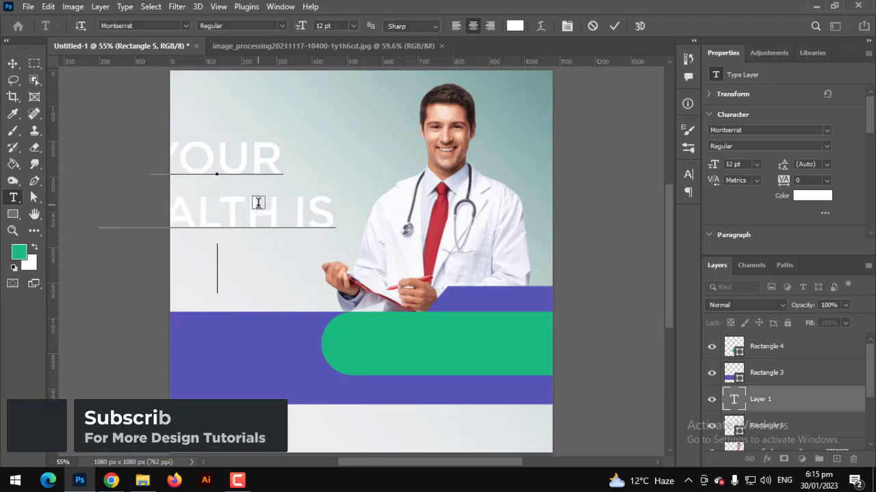
{"action": "type", "text": "YOUR"}
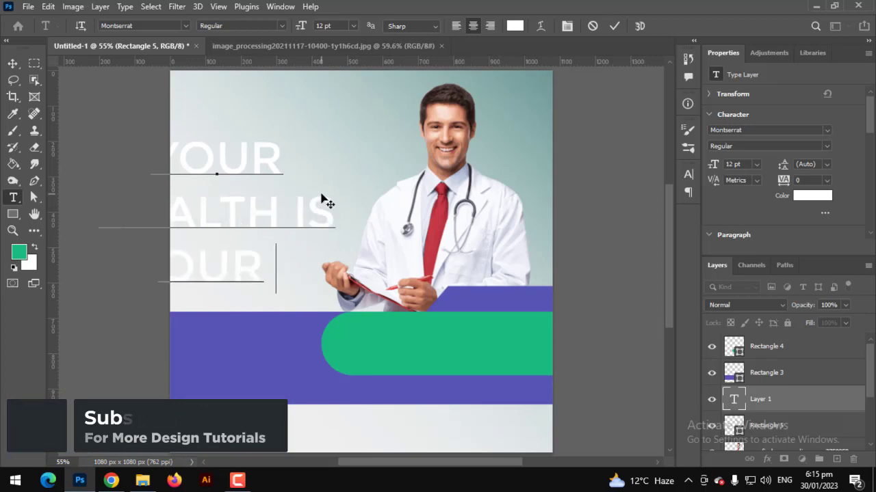
{"action": "key", "text": "BackSpace"}
{"action": "key", "text": "ctrl+Return"}
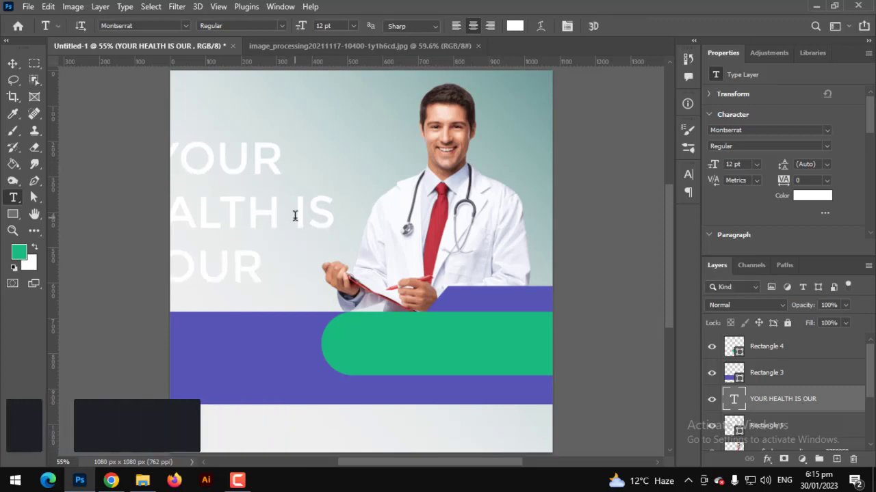
Add PRIORITY as a fourth line and left-align the whole headline
{"action": "left_click", "coordinate": [254, 266]}
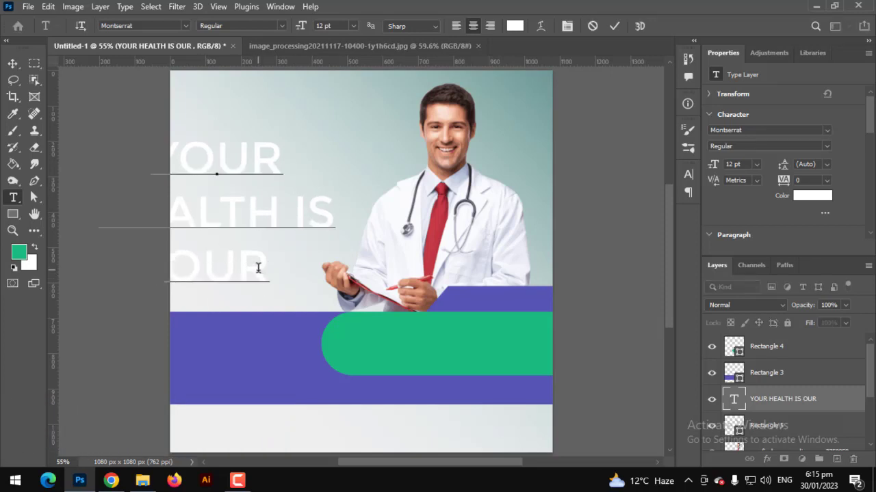
{"action": "key", "text": "Return"}
{"action": "type", "text": "PRI"}
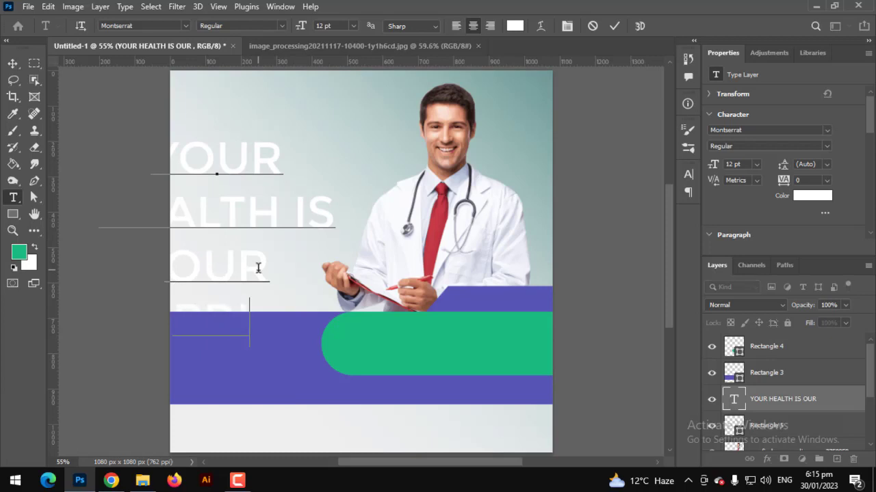
{"action": "type", "text": "ORI"}
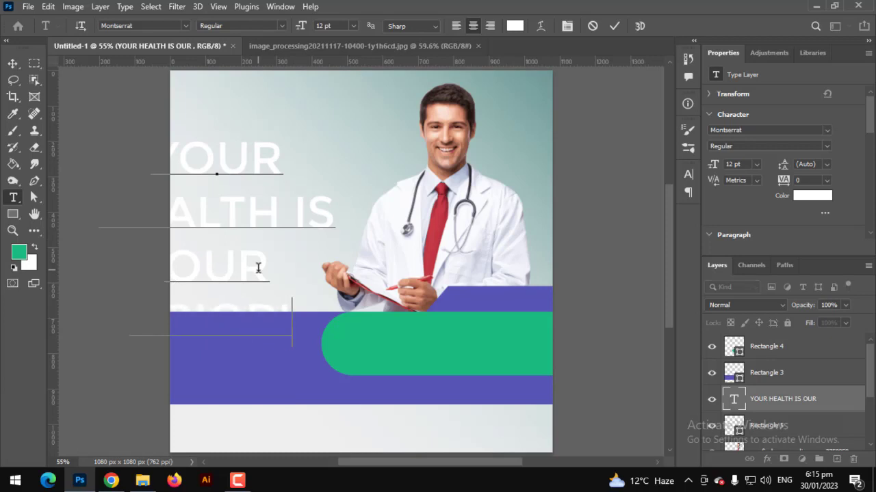
{"action": "type", "text": "TY"}
{"action": "key", "text": "ctrl+a"}
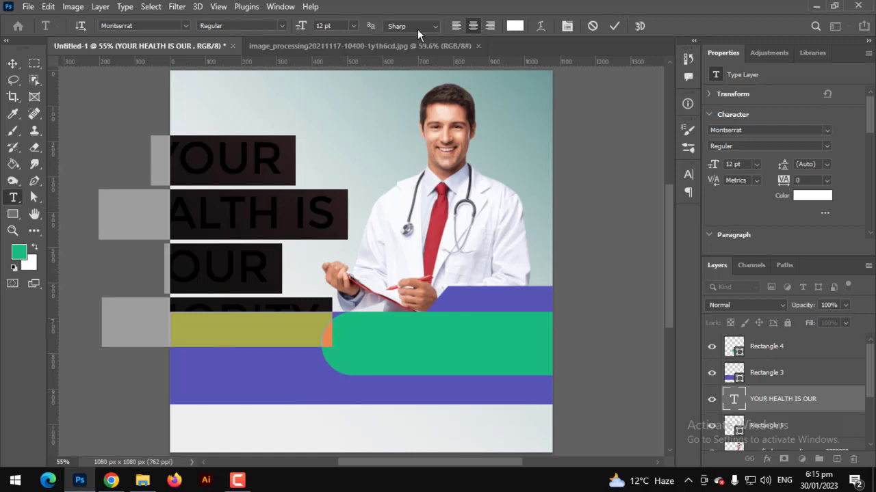
{"action": "left_click", "coordinate": [456, 26]}
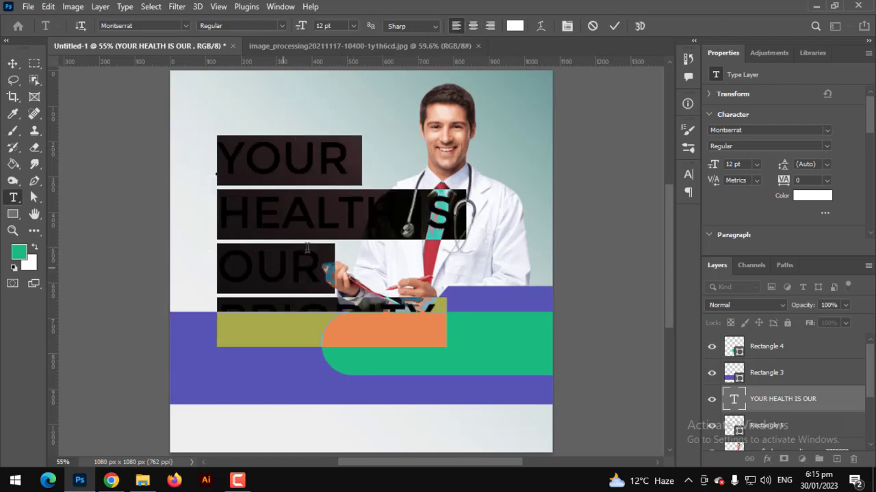
Rearrange the headline lines into YOUR / HEALTH / IS OUR / PRIORITY
{"action": "left_click", "coordinate": [406, 221]}
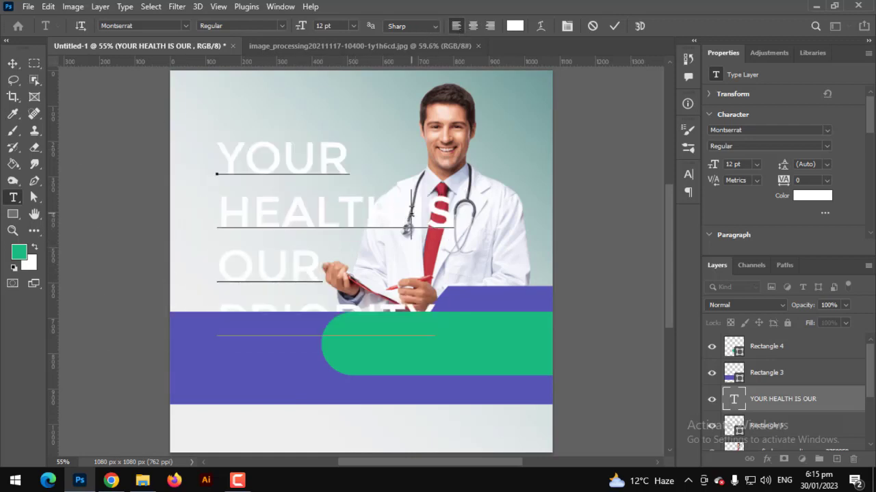
{"action": "key", "text": "Return"}
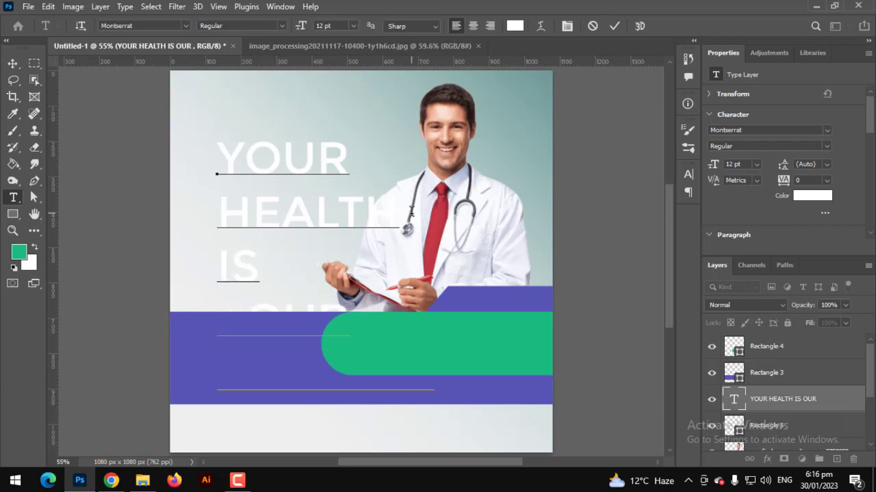
{"action": "key", "text": "BackSpace"}
{"action": "key", "text": "BackSpace"}
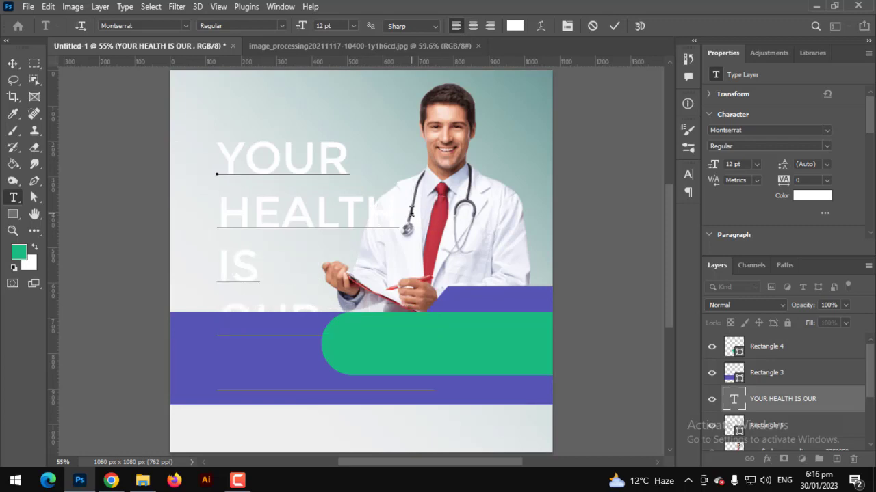
{"action": "key", "text": "Delete"}
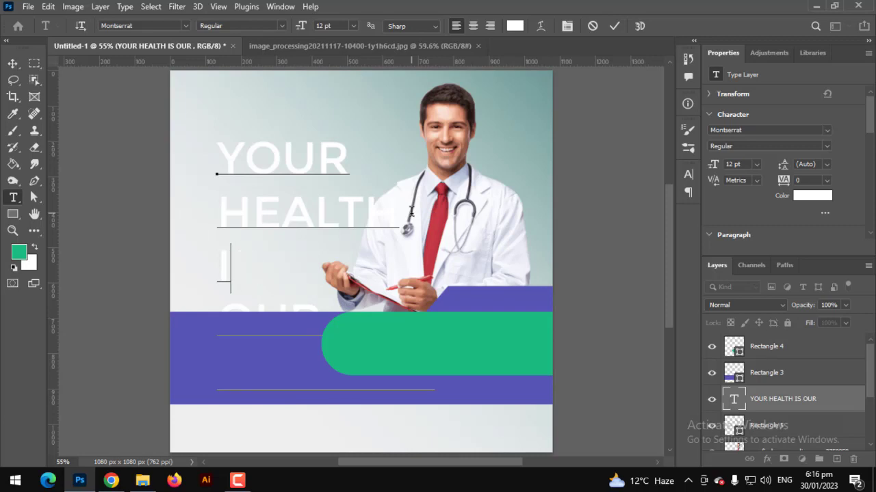
{"action": "type", "text": "S"}
{"action": "key", "text": "Down"}
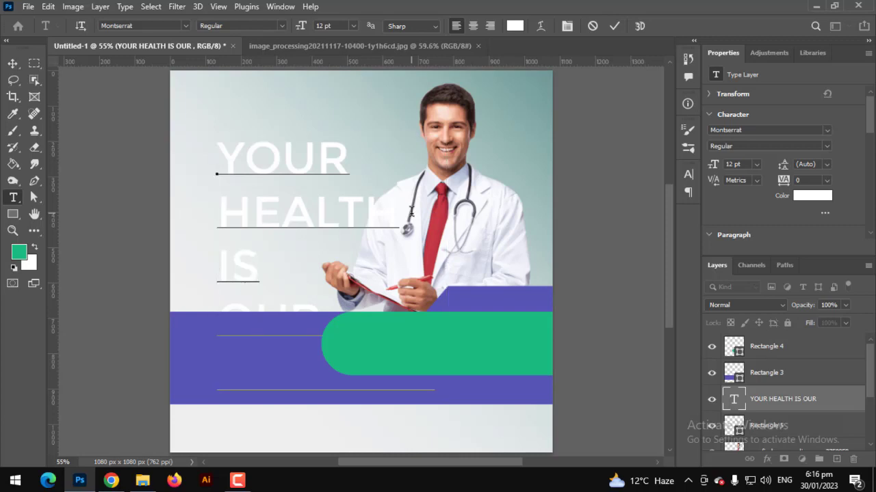
{"action": "key", "text": "Delete"}
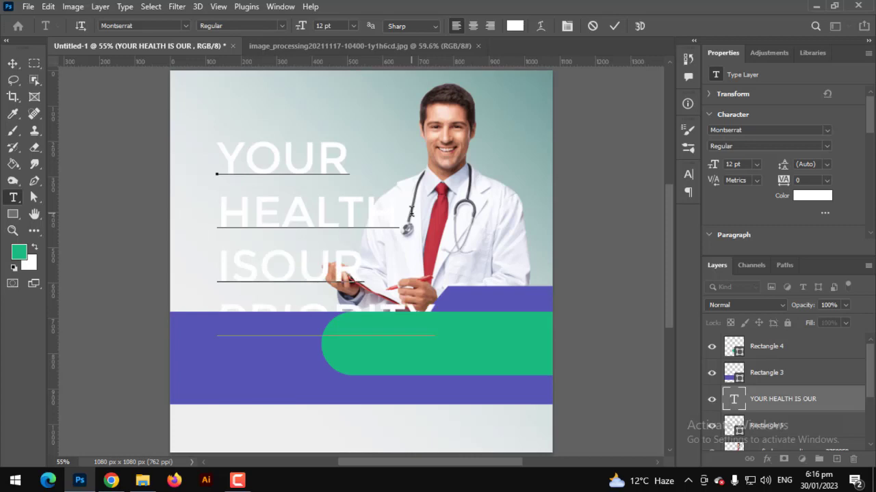
{"action": "key", "text": "ctrl+a"}
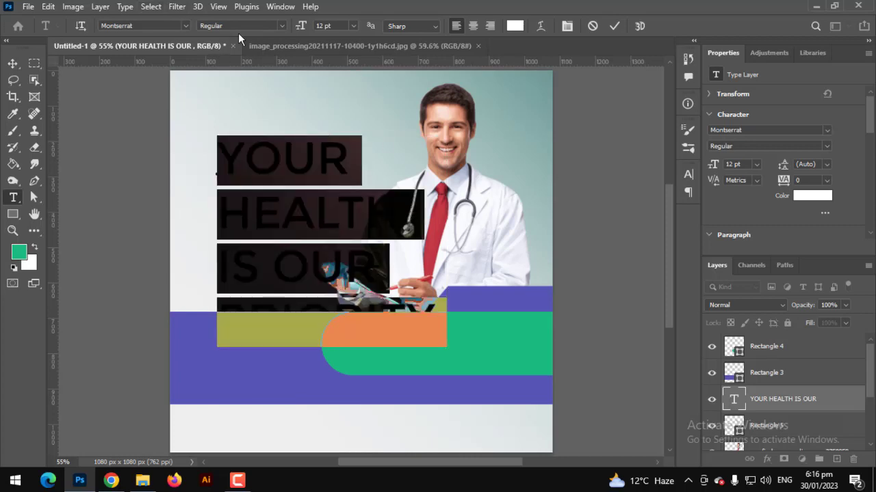
Set the headline font style to Montserrat ExtraBold
{"action": "left_click", "coordinate": [282, 28]}
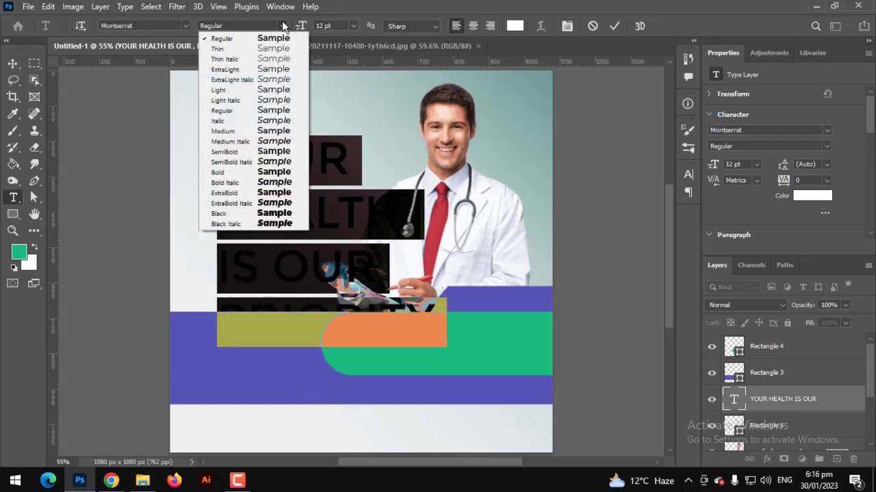
{"action": "left_click", "coordinate": [263, 192]}
{"action": "left_click", "coordinate": [21, 64]}
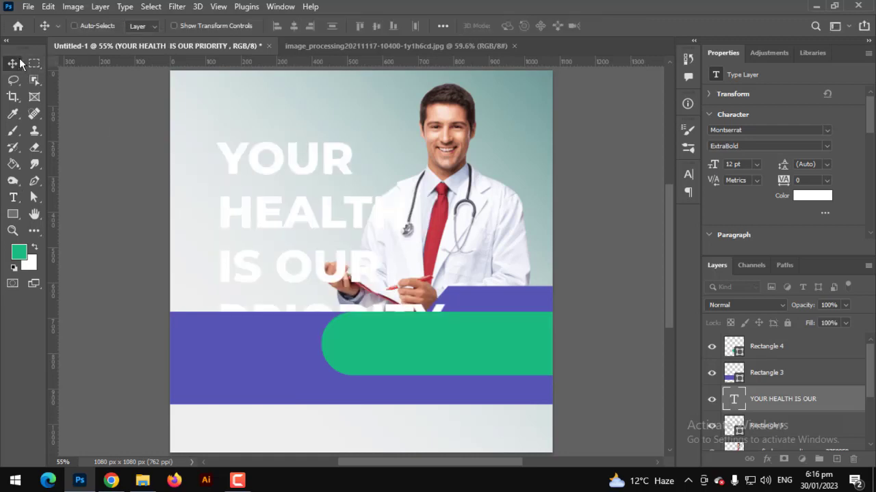
Scale the headline down to about 64% in the upper left
{"action": "key", "text": "ctrl+t"}
{"action": "mouse_move", "coordinate": [451, 244]}
{"action": "left_mouse_down"}
{"action": "mouse_move", "coordinate": [348, 241]}
{"action": "mouse_move", "coordinate": [277, 197]}
{"action": "left_mouse_up"}
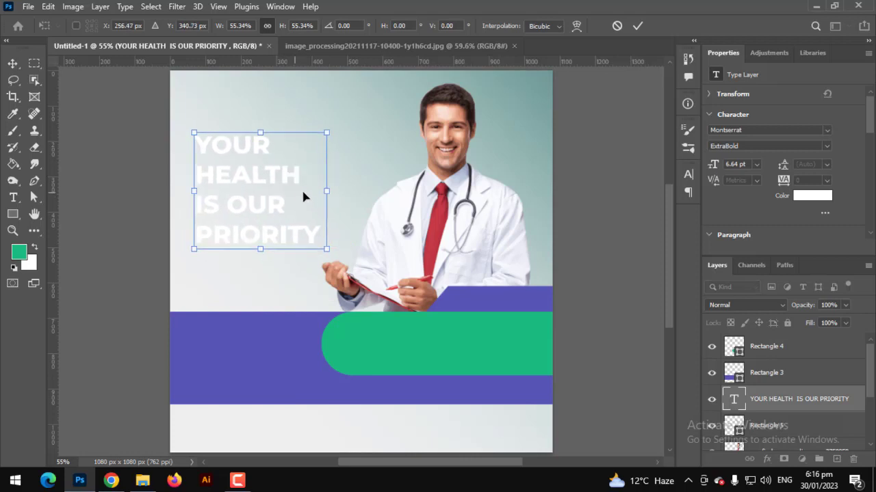
{"action": "left_click_drag", "start_coordinate": [321, 192], "coordinate": [347, 191]}
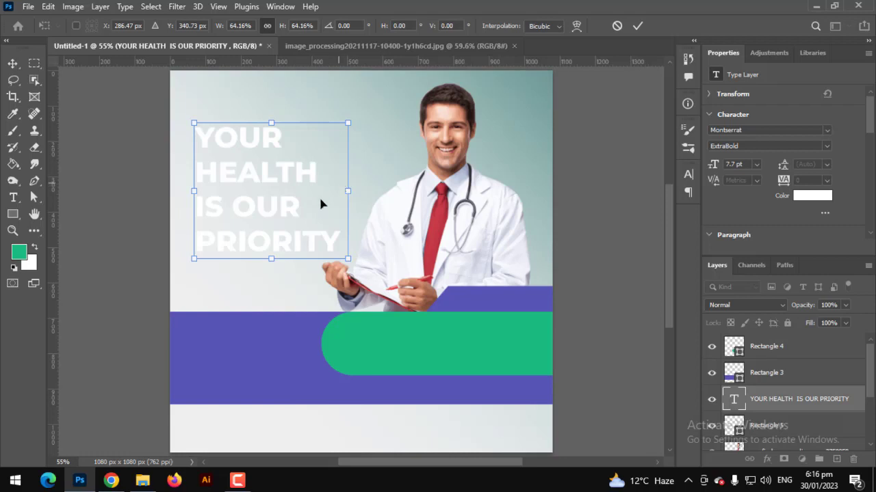
{"action": "key", "text": "Return"}
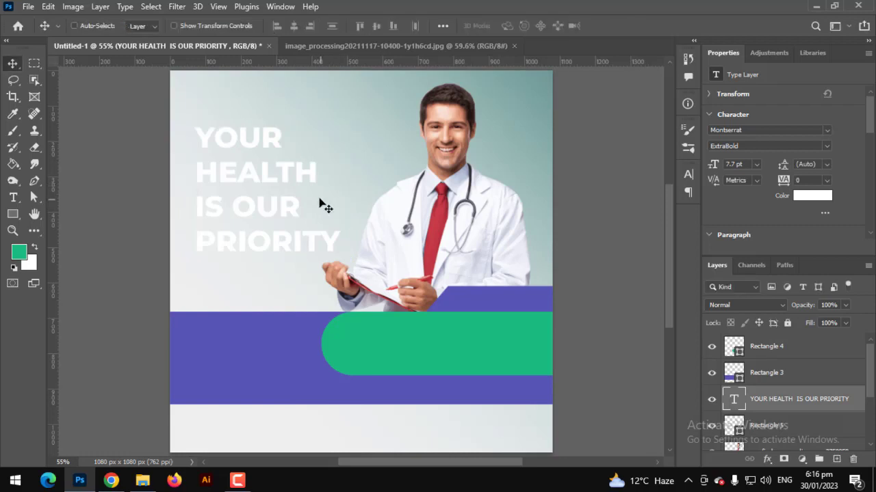
Change the headline font style to Montserrat Black
{"action": "left_click", "coordinate": [13, 198]}
{"action": "double_click", "coordinate": [211, 174]}
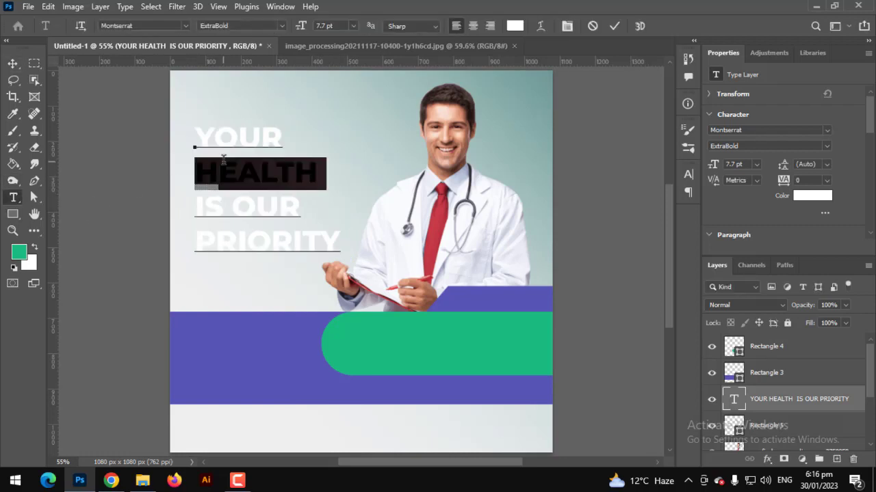
{"action": "key", "text": "ctrl+a"}
{"action": "left_click", "coordinate": [280, 25]}
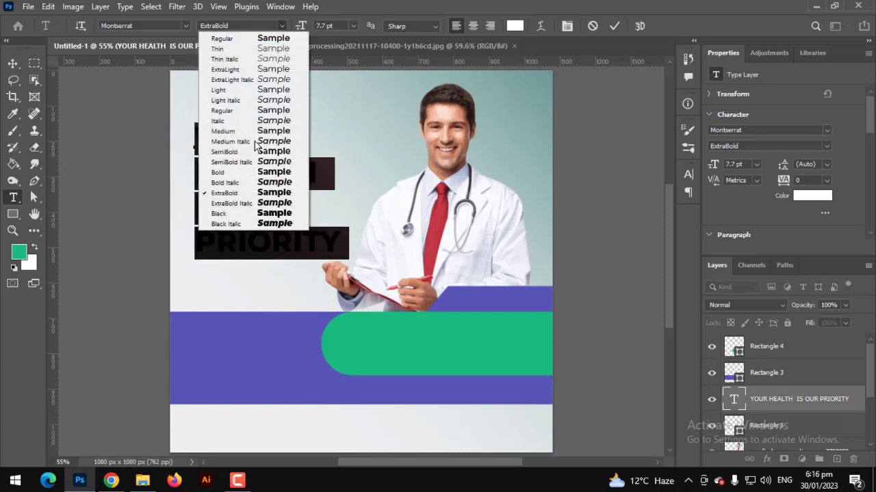
{"action": "left_click", "coordinate": [239, 286]}
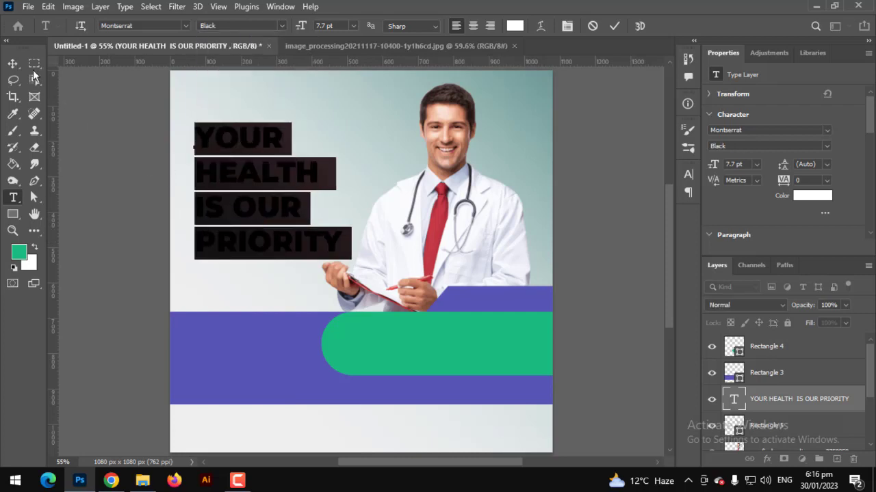
{"action": "left_click", "coordinate": [13, 63]}
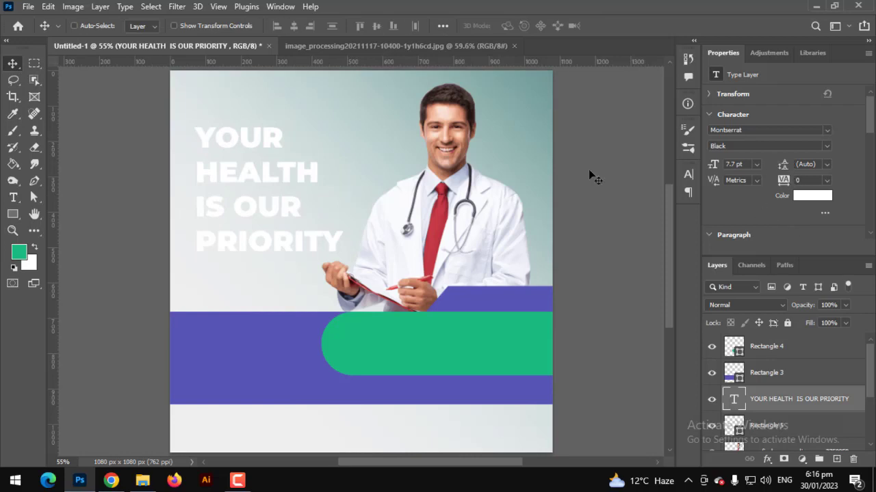
Tighten the headline leading to 8 pt and shift the block slightly
{"action": "left_click", "coordinate": [13, 198]}
{"action": "double_click", "coordinate": [200, 139]}
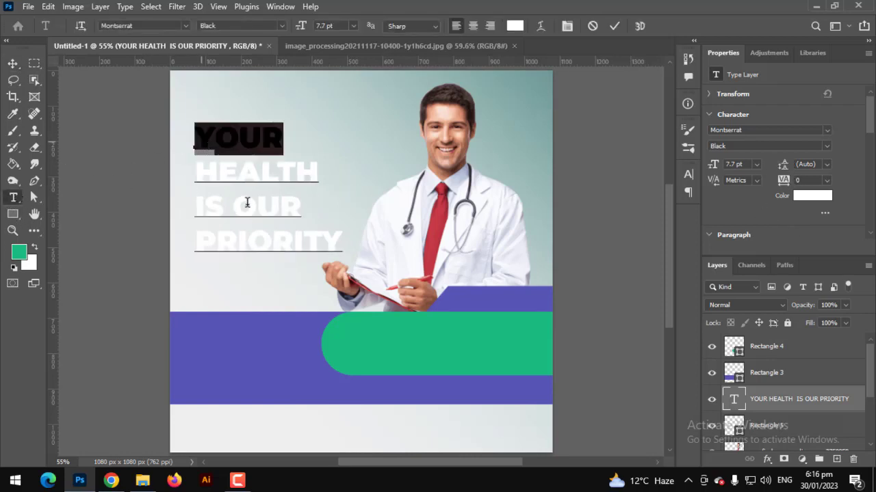
{"action": "key", "text": "ctrl+a"}
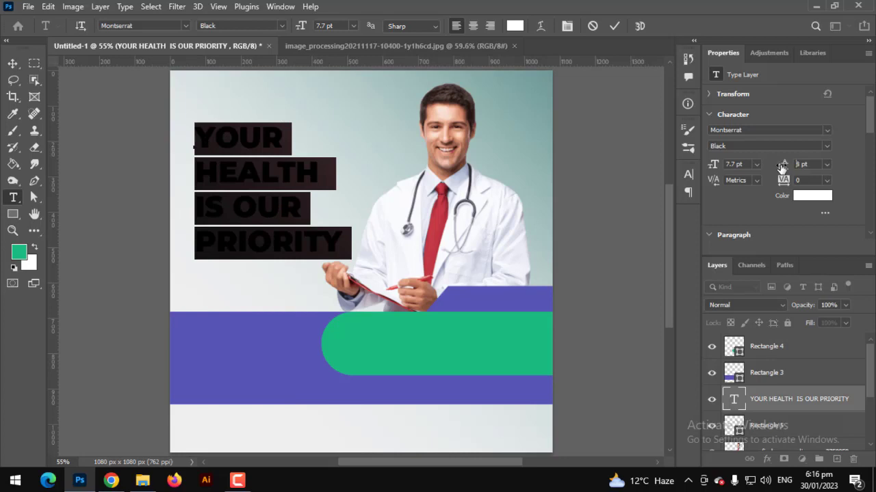
{"action": "key", "text": "Return"}
{"action": "left_click_drag", "start_coordinate": [782, 168], "coordinate": [779, 168]}
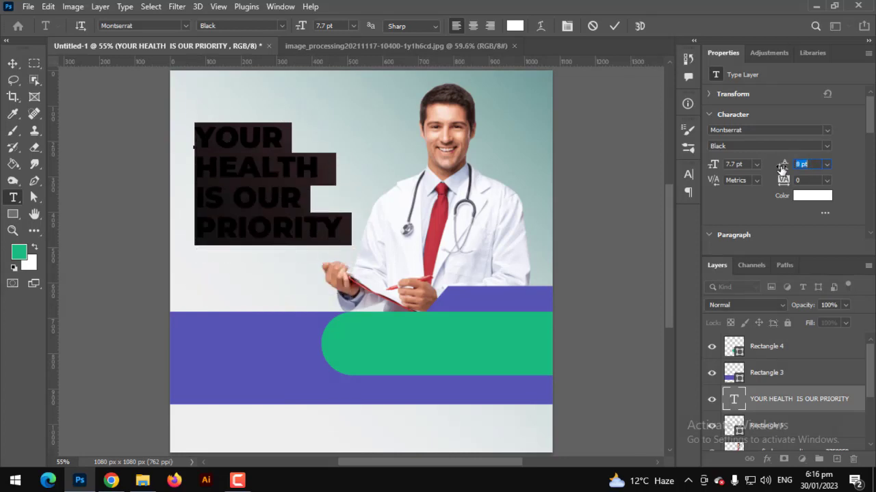
{"action": "left_click", "coordinate": [12, 63]}
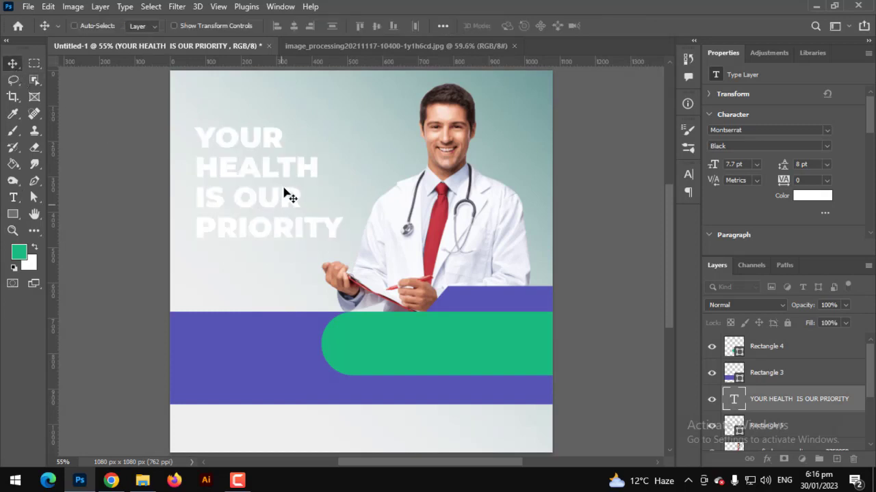
{"action": "mouse_move", "coordinate": [277, 174]}
{"action": "left_mouse_down"}
{"action": "mouse_move", "coordinate": [281, 163]}
{"action": "mouse_move", "coordinate": [284, 186]}
{"action": "left_mouse_up"}
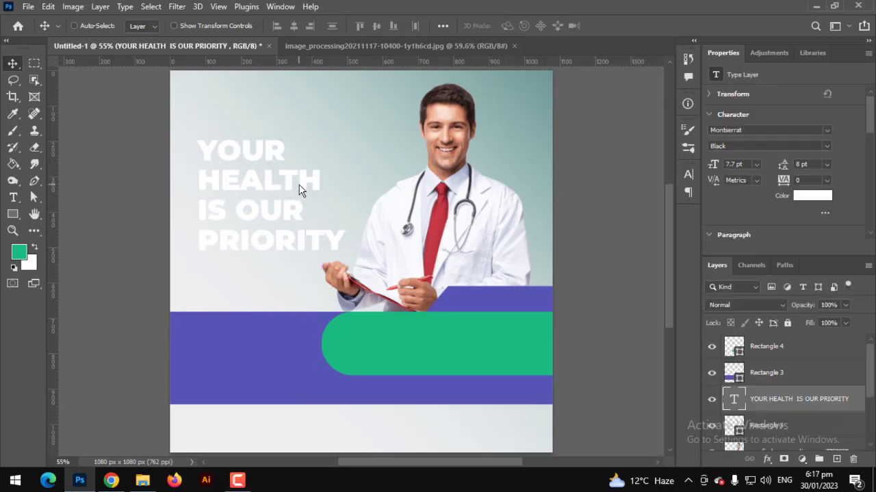
Colour YOUR HEALTH purple #5755b6, sampled from the band
{"action": "left_click", "coordinate": [12, 198]}
{"action": "left_click_drag", "start_coordinate": [198, 151], "coordinate": [330, 182]}
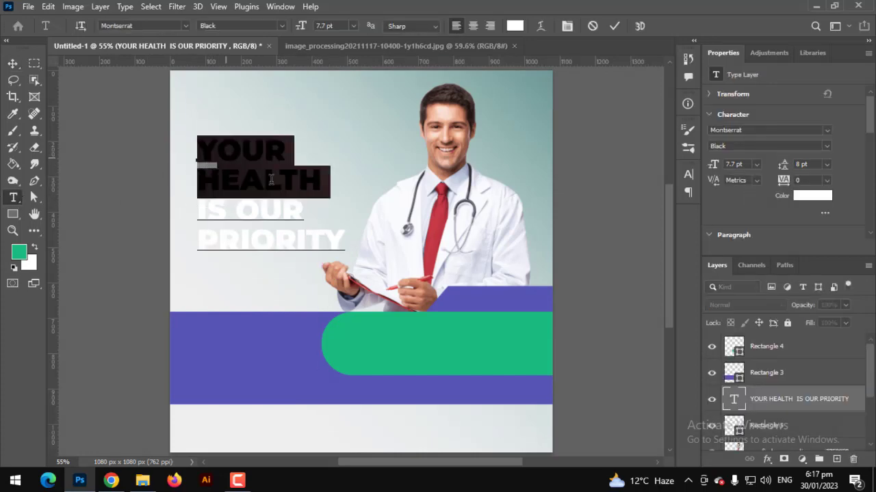
{"action": "left_click", "coordinate": [514, 25]}
{"action": "left_click", "coordinate": [298, 356]}
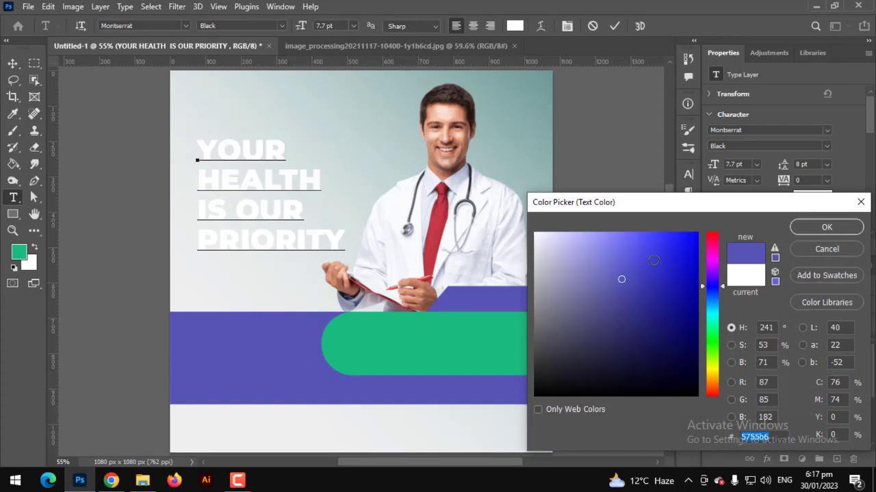
{"action": "left_click", "coordinate": [826, 227]}
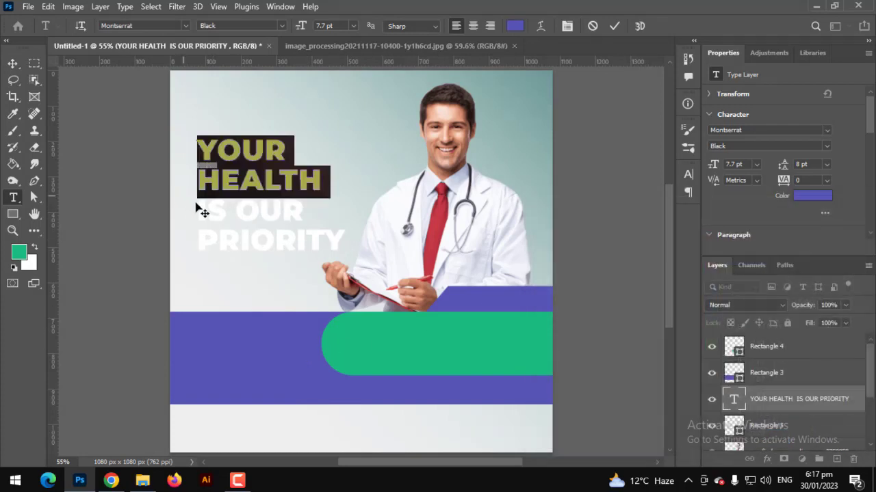
Colour IS OUR PRIORITY green #1cbb81, sampled from the rounded shape
{"action": "left_click_drag", "start_coordinate": [198, 203], "coordinate": [353, 251]}
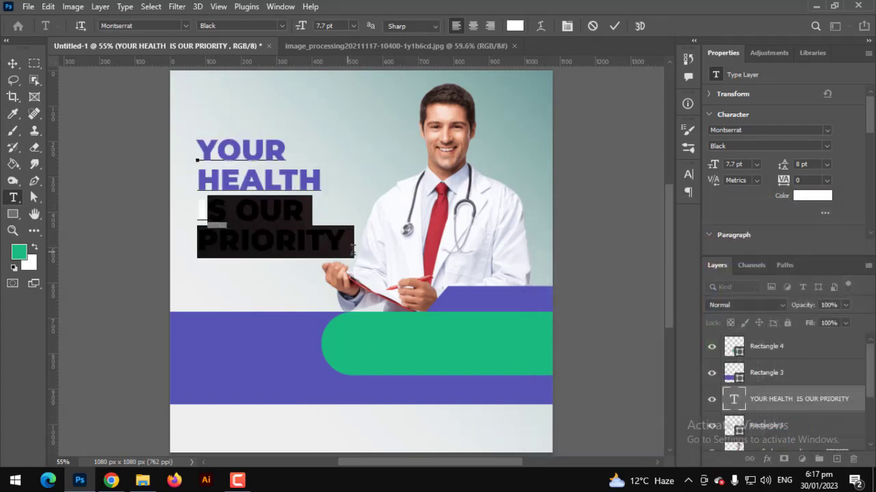
{"action": "left_click_drag", "start_coordinate": [201, 218], "coordinate": [368, 245]}
{"action": "left_click", "coordinate": [515, 25]}
{"action": "left_click", "coordinate": [478, 330]}
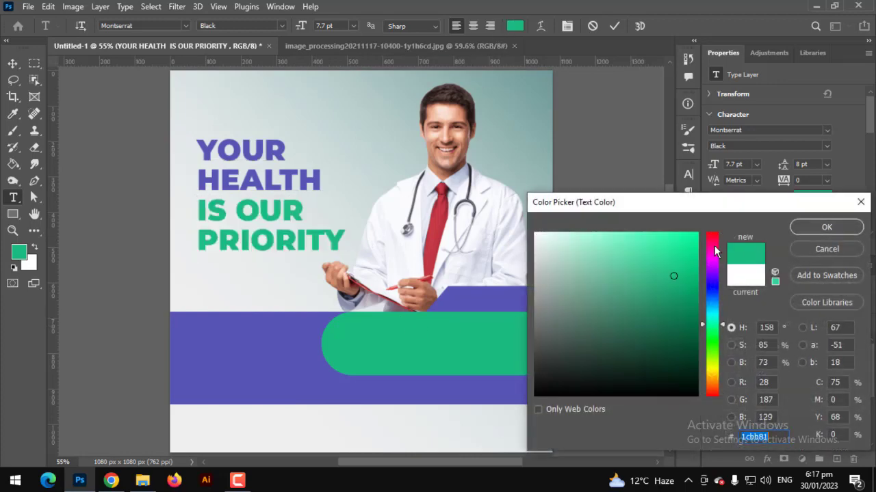
{"action": "left_click", "coordinate": [823, 228]}
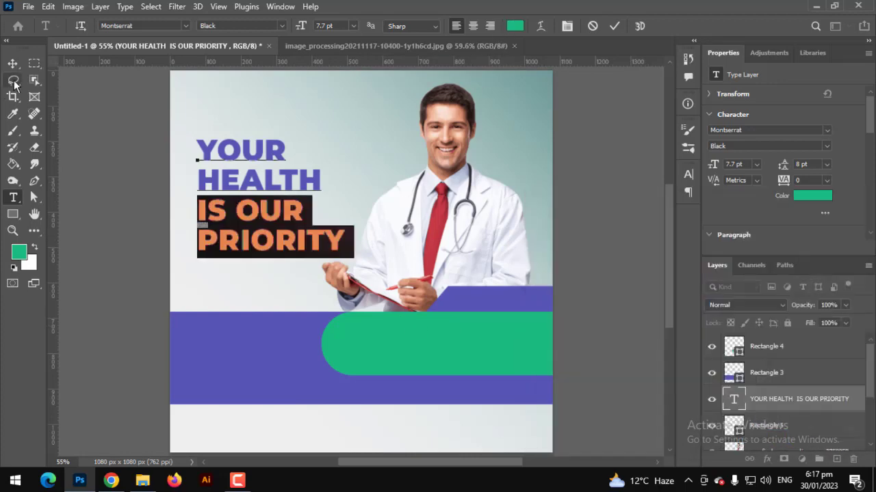
{"action": "left_click", "coordinate": [12, 63]}
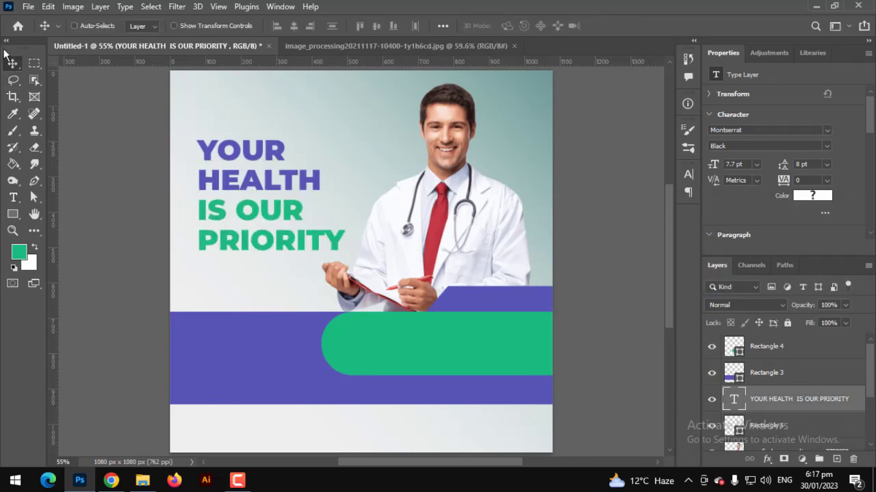
Set the tagline to Montserrat Medium Italic with reduced line spacing
{"action": "scroll", "coordinate": [328, 205], "scroll_direction": "up", "scroll_amount": 1}
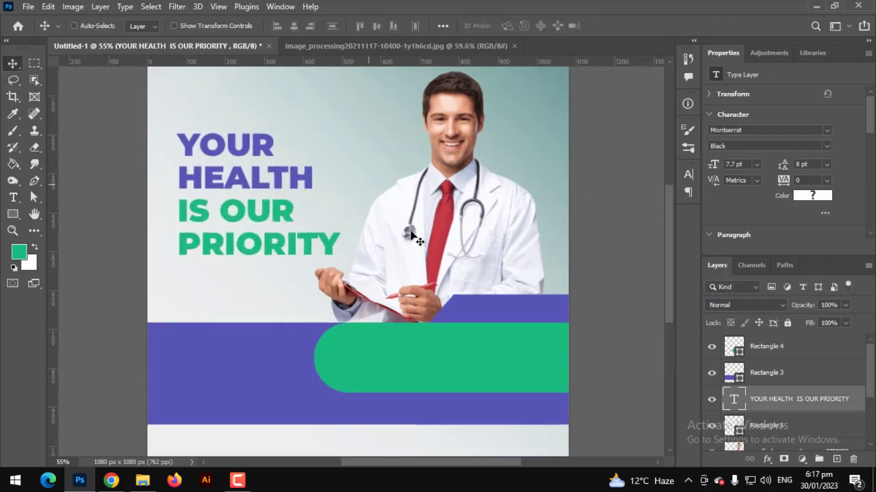
{"action": "scroll", "coordinate": [335, 199], "scroll_direction": "up", "scroll_amount": 1}
{"action": "scroll", "coordinate": [358, 189], "scroll_direction": "up", "scroll_amount": 1}
{"action": "scroll", "coordinate": [327, 211], "scroll_direction": "up", "scroll_amount": 1}
{"action": "left_click_drag", "start_coordinate": [327, 211], "coordinate": [306, 197]}
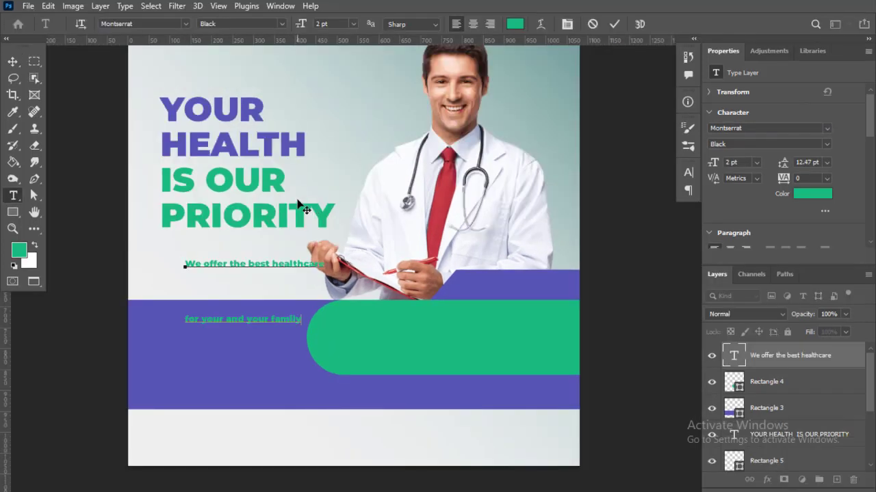
{"action": "key", "text": "ctrl+a"}
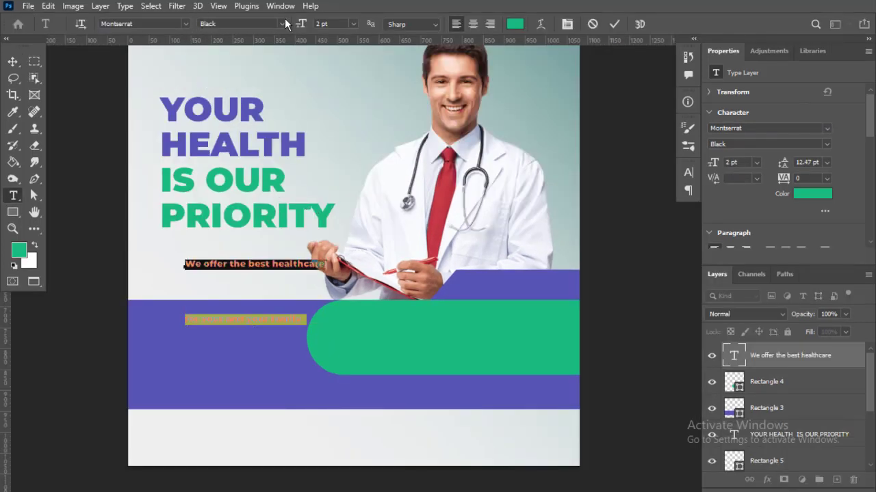
{"action": "left_click", "coordinate": [280, 23]}
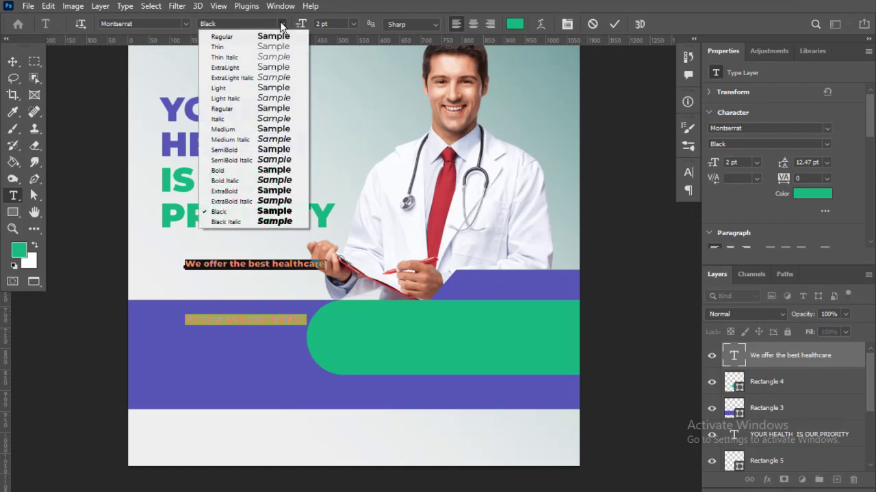
{"action": "left_click", "coordinate": [281, 140]}
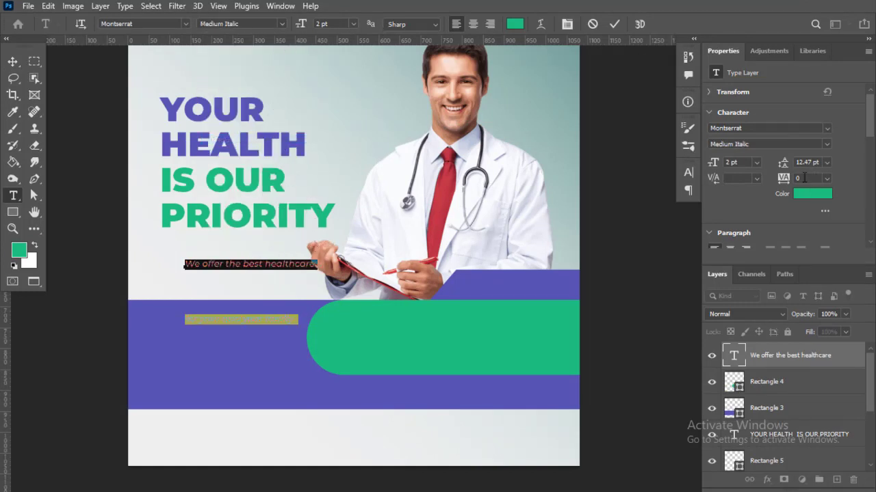
{"action": "left_click_drag", "start_coordinate": [782, 171], "coordinate": [775, 174]}
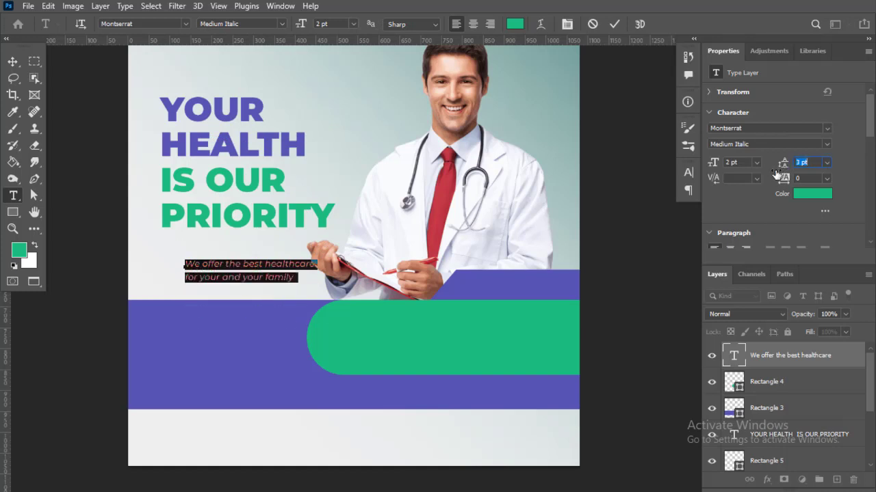
Colour the tagline dark grey #3f3f3f
{"action": "left_click", "coordinate": [810, 200]}
{"action": "left_click_drag", "start_coordinate": [616, 322], "coordinate": [513, 352]}
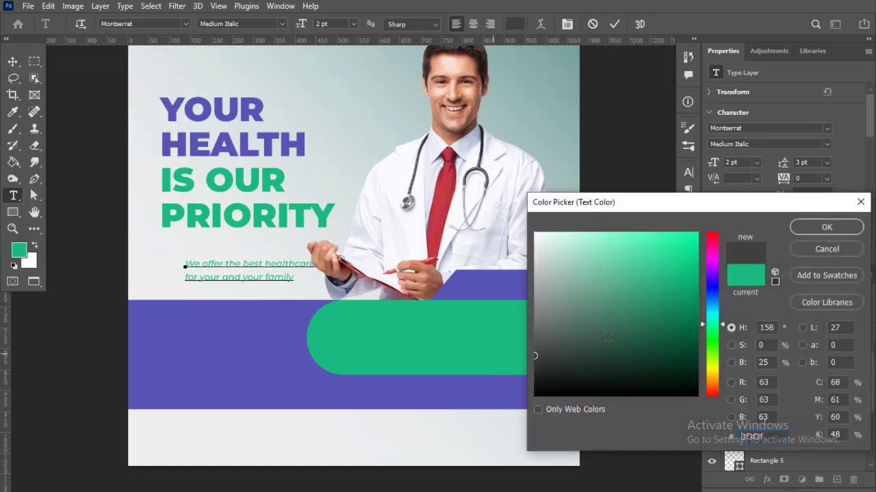
{"action": "left_click", "coordinate": [827, 227]}
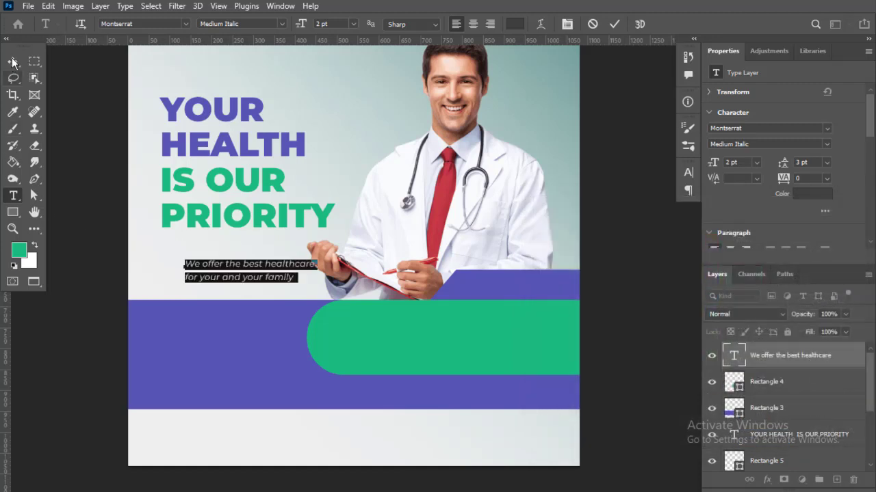
{"action": "left_click", "coordinate": [12, 61]}
Move the tagline under the headline and enlarge it proportionally
{"action": "left_click_drag", "start_coordinate": [223, 258], "coordinate": [204, 258]}
{"action": "key", "text": "ctrl+t"}
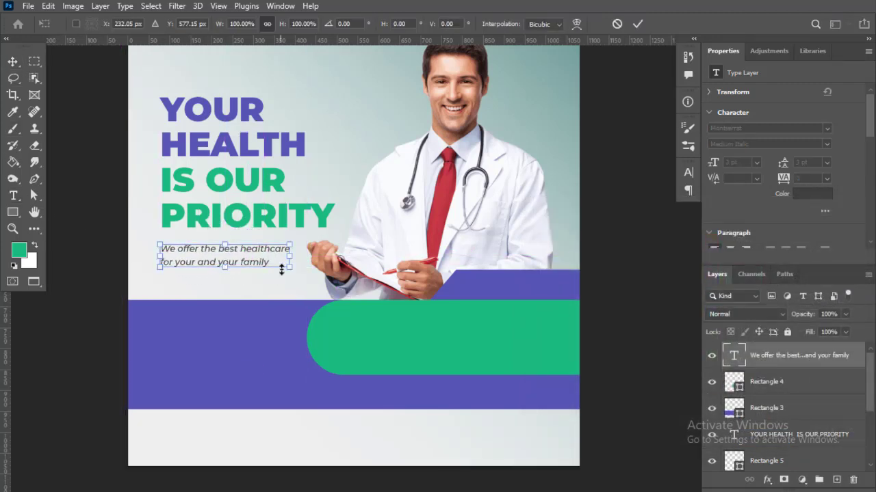
{"action": "left_click_drag", "start_coordinate": [292, 256], "coordinate": [307, 256]}
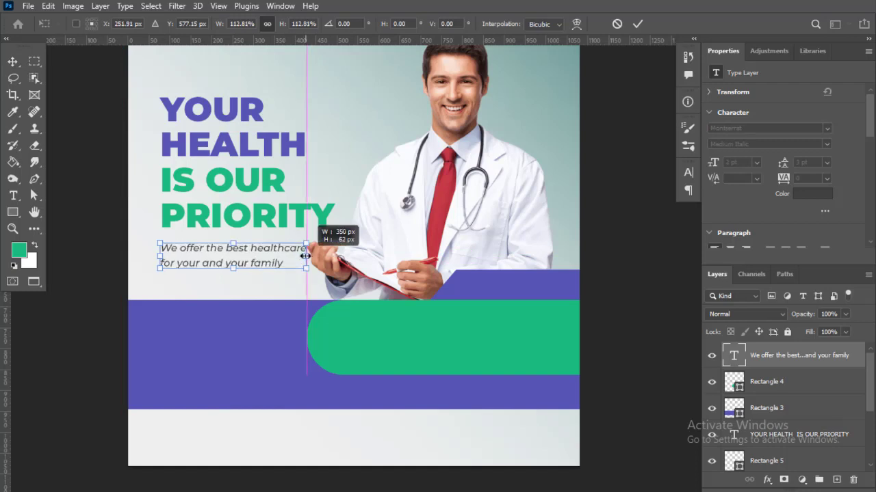
{"action": "left_click_drag", "start_coordinate": [306, 256], "coordinate": [306, 256]}
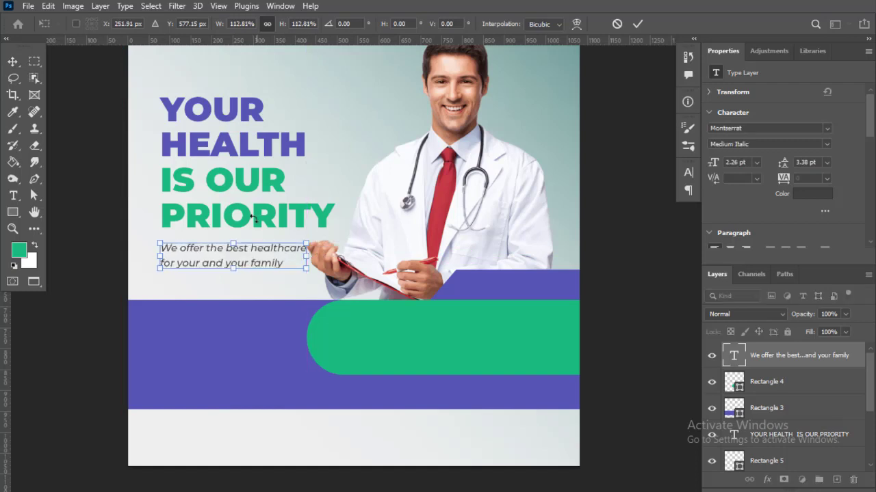
{"action": "key", "text": "Return"}
{"action": "left_click_drag", "start_coordinate": [398, 226], "coordinate": [444, 226]}
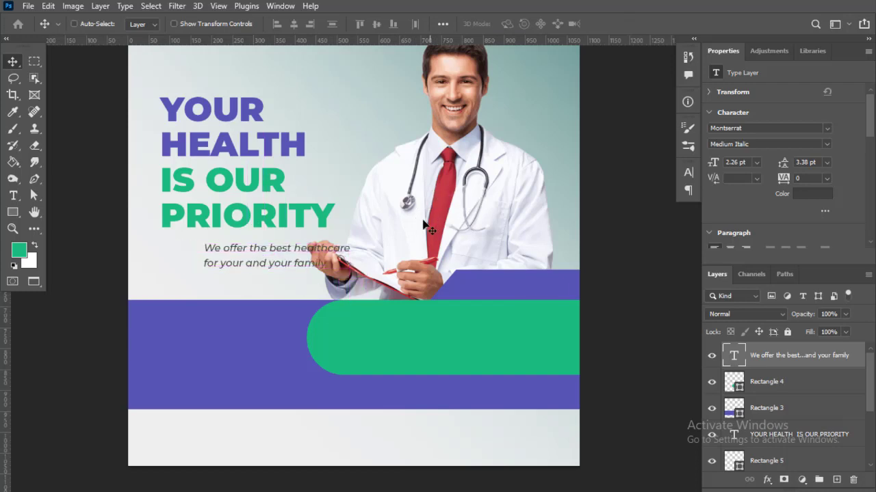
{"action": "key", "text": "ctrl+z"}
{"action": "key", "text": "ctrl+z"}
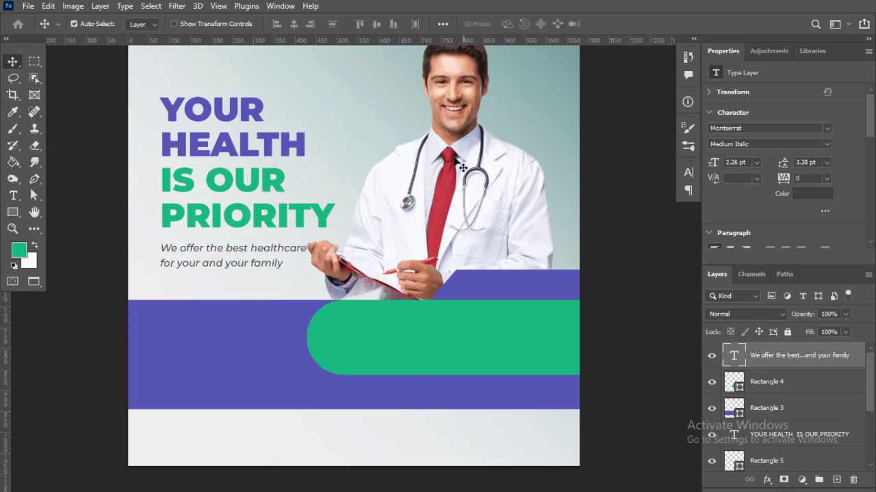
Shift the doctor image slightly right to X 466
{"action": "scroll", "coordinate": [825, 440], "scroll_direction": "down", "scroll_amount": 2}
{"action": "scroll", "coordinate": [826, 440], "scroll_direction": "down", "scroll_amount": 2}
{"action": "scroll", "coordinate": [802, 435], "scroll_direction": "up", "scroll_amount": 3}
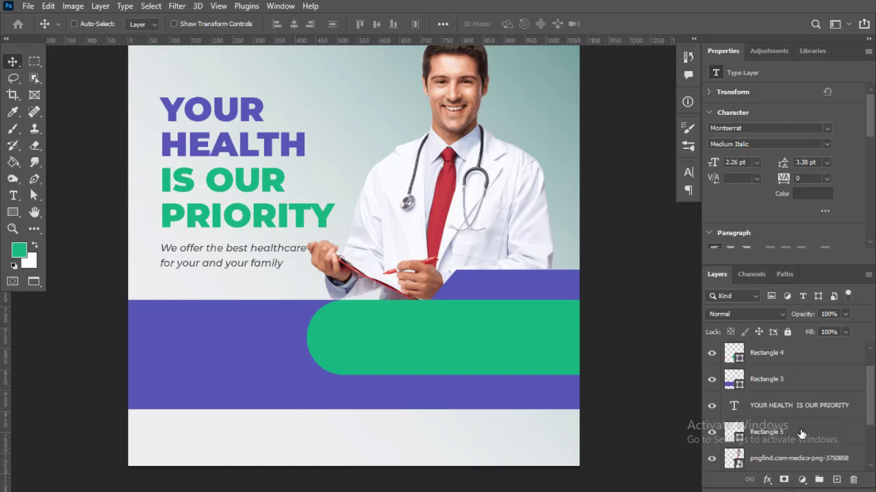
{"action": "scroll", "coordinate": [797, 425], "scroll_direction": "down", "scroll_amount": 3}
{"action": "left_click", "coordinate": [789, 391]}
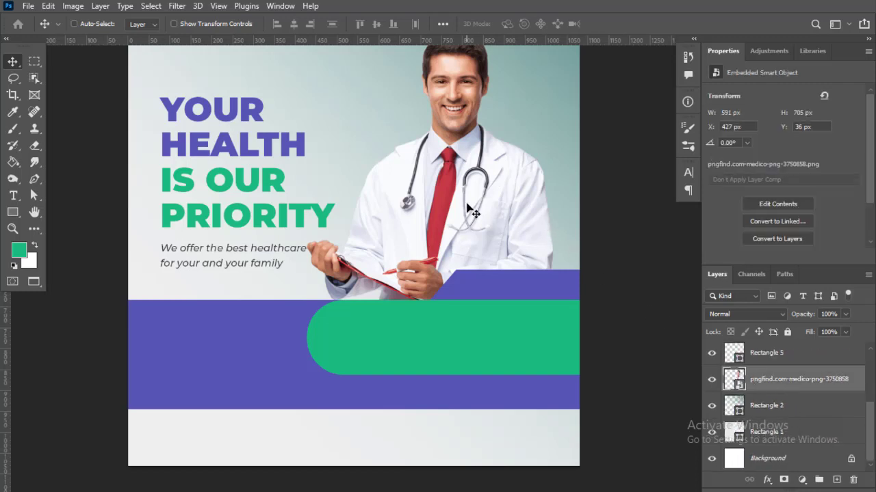
{"action": "left_click_drag", "start_coordinate": [460, 205], "coordinate": [483, 205]}
Enlarge the tagline a little more, to 2.44 pt
{"action": "scroll", "coordinate": [742, 390], "scroll_direction": "up", "scroll_amount": 4}
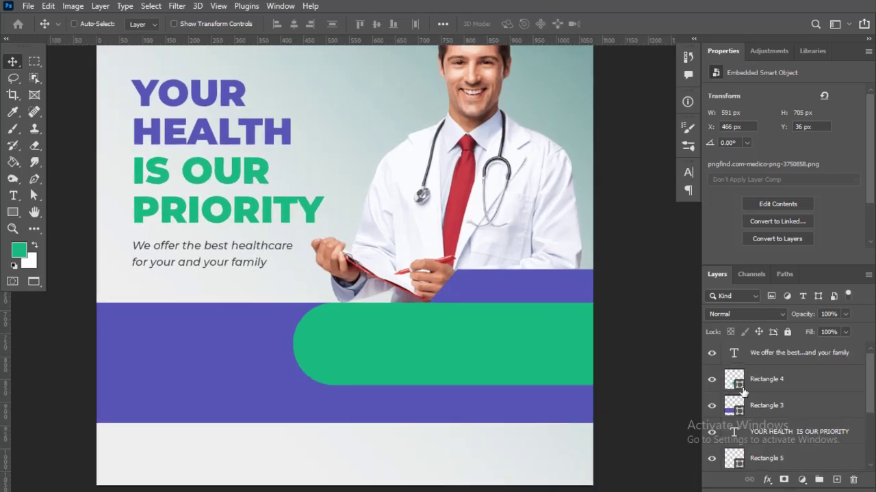
{"action": "scroll", "coordinate": [742, 390], "scroll_direction": "up", "scroll_amount": 1}
{"action": "scroll", "coordinate": [277, 254], "scroll_direction": "up", "scroll_amount": 2}
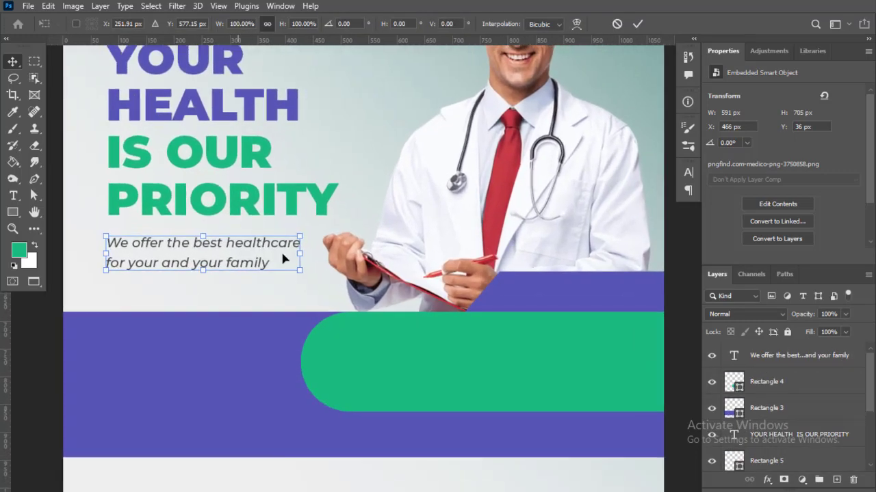
{"action": "left_click", "coordinate": [283, 254], "text": "ctrl"}
{"action": "key", "text": "ctrl+t"}
{"action": "left_click_drag", "start_coordinate": [299, 253], "coordinate": [311, 255]}
{"action": "key", "text": "Return"}
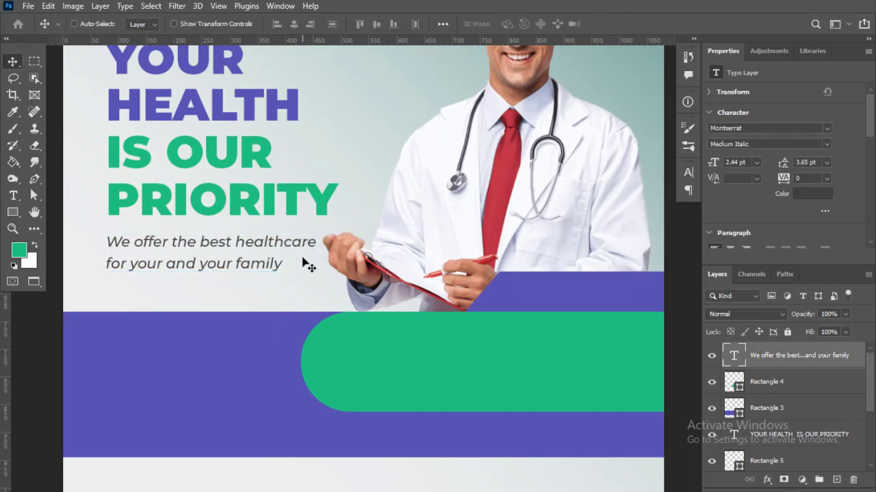
{"action": "scroll", "coordinate": [303, 264], "scroll_direction": "down", "scroll_amount": 2}
{"action": "scroll", "coordinate": [254, 228], "scroll_direction": "down", "scroll_amount": 1}
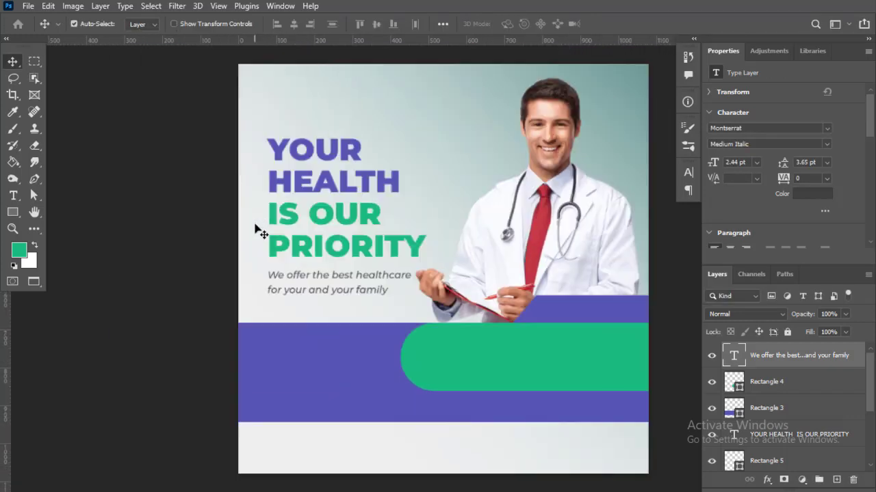
{"action": "scroll", "coordinate": [332, 353], "scroll_direction": "up", "scroll_amount": 1}
{"action": "scroll", "coordinate": [333, 353], "scroll_direction": "up", "scroll_amount": 2}
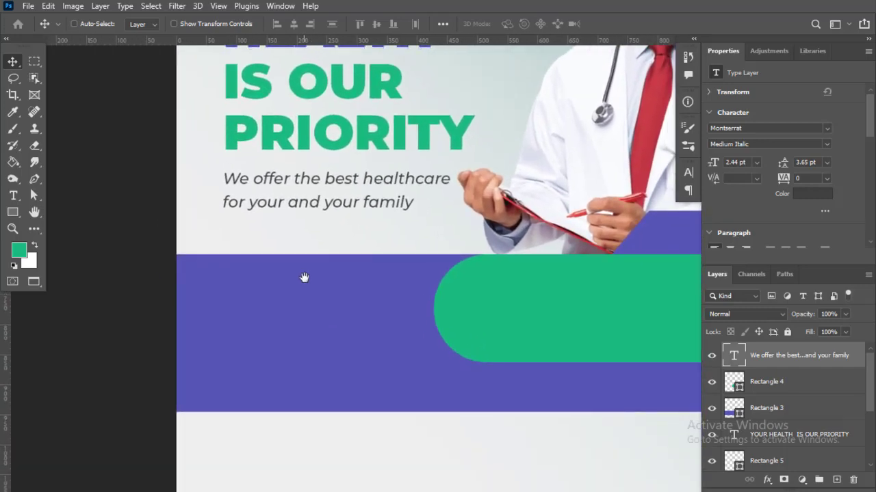
Draw a 222×70 px green pill rectangle and place it at X 75, Y 716
{"action": "right_click", "coordinate": [12, 214]}
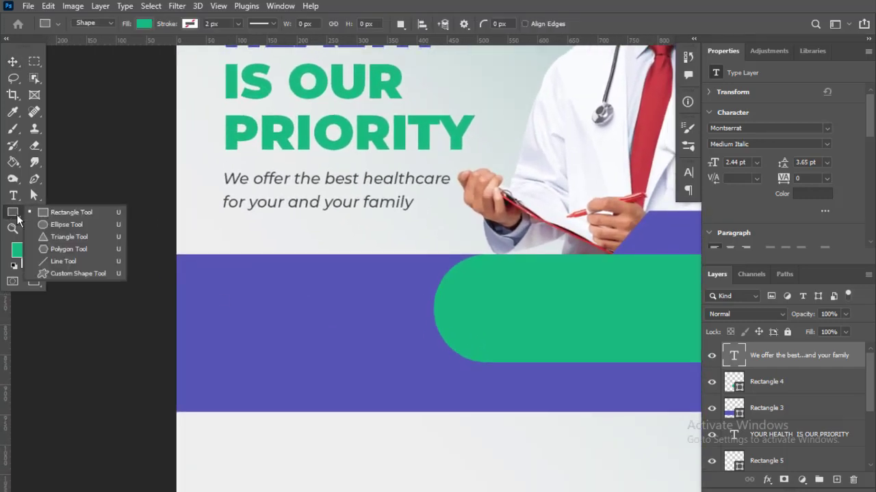
{"action": "left_click", "coordinate": [55, 209]}
{"action": "left_click_drag", "start_coordinate": [226, 305], "coordinate": [359, 346]}
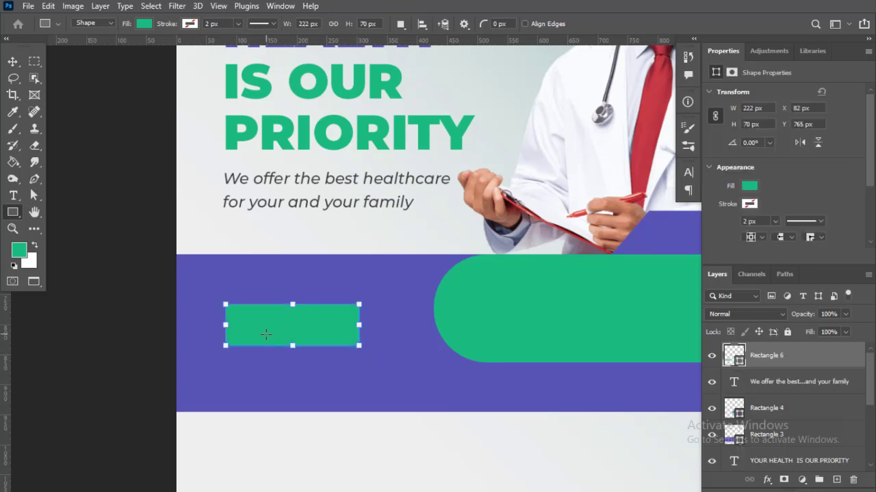
{"action": "scroll", "coordinate": [263, 329], "scroll_direction": "up", "scroll_amount": 2}
{"action": "left_click_drag", "start_coordinate": [232, 314], "coordinate": [273, 309]}
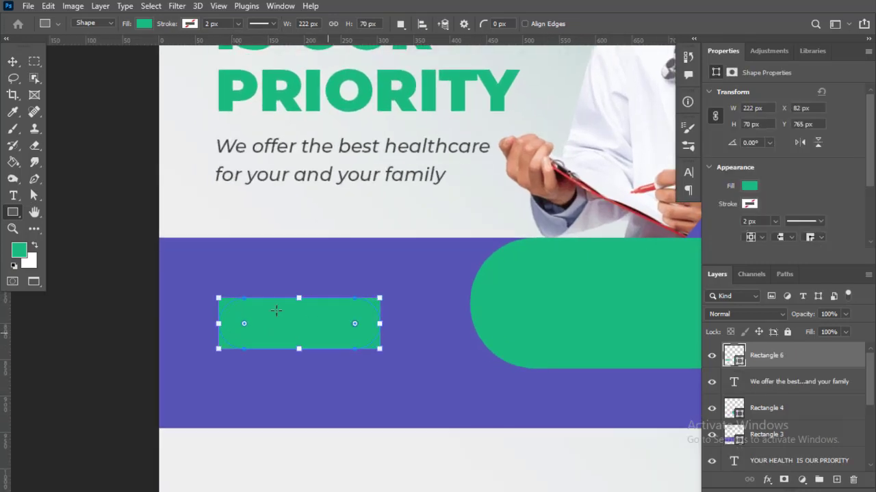
{"action": "key", "text": "v"}
{"action": "left_click_drag", "start_coordinate": [308, 348], "coordinate": [303, 317]}
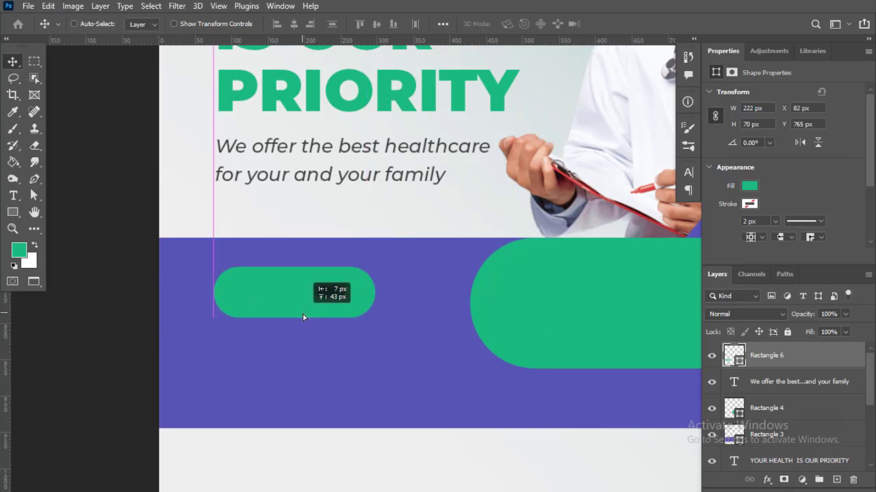
{"action": "left_click_drag", "start_coordinate": [304, 318], "coordinate": [305, 312]}
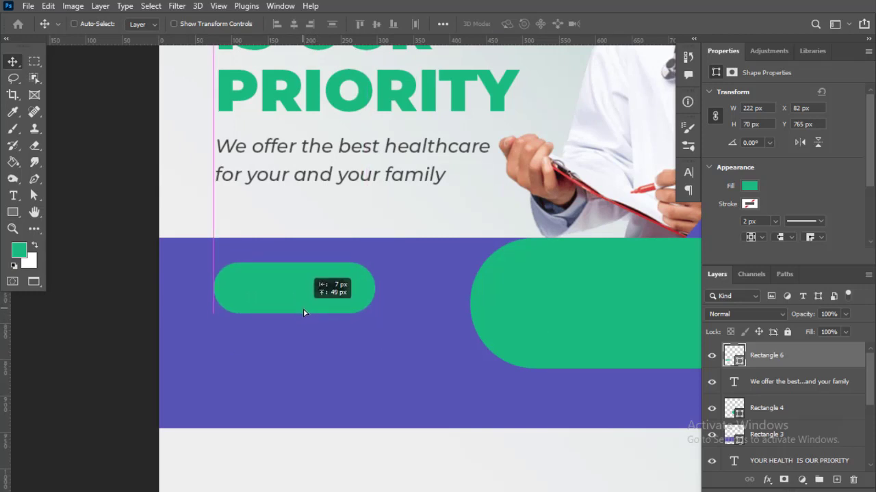
{"action": "left_click", "coordinate": [13, 196]}
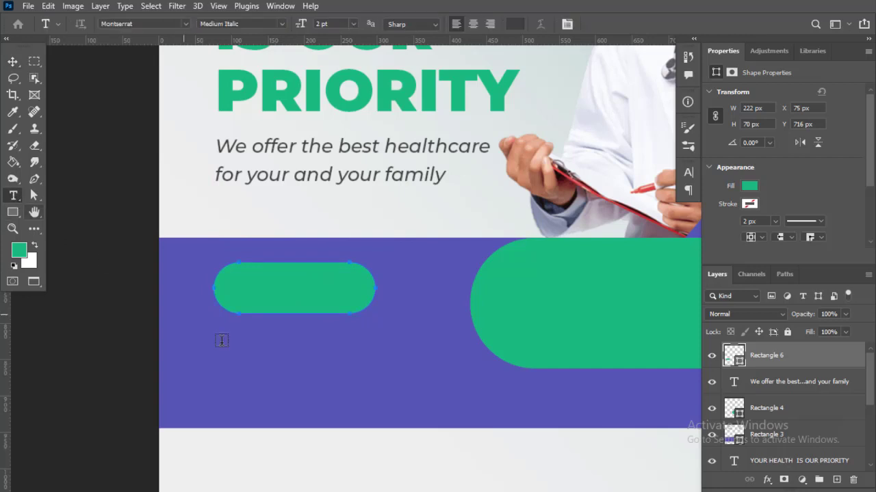
Add BOOK NOW text in white Montserrat ExtraBold below the pill
{"action": "left_click", "coordinate": [258, 369]}
{"action": "type", "text": "BOO"}
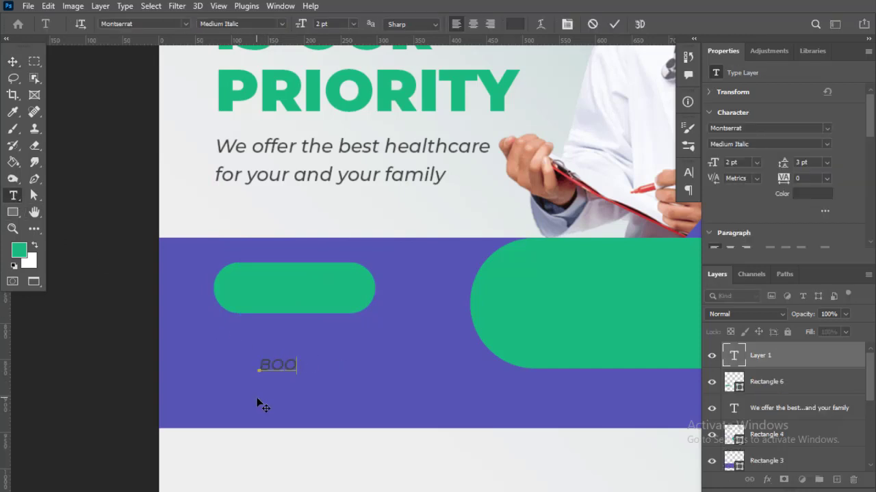
{"action": "type", "text": "K NOW"}
{"action": "key", "text": "ctrl+a"}
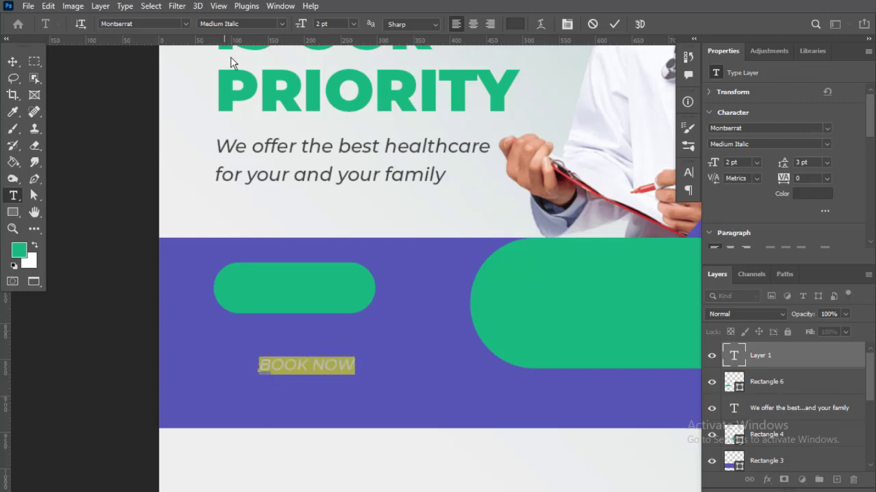
{"action": "left_click", "coordinate": [283, 24]}
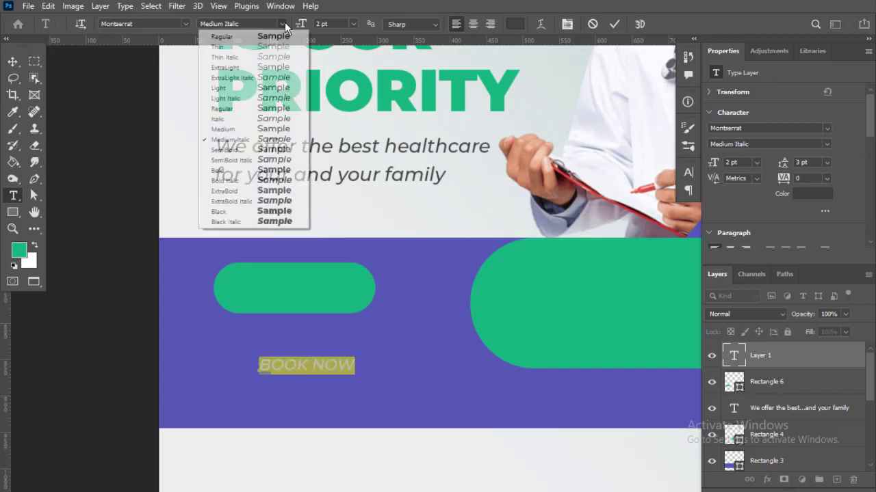
{"action": "left_click", "coordinate": [233, 191]}
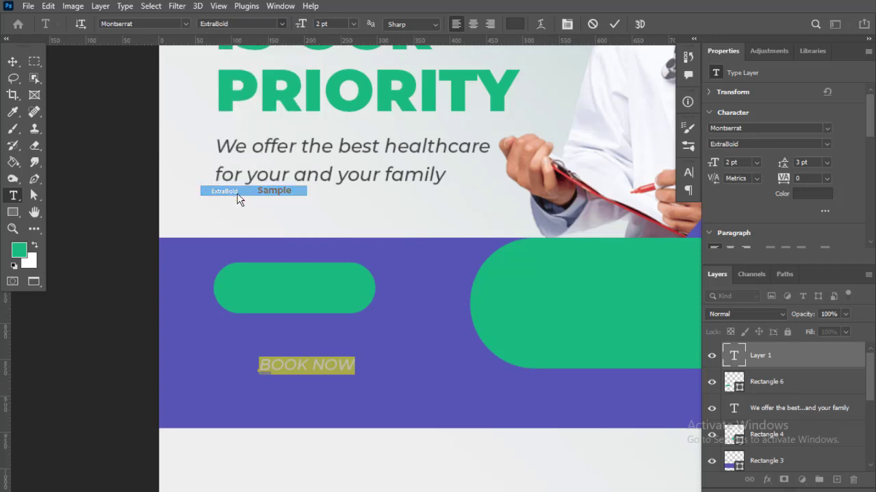
{"action": "left_click", "coordinate": [510, 24]}
{"action": "left_click_drag", "start_coordinate": [582, 276], "coordinate": [442, 212]}
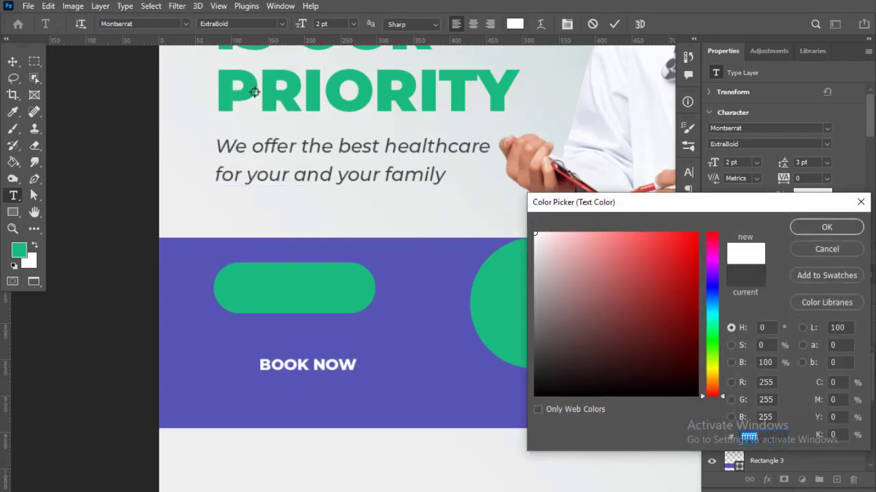
{"action": "left_click", "coordinate": [820, 229]}
{"action": "left_click", "coordinate": [13, 62]}
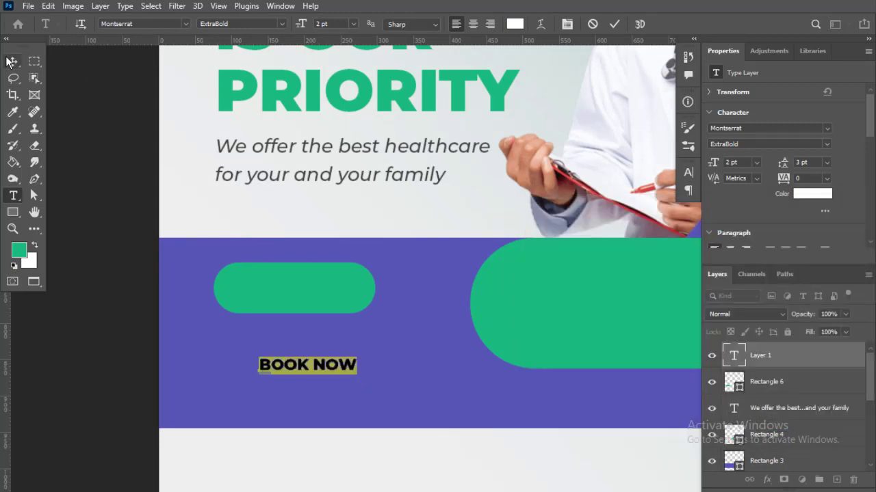
Centre BOOK NOW on the green pill and scale it to about 120%
{"action": "left_click_drag", "start_coordinate": [331, 371], "coordinate": [317, 297]}
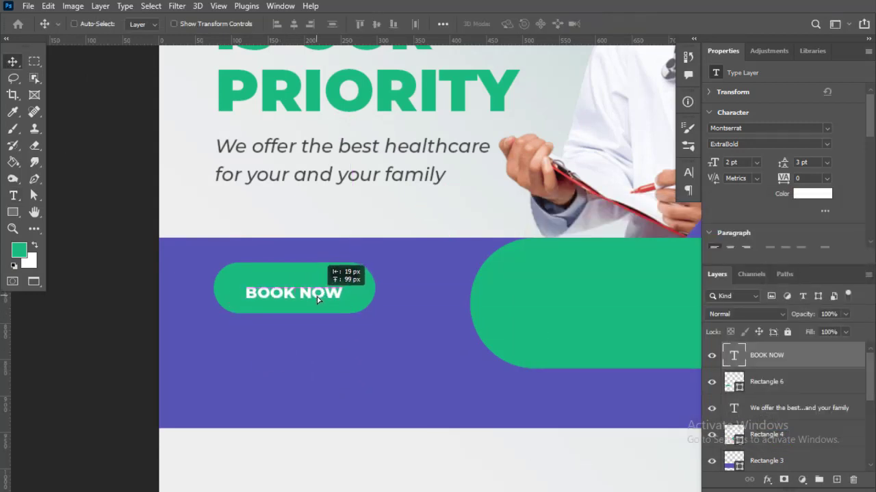
{"action": "key", "text": "ctrl+t"}
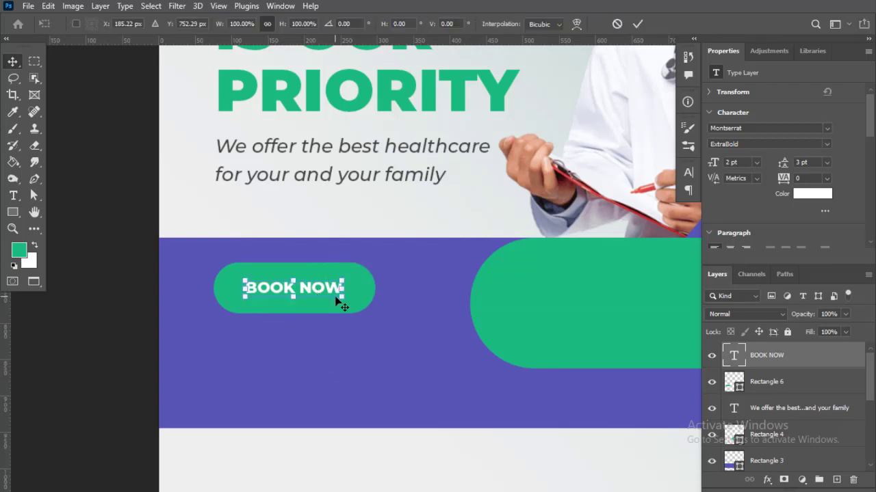
{"action": "scroll", "coordinate": [338, 301], "scroll_direction": "up", "scroll_amount": 2}
{"action": "left_click_drag", "start_coordinate": [346, 288], "coordinate": [358, 288]}
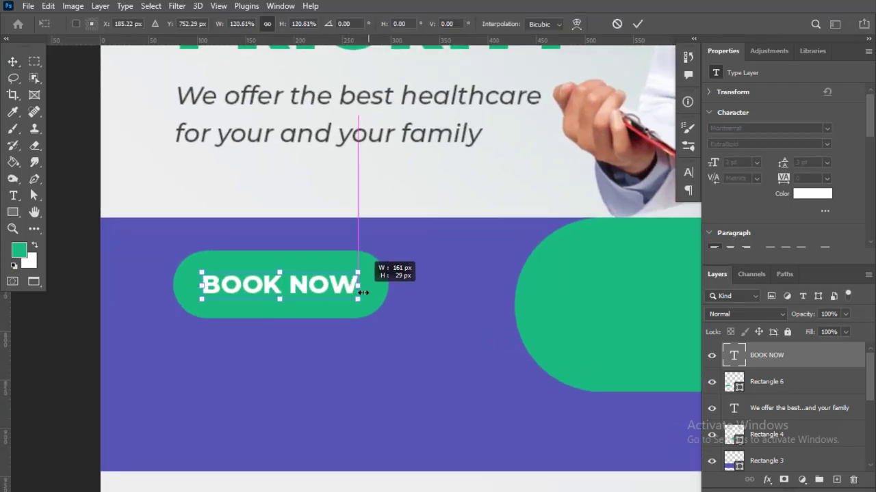
{"action": "key", "text": "Return"}
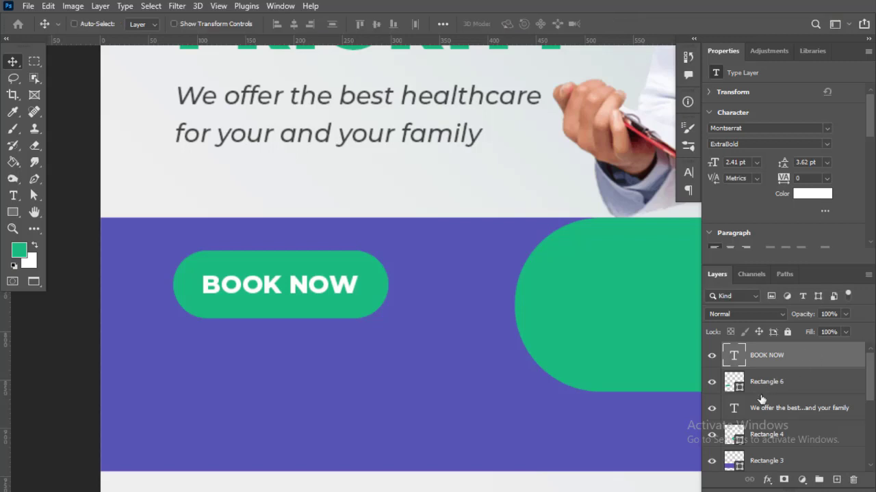
Move the BOOK NOW text and pill together to X 74.78, Y 715.34
{"action": "left_click", "coordinate": [761, 404], "text": "shift"}
{"action": "left_click", "coordinate": [772, 387], "text": "shift"}
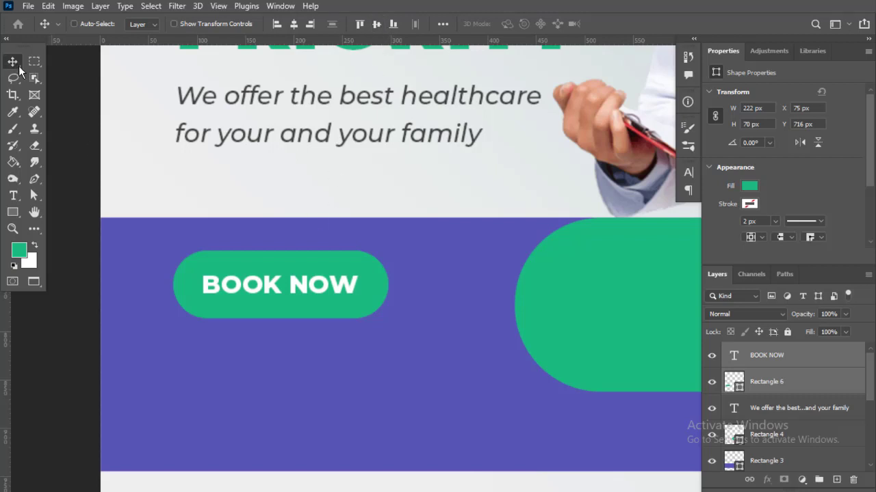
{"action": "key", "text": "ctrl+t"}
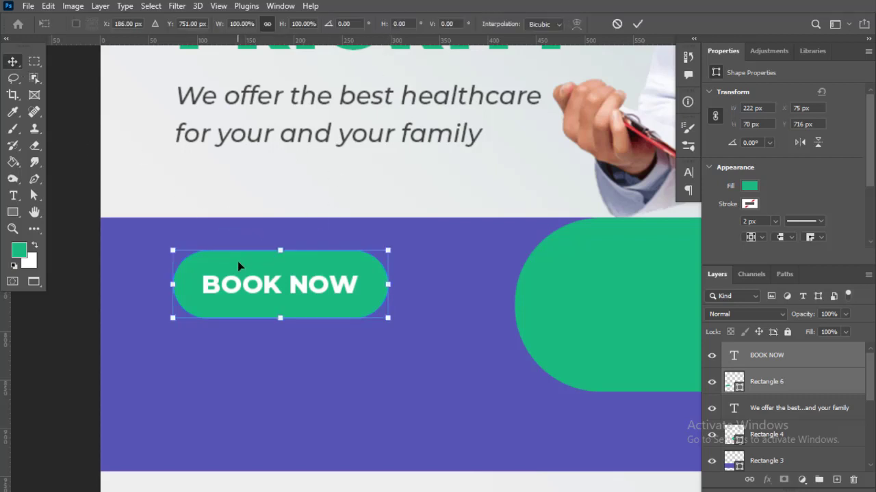
{"action": "mouse_move", "coordinate": [239, 264]}
{"action": "left_mouse_down"}
{"action": "mouse_move", "coordinate": [248, 287]}
{"action": "mouse_move", "coordinate": [243, 282]}
{"action": "left_mouse_up"}
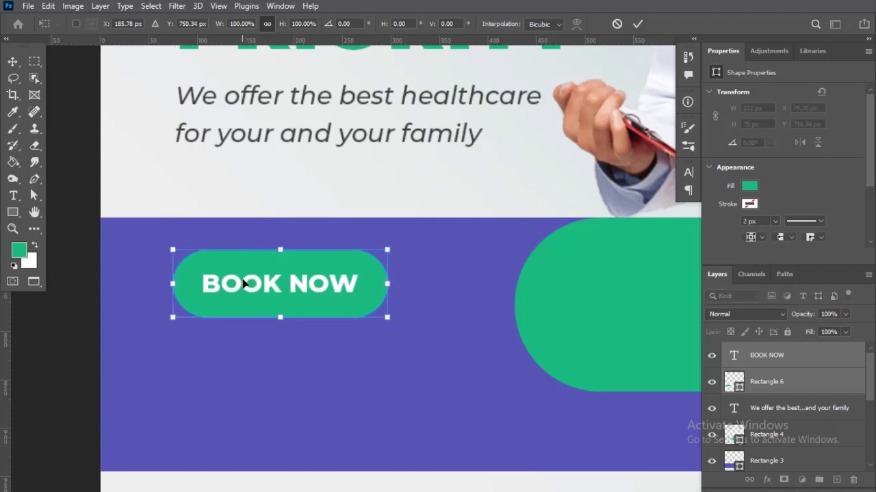
{"action": "key", "text": "Return"}
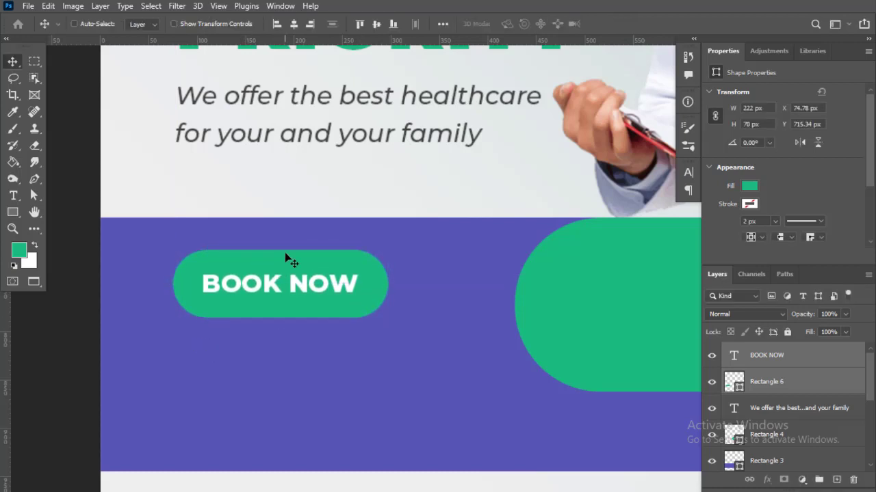
{"action": "left_click", "coordinate": [13, 196]}
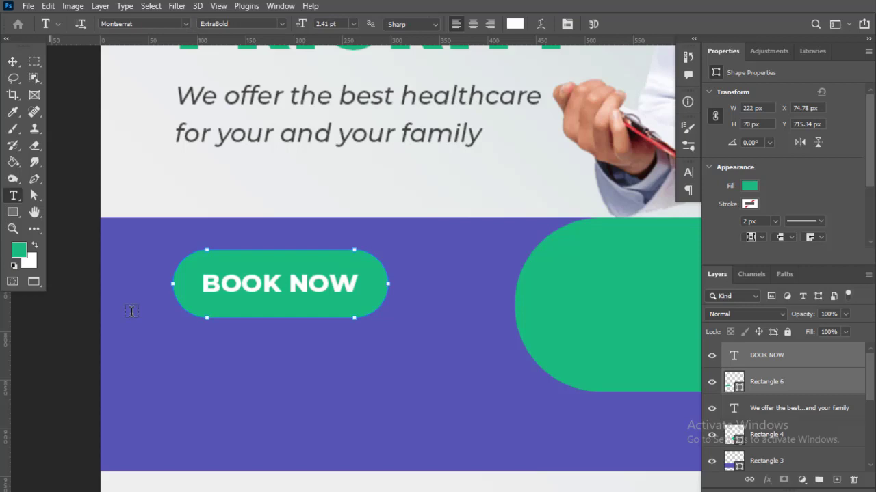
Type the line Visit Our Website For More below the button
{"action": "left_click", "coordinate": [187, 391]}
{"action": "type", "text": "WE"}
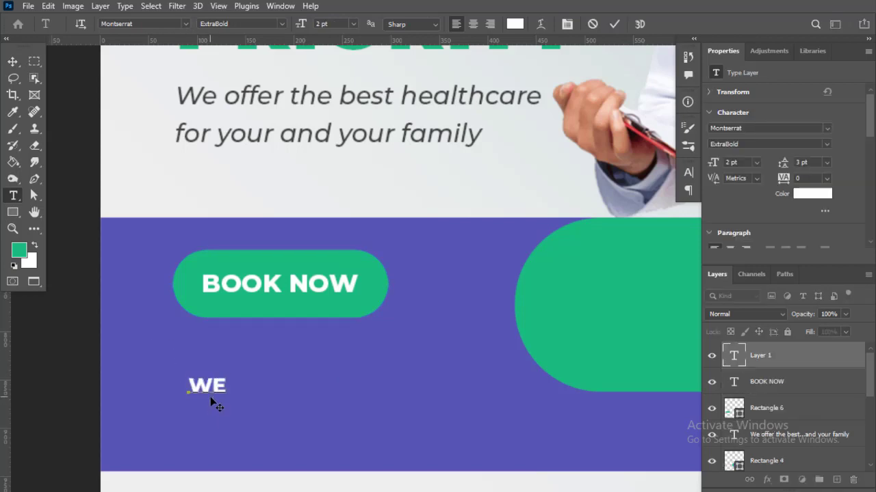
{"action": "key", "text": "BackSpace"}
{"action": "key", "text": "BackSpace"}
{"action": "type", "text": "W"}
{"action": "key", "text": "BackSpace"}
{"action": "type", "text": "V"}
{"action": "type", "text": " Our"}
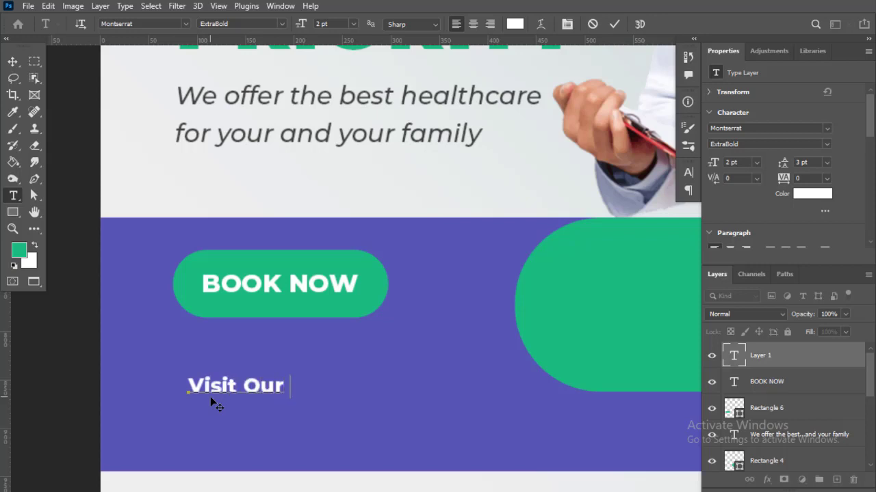
{"action": "type", "text": "W"}
{"action": "key", "text": "BackSpace"}
{"action": "type", "text": "e "}
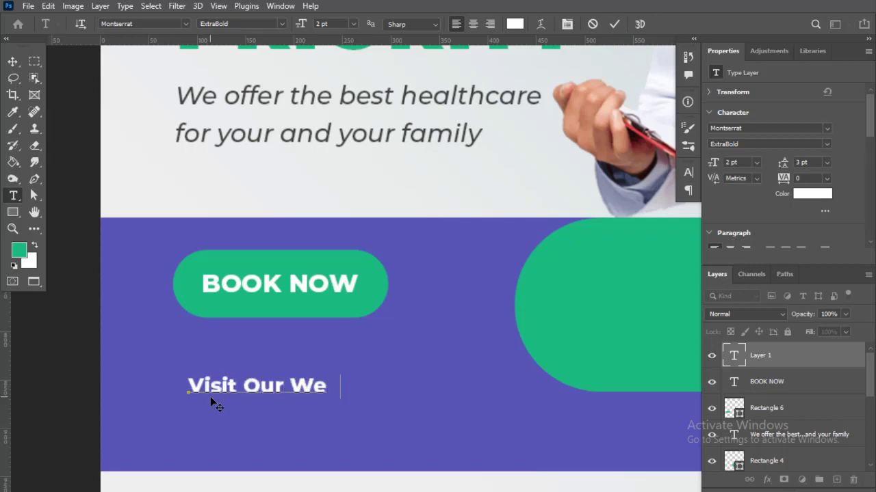
{"action": "type", "text": "su"}
{"action": "key", "text": "BackSpace"}
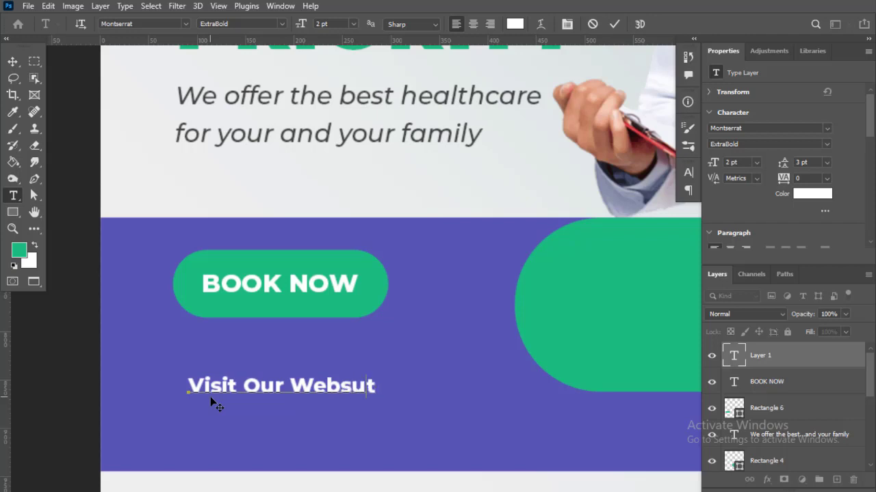
{"action": "key", "text": "BackSpace"}
{"action": "key", "text": "BackSpace"}
{"action": "key", "text": "BackSpace"}
{"action": "type", "text": "ite For"}
{"action": "type", "text": "More"}
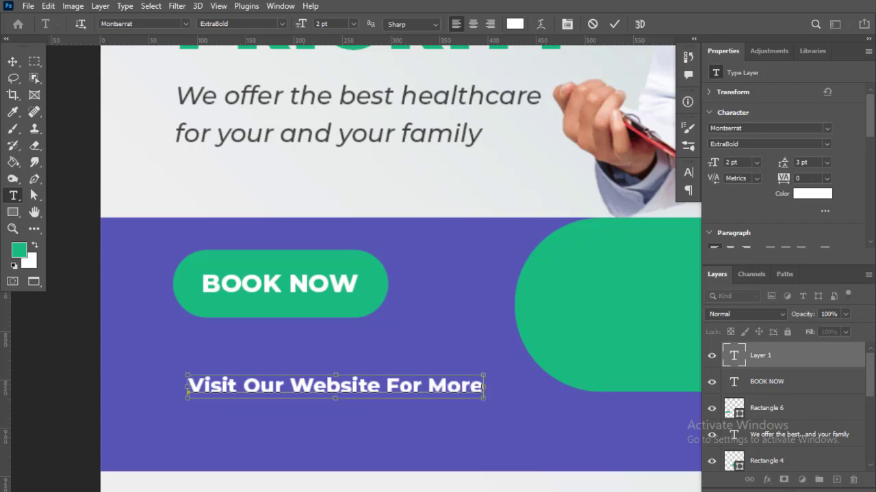
Set the website line to Montserrat SemiBold
{"action": "key", "text": "ctrl+a"}
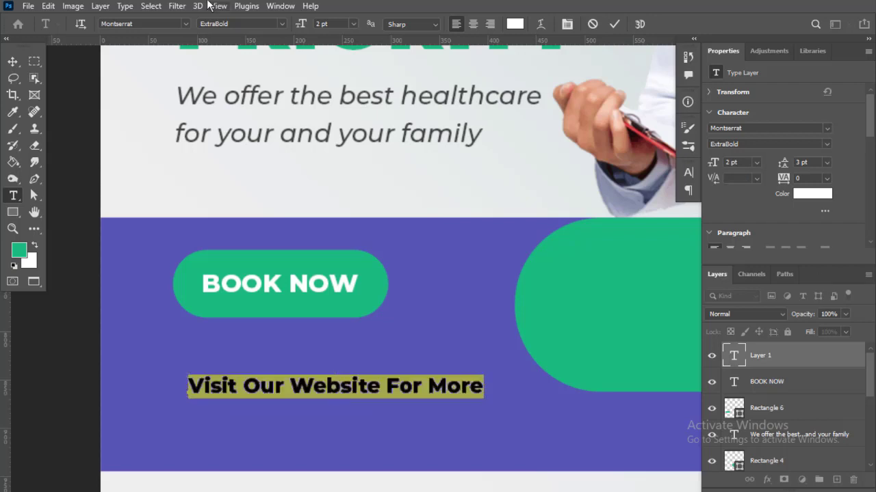
{"action": "left_click", "coordinate": [285, 22]}
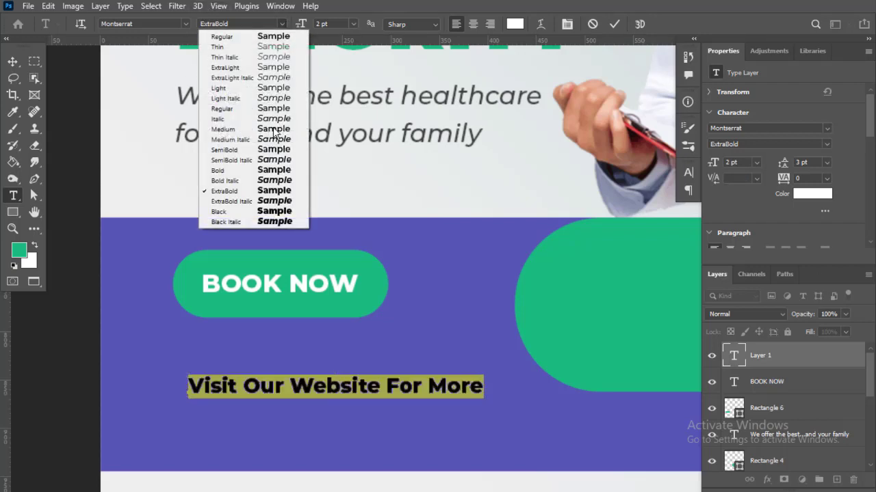
{"action": "left_click", "coordinate": [233, 149]}
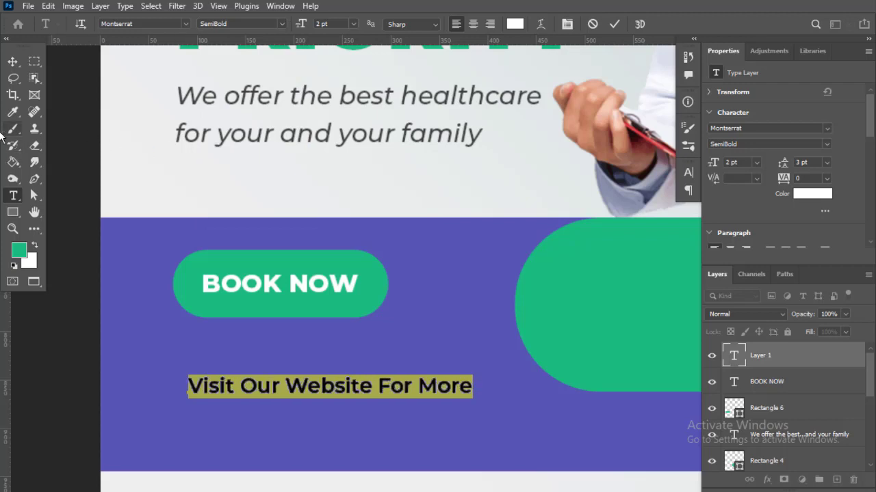
{"action": "left_click", "coordinate": [12, 61]}
Scale the website line to 103% and align it under BOOK NOW
{"action": "key", "text": "ctrl+t"}
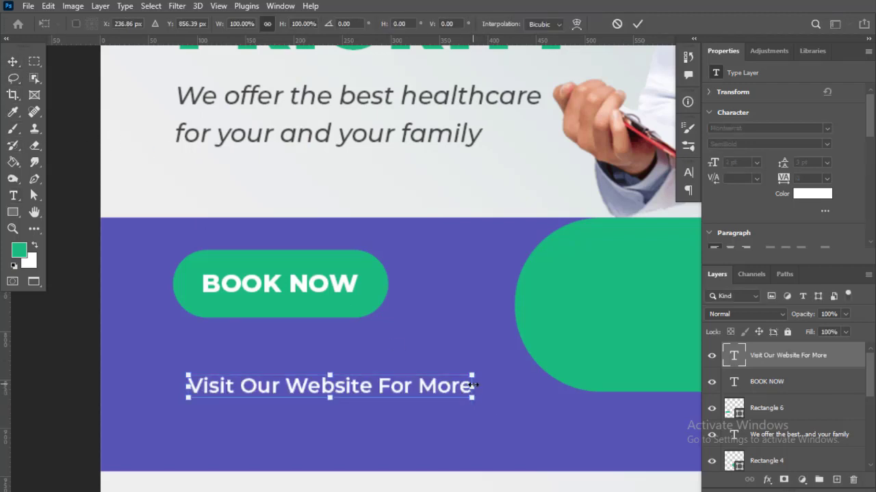
{"action": "left_click_drag", "start_coordinate": [472, 385], "coordinate": [482, 385]}
{"action": "left_click_drag", "start_coordinate": [333, 393], "coordinate": [319, 363]}
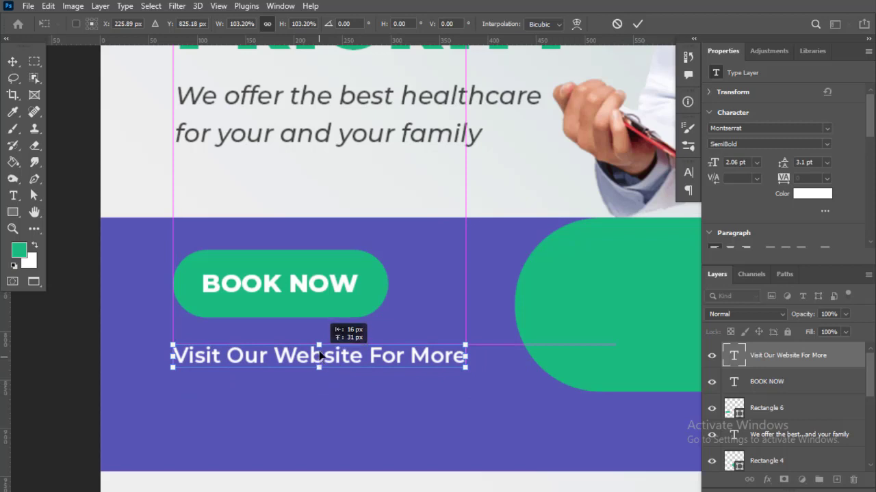
{"action": "key", "text": "Return"}
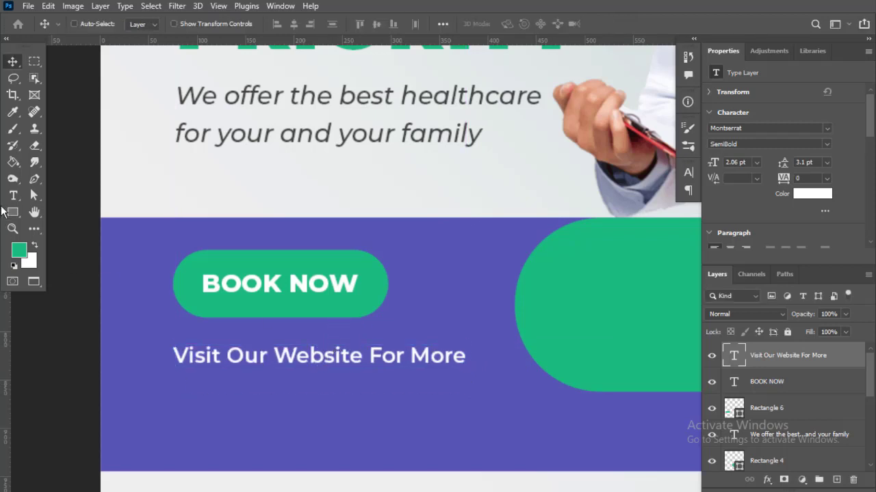
{"action": "left_click", "coordinate": [12, 197]}
{"action": "left_click", "coordinate": [226, 438]}
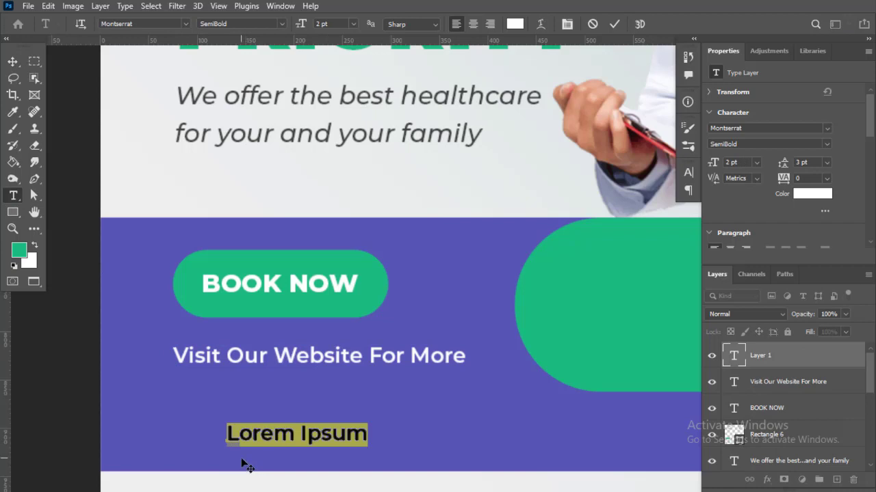
{"action": "type", "text": "www.gr"}
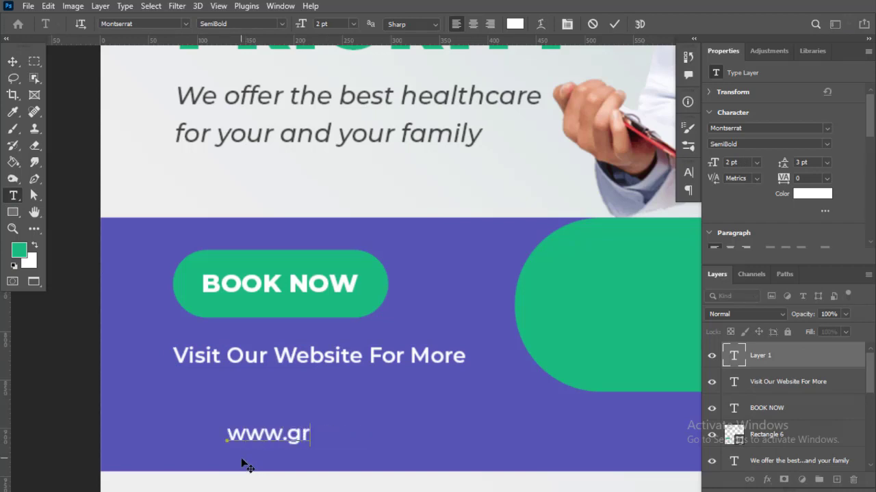
{"action": "type", "text": "aphics"}
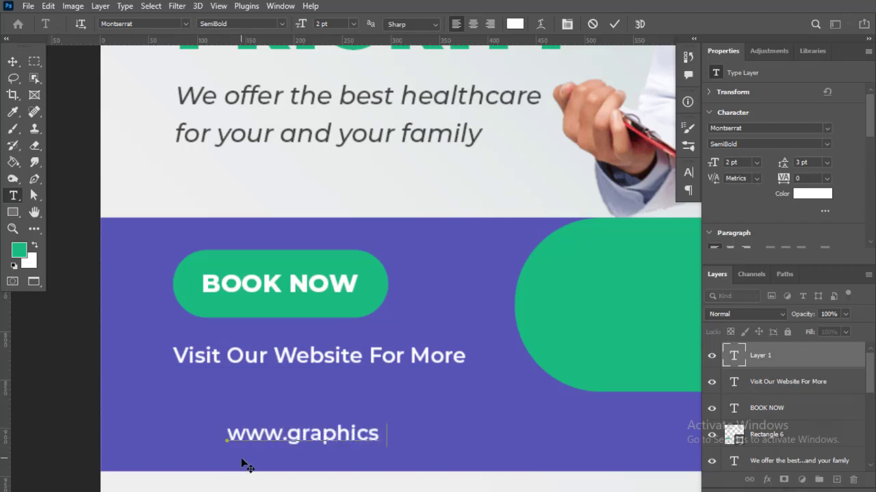
{"action": "type", "text": "family.co"}
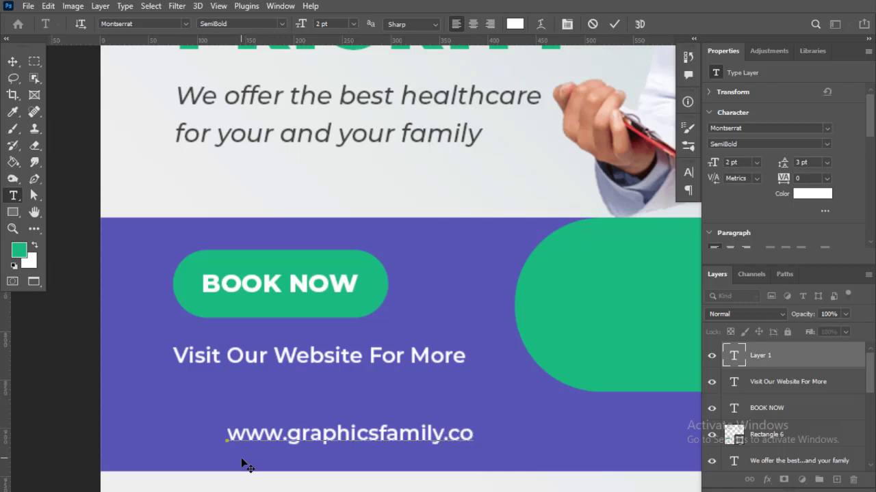
{"action": "type", "text": "m"}
{"action": "left_click", "coordinate": [12, 61]}
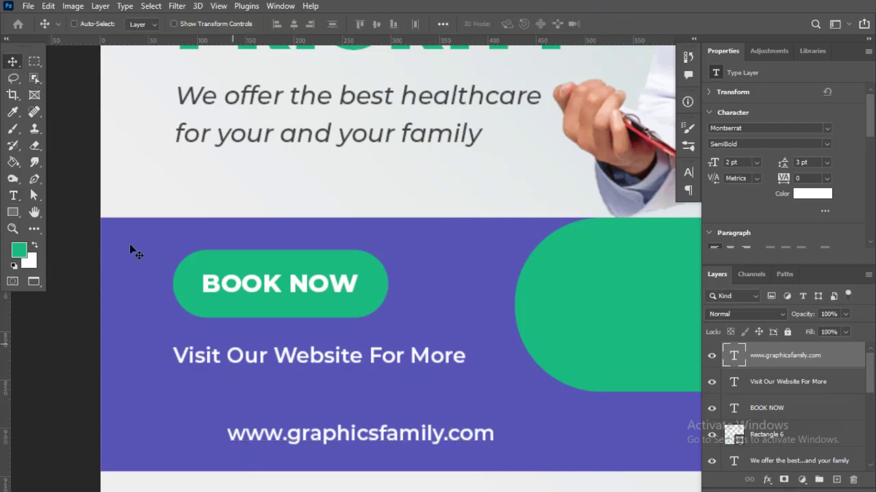
{"action": "left_click", "coordinate": [13, 196]}
{"action": "triple_click", "coordinate": [258, 433]}
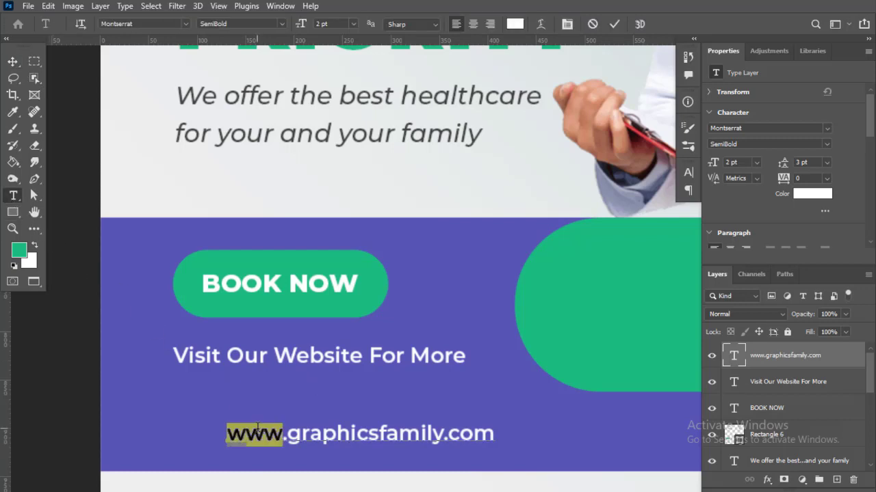
{"action": "left_click", "coordinate": [281, 23]}
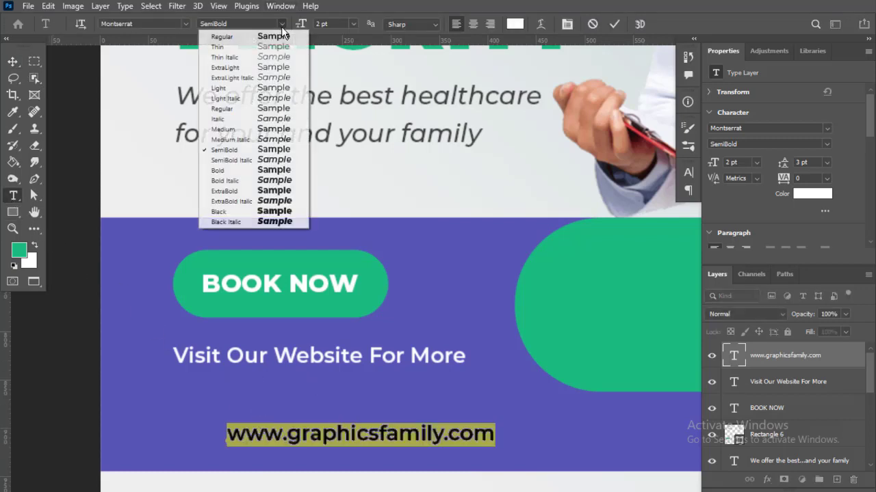
{"action": "left_click", "coordinate": [252, 129]}
Commit the Medium weight and move the web address directly under the Visit line
{"action": "left_click", "coordinate": [11, 63]}
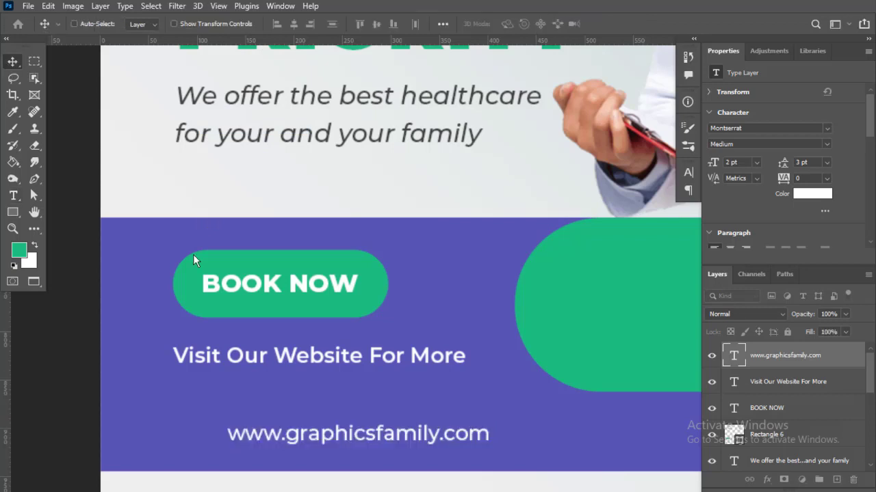
{"action": "left_click_drag", "start_coordinate": [350, 447], "coordinate": [294, 401]}
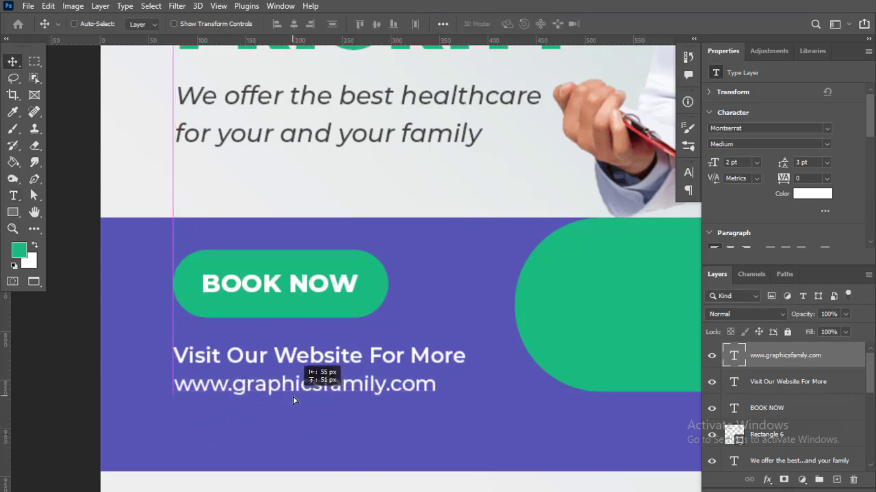
{"action": "scroll", "coordinate": [469, 385], "scroll_direction": "down", "scroll_amount": 1}
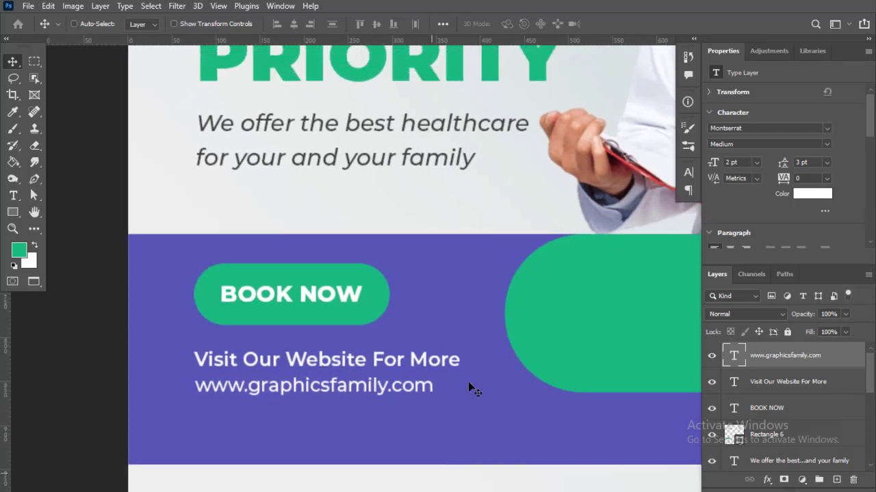
{"action": "scroll", "coordinate": [614, 371], "scroll_direction": "down", "scroll_amount": 3}
{"action": "scroll", "coordinate": [548, 369], "scroll_direction": "down", "scroll_amount": 2}
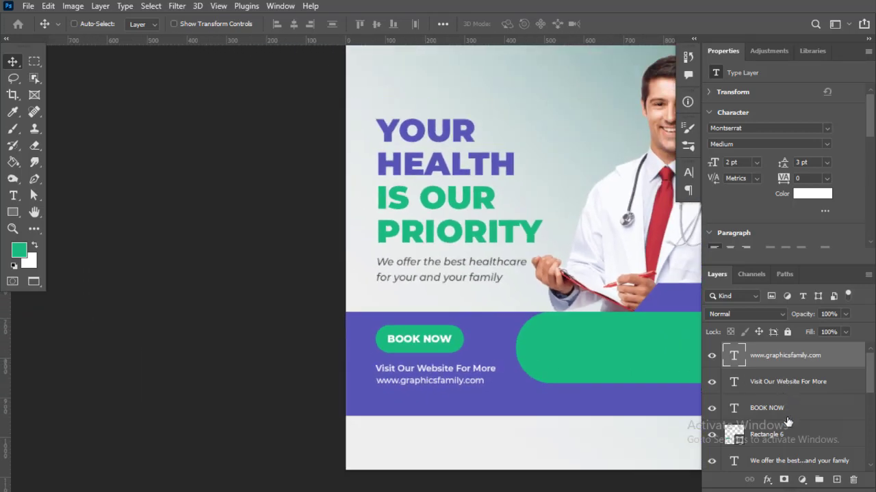
Shrink the BOOK NOW text and button shape to about 85%, lowering it slightly
{"action": "left_click", "coordinate": [766, 407]}
{"action": "left_click", "coordinate": [759, 435], "text": "shift"}
{"action": "scroll", "coordinate": [361, 358], "scroll_direction": "up", "scroll_amount": 2}
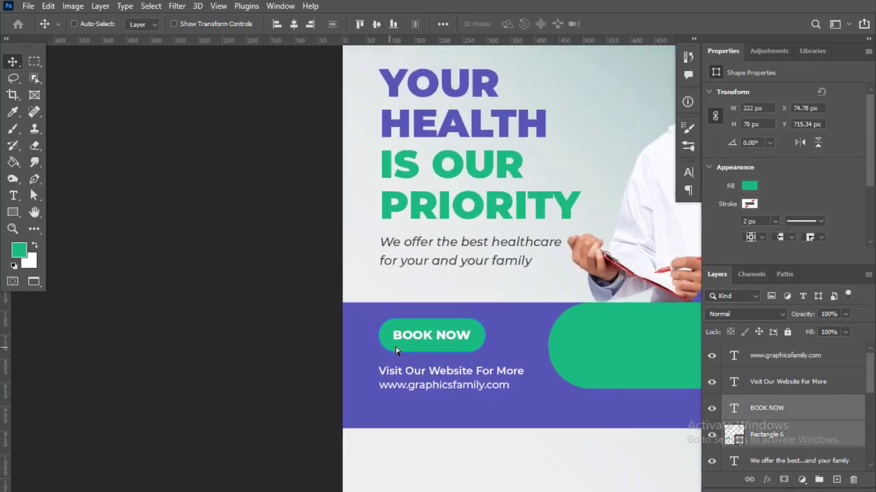
{"action": "key", "text": "ctrl+t"}
{"action": "left_click_drag", "start_coordinate": [414, 338], "coordinate": [416, 350]}
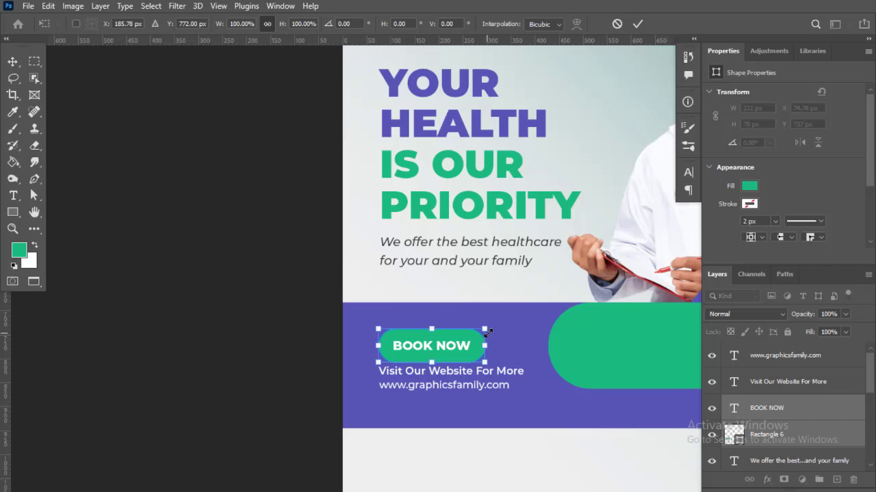
{"action": "left_click_drag", "start_coordinate": [482, 330], "coordinate": [445, 340]}
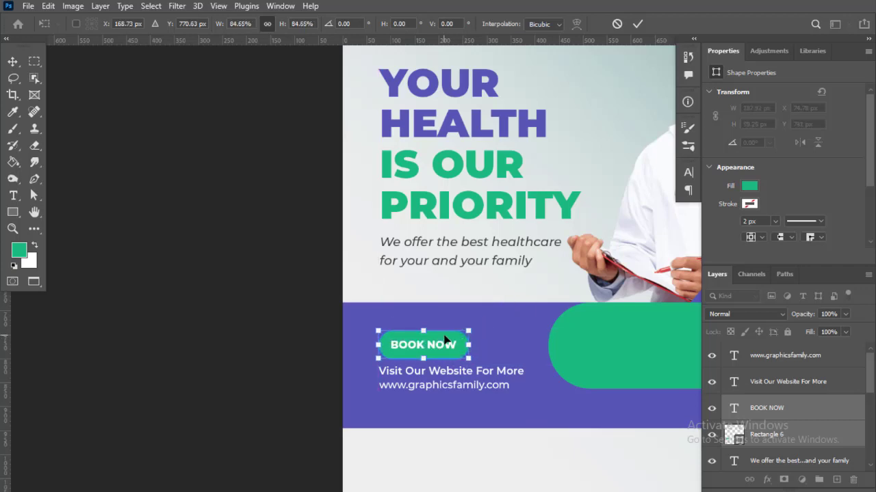
{"action": "key", "text": "Return"}
{"action": "key", "text": "ctrl+0"}
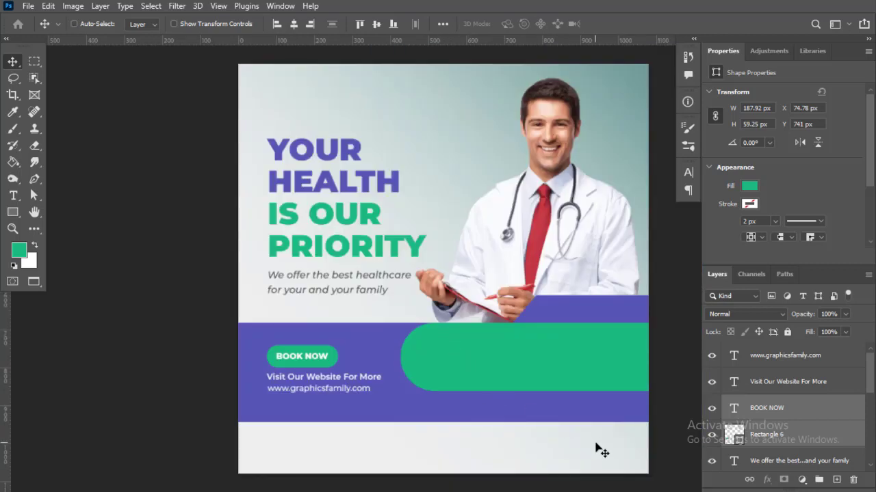
Select the BOOK NOW button with both website lines and nudge the block down
{"action": "left_click", "coordinate": [775, 355], "text": "ctrl"}
{"action": "left_click", "coordinate": [776, 381], "text": "ctrl"}
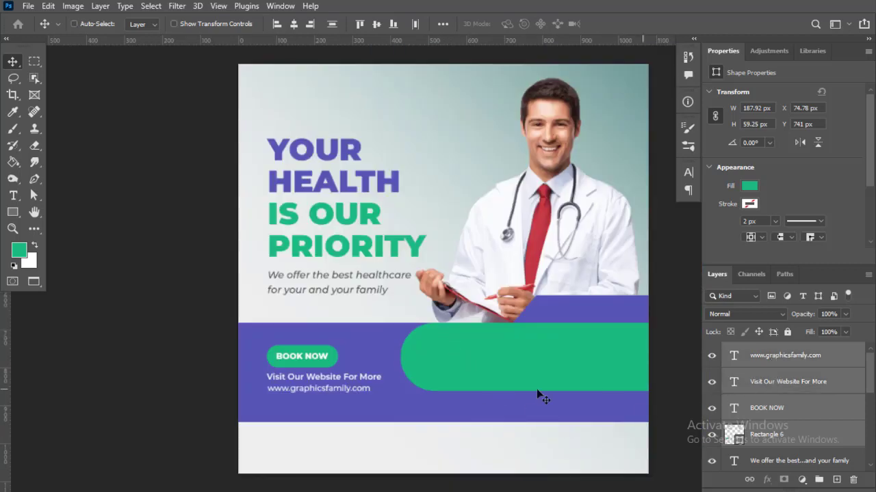
{"action": "key", "text": "ctrl+t"}
{"action": "key", "text": "shift+Down"}
{"action": "key", "text": "shift+Down"}
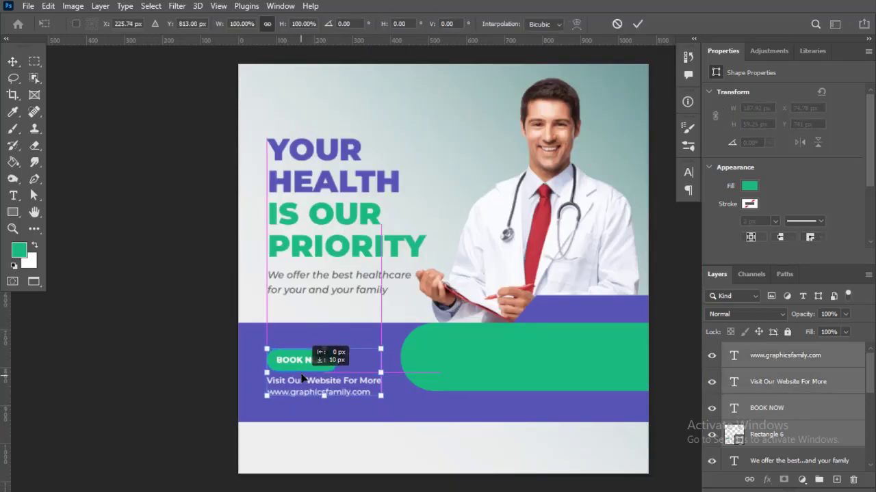
{"action": "key", "text": "shift+Down"}
{"action": "key", "text": "shift+Up"}
{"action": "key", "text": "shift+Up"}
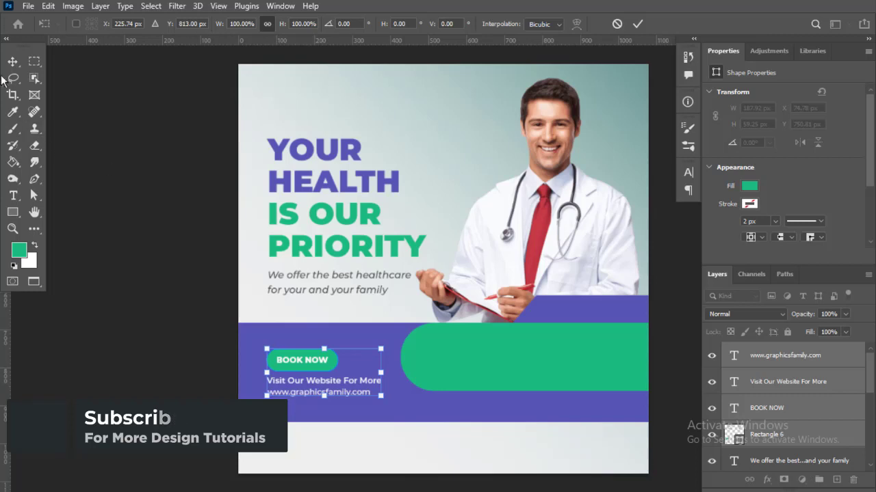
{"action": "key", "text": "Return"}
Group them as Group 1, center it, and enlarge it to about 112% on the purple band
{"action": "left_click", "coordinate": [819, 480]}
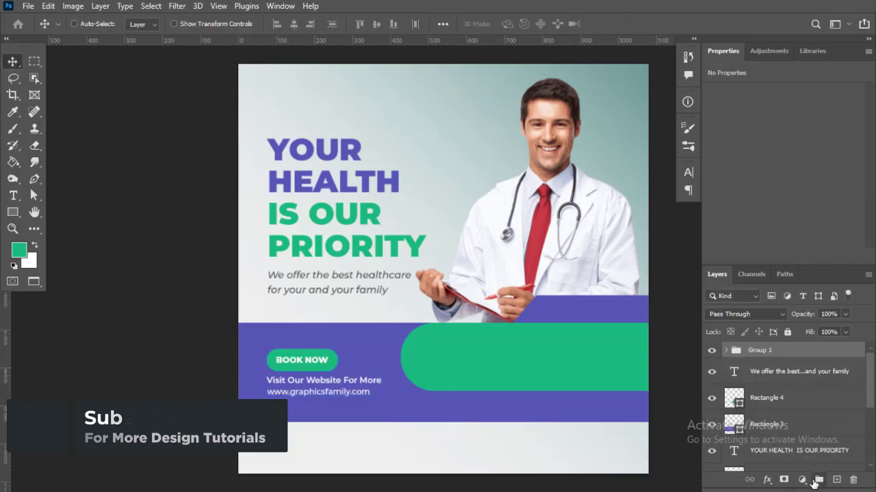
{"action": "left_click", "coordinate": [376, 24]}
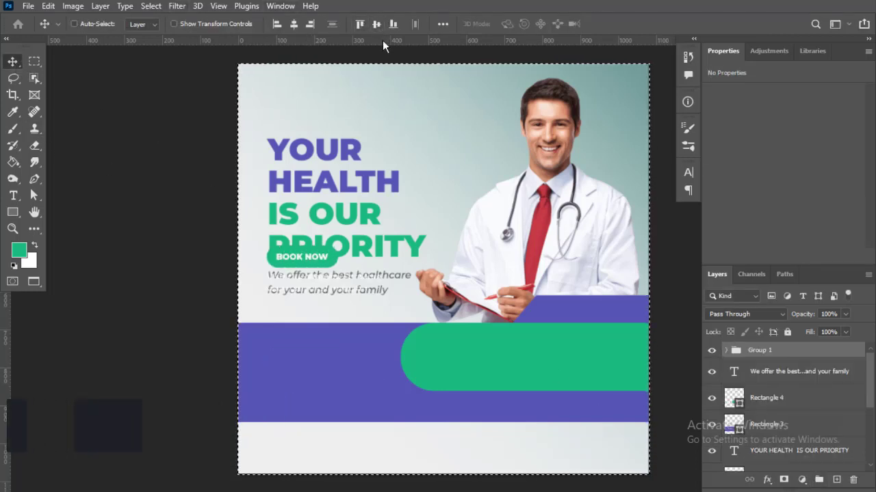
{"action": "key", "text": "ctrl+t"}
{"action": "left_click_drag", "start_coordinate": [317, 285], "coordinate": [323, 373]}
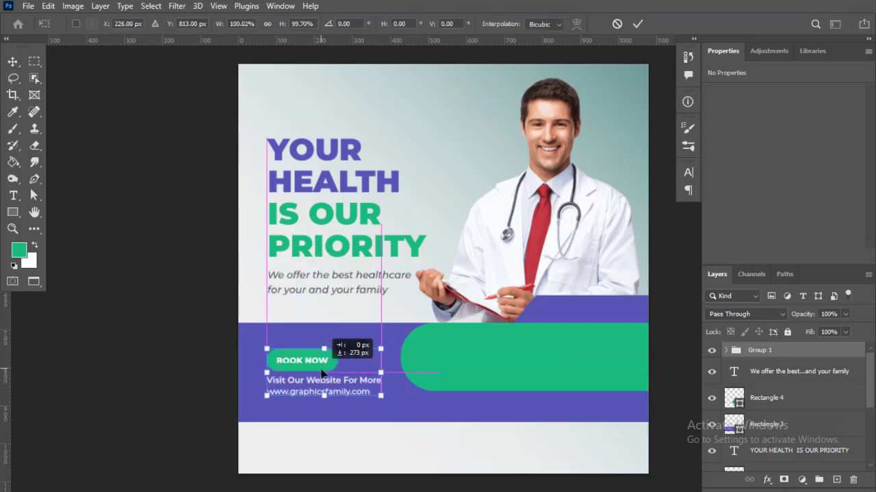
{"action": "scroll", "coordinate": [322, 373], "scroll_direction": "up", "scroll_amount": 3}
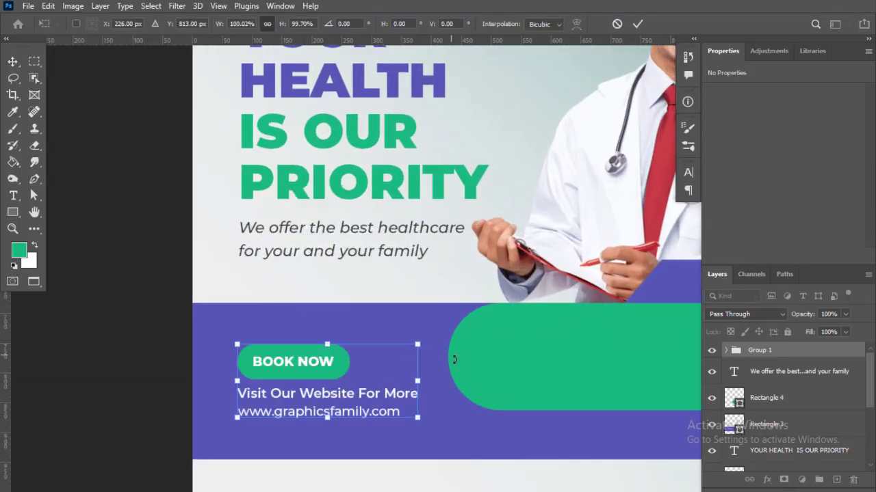
{"action": "left_click_drag", "start_coordinate": [420, 387], "coordinate": [444, 388]}
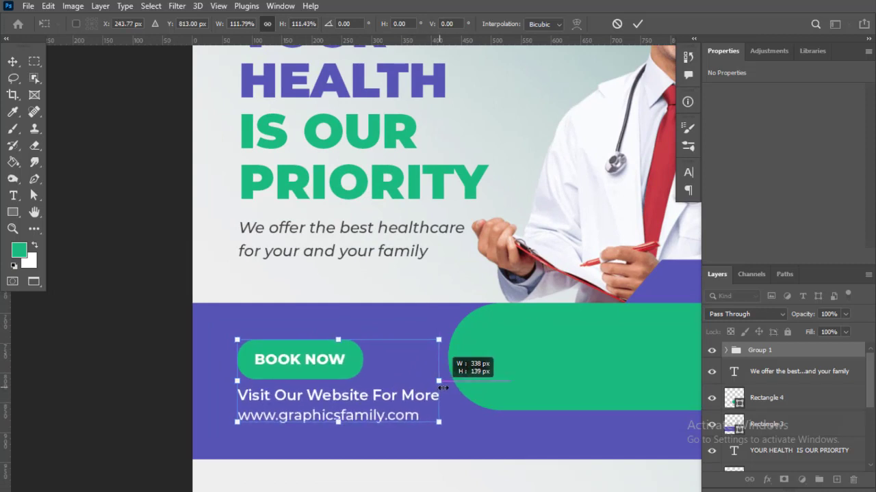
{"action": "key", "text": "Return"}
{"action": "key", "text": "ctrl+0"}
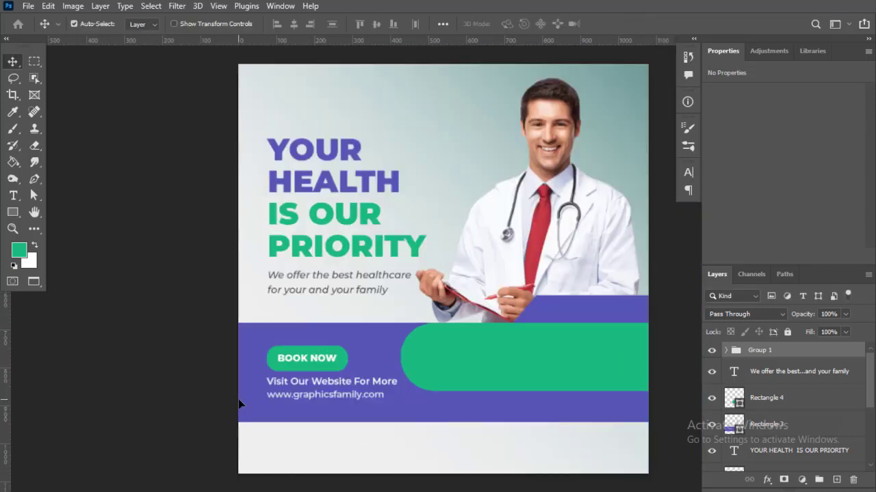
{"action": "scroll", "coordinate": [355, 342], "scroll_direction": "up", "scroll_amount": 1}
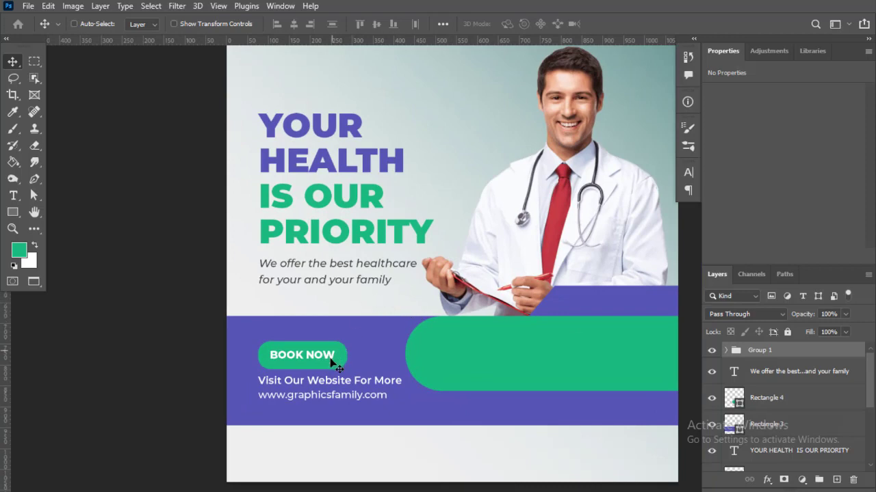
{"action": "scroll", "coordinate": [331, 368], "scroll_direction": "up", "scroll_amount": 2}
{"action": "scroll", "coordinate": [332, 368], "scroll_direction": "up", "scroll_amount": 3}
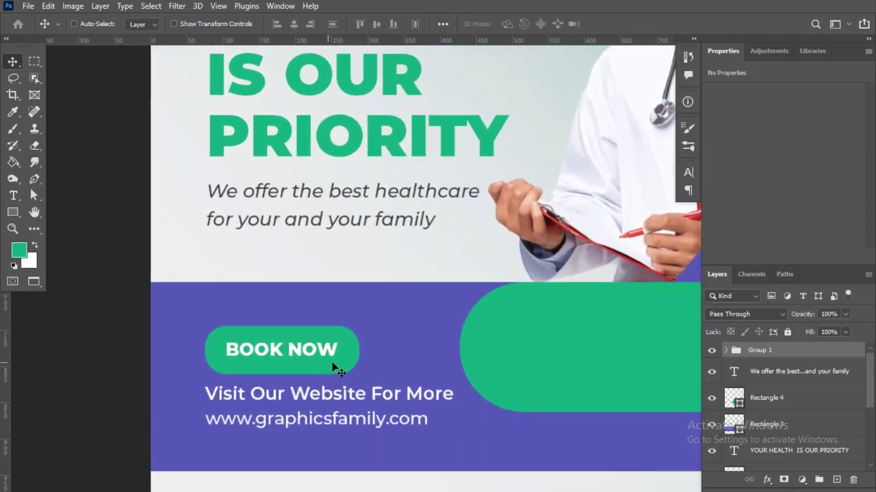
{"action": "left_click", "coordinate": [726, 351]}
{"action": "left_click", "coordinate": [785, 448]}
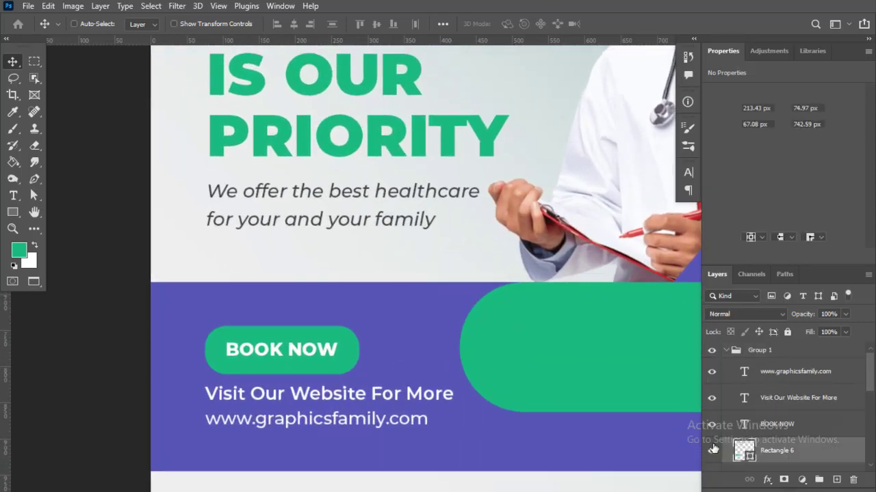
{"action": "scroll", "coordinate": [123, 353], "scroll_direction": "up", "scroll_amount": 1}
{"action": "scroll", "coordinate": [123, 353], "scroll_direction": "up", "scroll_amount": 2}
{"action": "scroll", "coordinate": [235, 352], "scroll_direction": "up", "scroll_amount": 2}
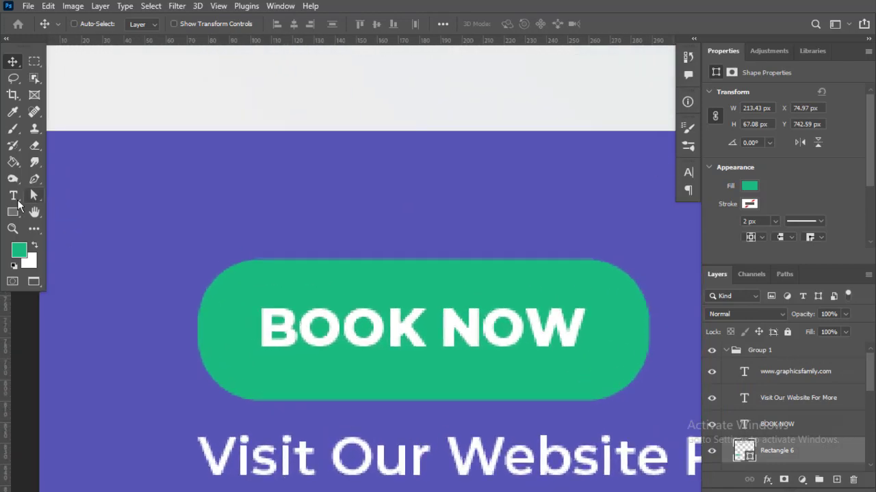
{"action": "key", "text": "u"}
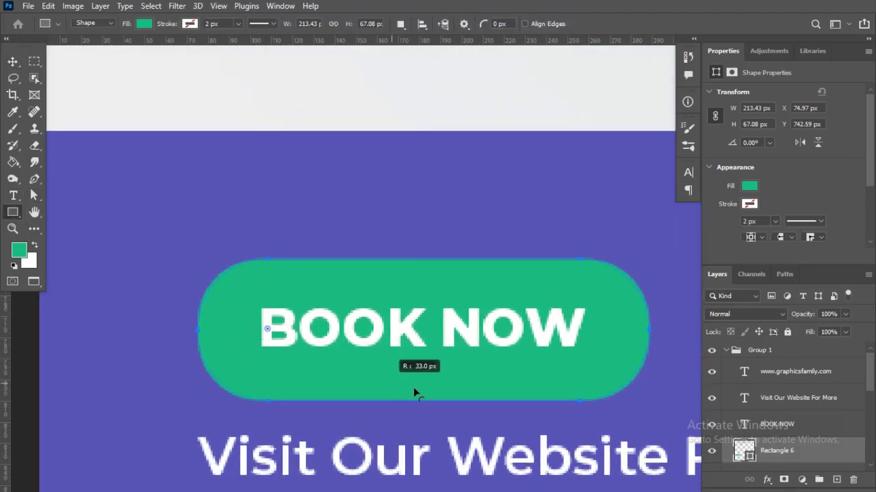
{"action": "left_click", "coordinate": [12, 61]}
{"action": "key", "text": "ctrl+0"}
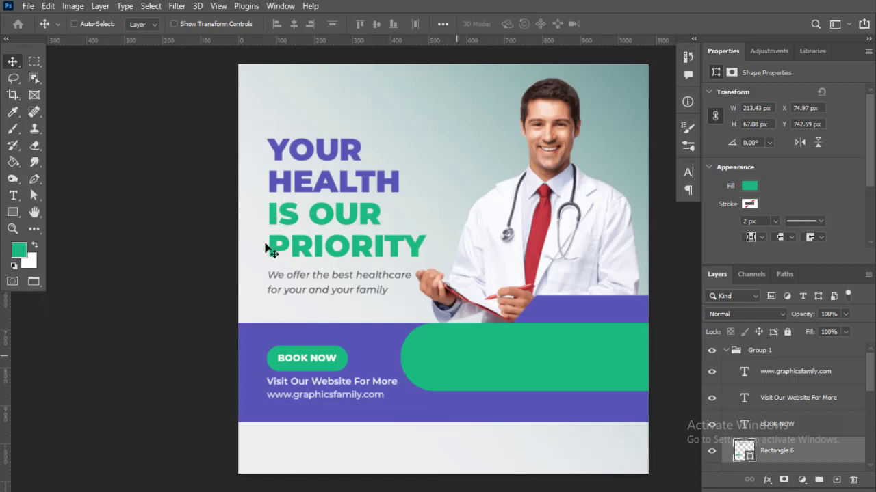
{"action": "left_click_drag", "start_coordinate": [469, 362], "coordinate": [675, 385]}
Undo the stray button move and slide the large green banner (Rectangle 4) right
{"action": "key", "text": "ctrl+z"}
{"action": "key", "text": "ctrl+z"}
{"action": "scroll", "coordinate": [874, 353], "scroll_direction": "down", "scroll_amount": 5}
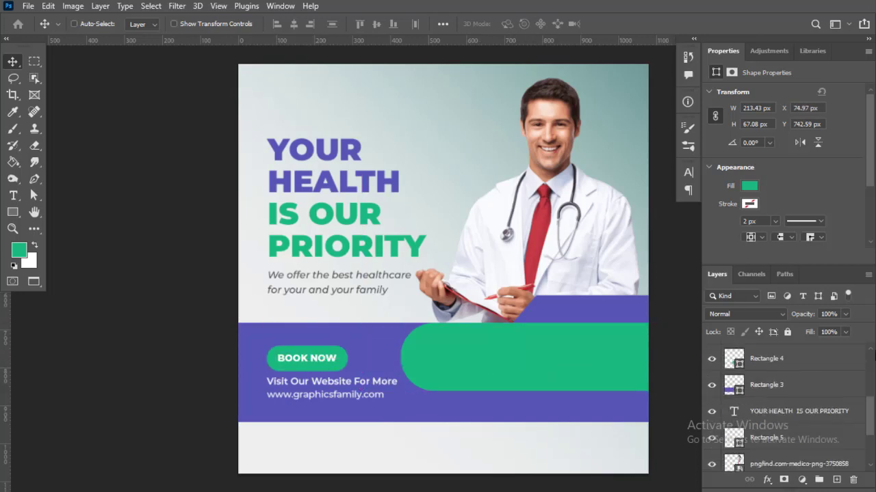
{"action": "key", "text": "ctrl+minus"}
{"action": "scroll", "coordinate": [771, 406], "scroll_direction": "down", "scroll_amount": 3}
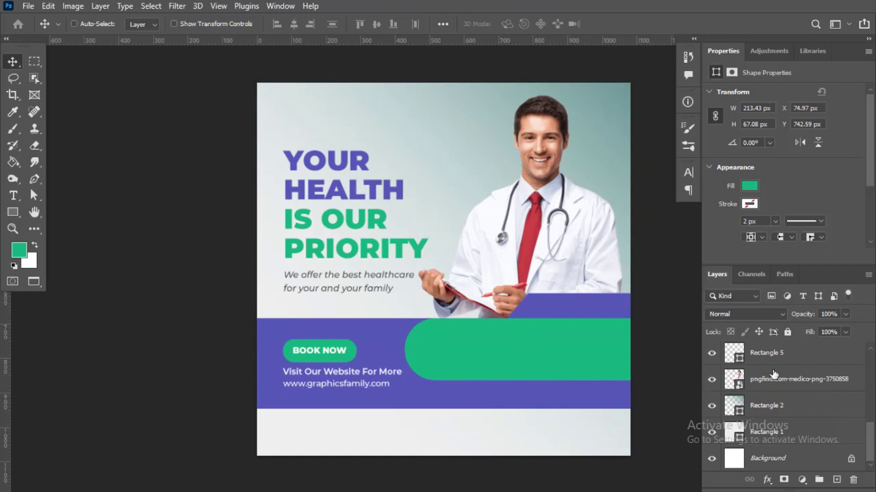
{"action": "scroll", "coordinate": [773, 373], "scroll_direction": "up", "scroll_amount": 1}
{"action": "scroll", "coordinate": [773, 374], "scroll_direction": "up", "scroll_amount": 1}
{"action": "scroll", "coordinate": [773, 373], "scroll_direction": "up", "scroll_amount": 1}
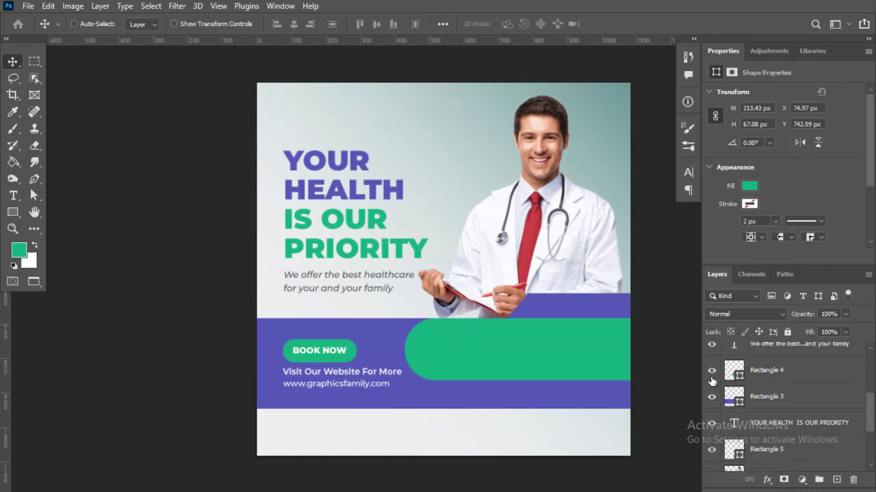
{"action": "left_click", "coordinate": [790, 375]}
{"action": "left_click_drag", "start_coordinate": [438, 356], "coordinate": [469, 356]}
Enlarge Group 1, the BOOK NOW button with its website text, to 114%
{"action": "scroll", "coordinate": [786, 397], "scroll_direction": "down", "scroll_amount": 3}
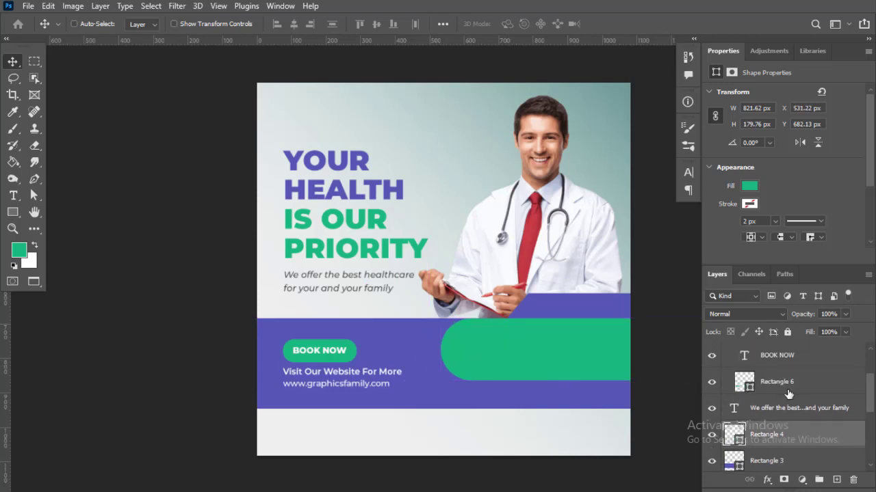
{"action": "scroll", "coordinate": [787, 397], "scroll_direction": "down", "scroll_amount": 2}
{"action": "left_click", "coordinate": [726, 350]}
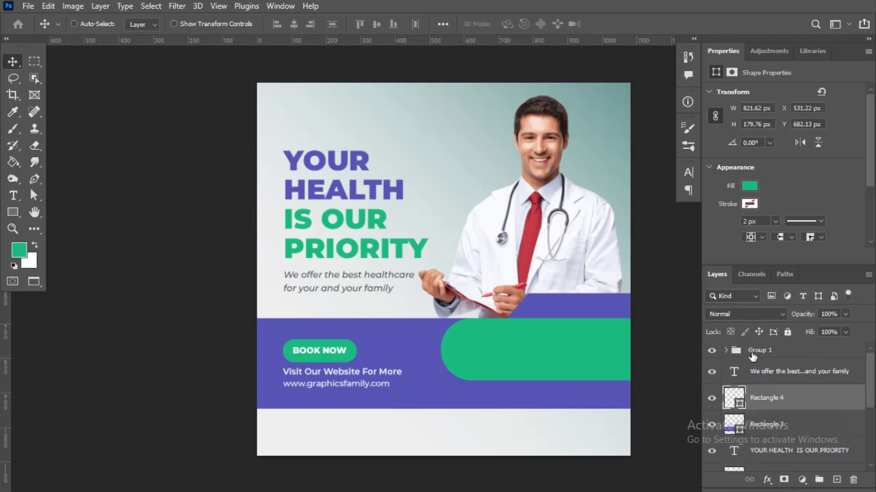
{"action": "left_click", "coordinate": [752, 350]}
{"action": "key", "text": "ctrl+t"}
{"action": "left_click_drag", "start_coordinate": [401, 364], "coordinate": [423, 368]}
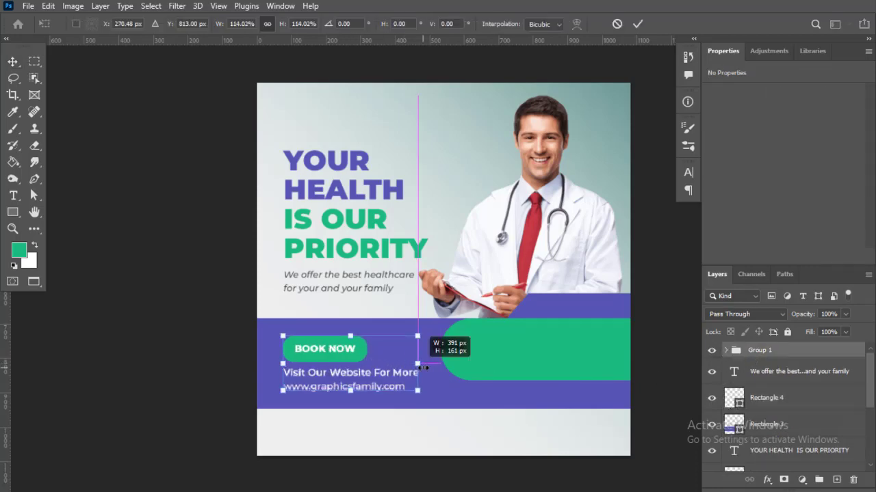
{"action": "key", "text": "Return"}
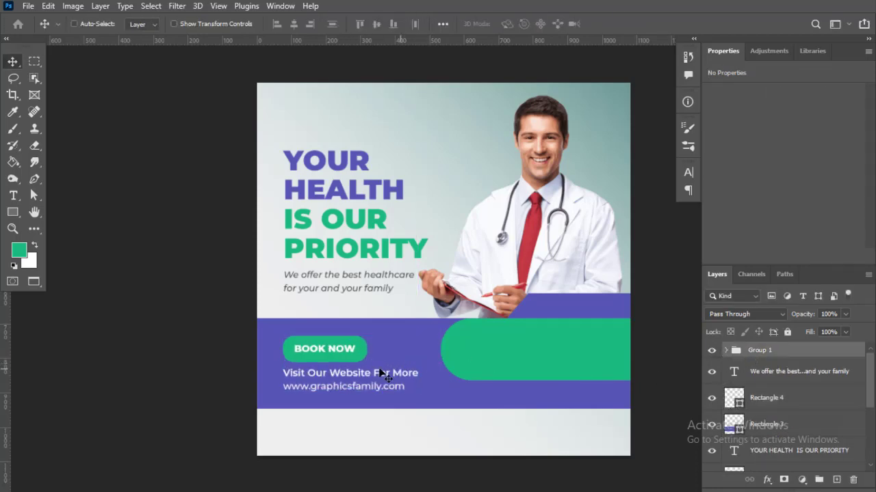
{"action": "scroll", "coordinate": [383, 370], "scroll_direction": "up", "scroll_amount": 1, "text": "alt"}
{"action": "scroll", "coordinate": [317, 363], "scroll_direction": "up", "scroll_amount": 1, "text": "alt"}
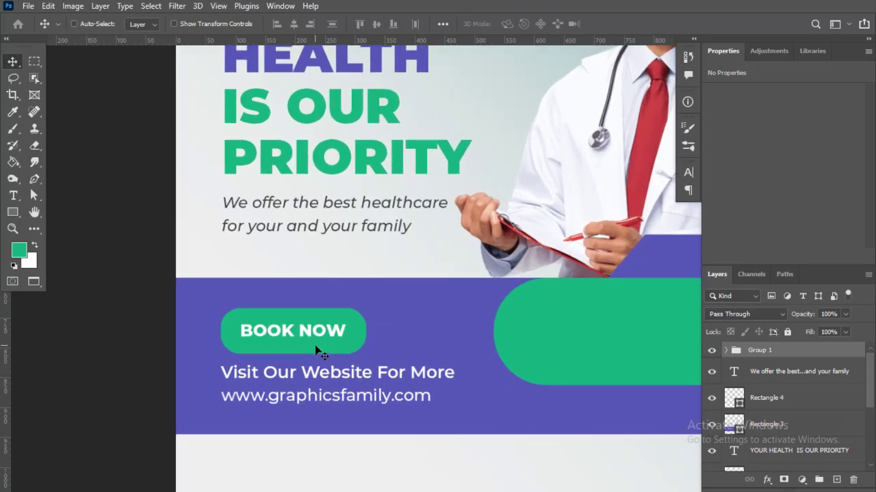
Inspect the resized BOOK NOW pill shape (243.35×76.48 px) with the Rectangle tool
{"action": "left_click", "coordinate": [727, 350]}
{"action": "scroll", "coordinate": [765, 388], "scroll_direction": "down", "scroll_amount": 1}
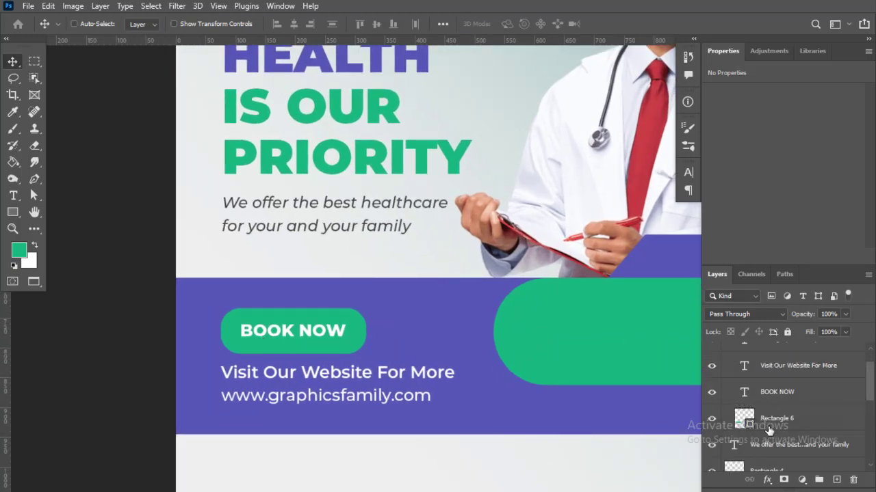
{"action": "left_click", "coordinate": [744, 418]}
{"action": "key", "text": "u"}
{"action": "scroll", "coordinate": [225, 335], "scroll_direction": "up", "scroll_amount": 2, "text": "alt"}
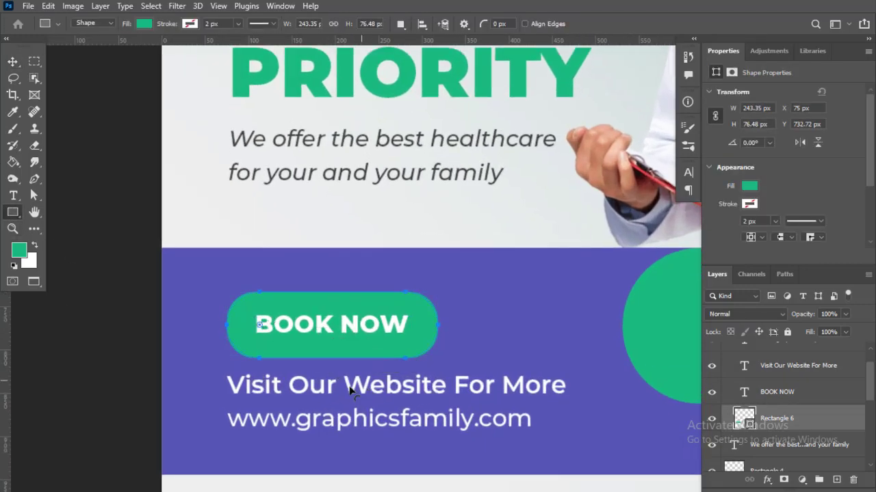
{"action": "left_click", "coordinate": [13, 62]}
{"action": "key", "text": "ctrl+0"}
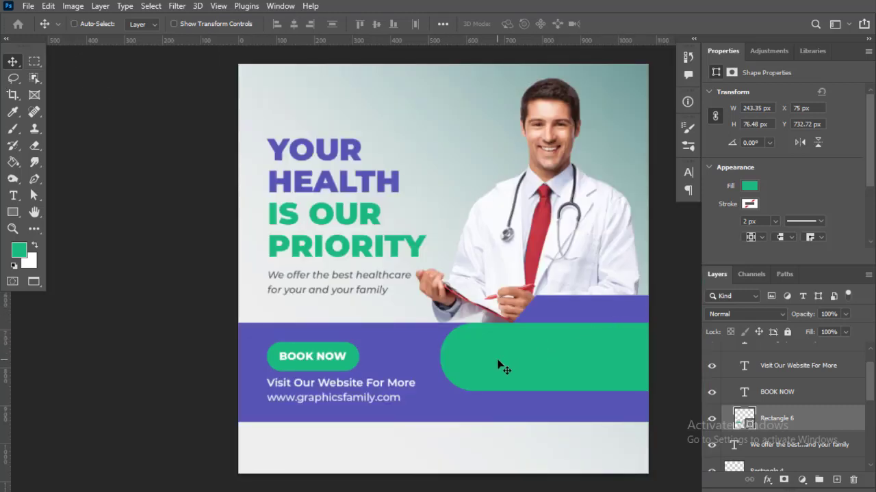
{"action": "key", "text": "ctrl+plus"}
Scale the placed WhatsApp icon onto the green banner and move its layer to the top
{"action": "scroll", "coordinate": [424, 364], "scroll_direction": "down", "scroll_amount": 3}
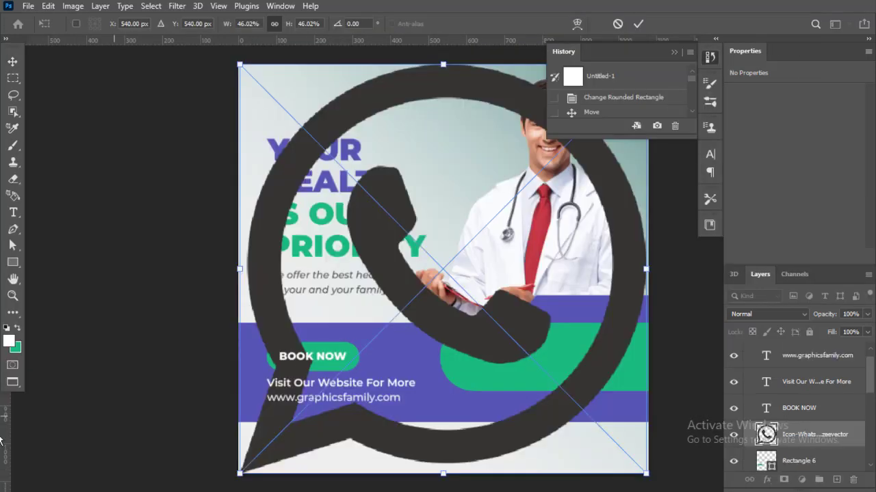
{"action": "mouse_move", "coordinate": [236, 270]}
{"action": "left_mouse_down"}
{"action": "mouse_move", "coordinate": [446, 291]}
{"action": "mouse_move", "coordinate": [618, 385]}
{"action": "mouse_move", "coordinate": [630, 364]}
{"action": "left_mouse_up"}
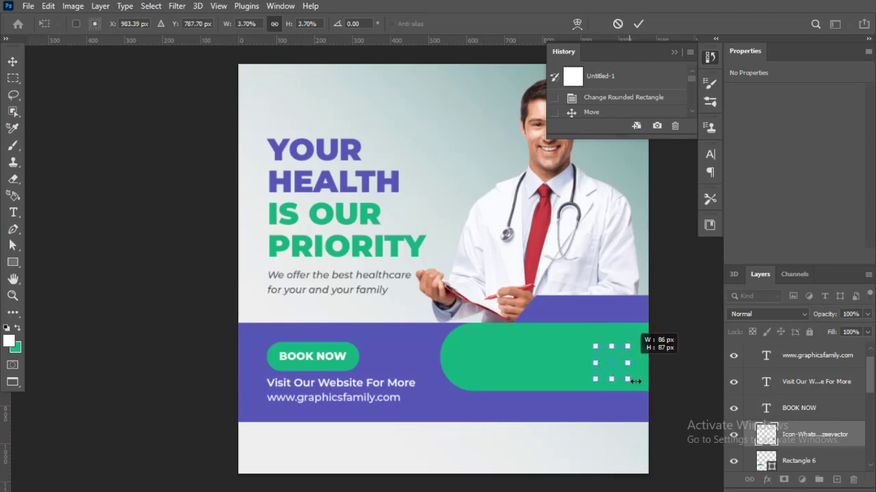
{"action": "key", "text": "Return"}
{"action": "scroll", "coordinate": [617, 370], "scroll_direction": "up", "scroll_amount": 2}
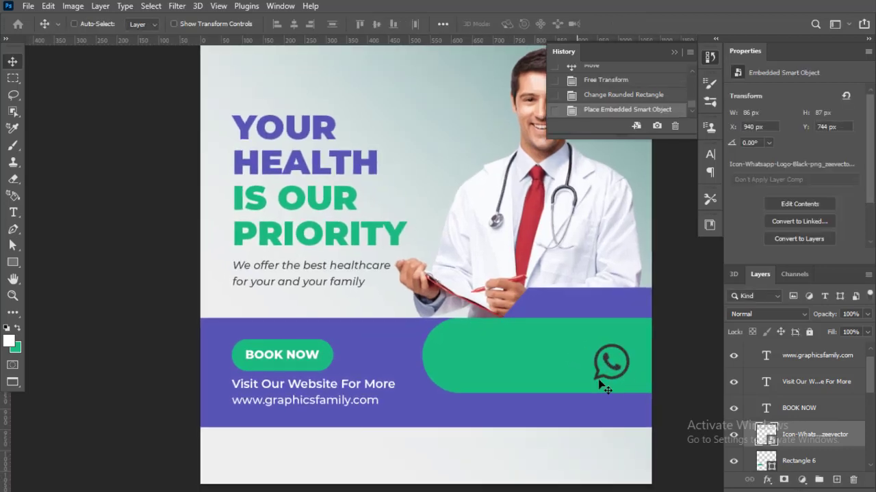
{"action": "left_click_drag", "start_coordinate": [829, 433], "coordinate": [834, 349]}
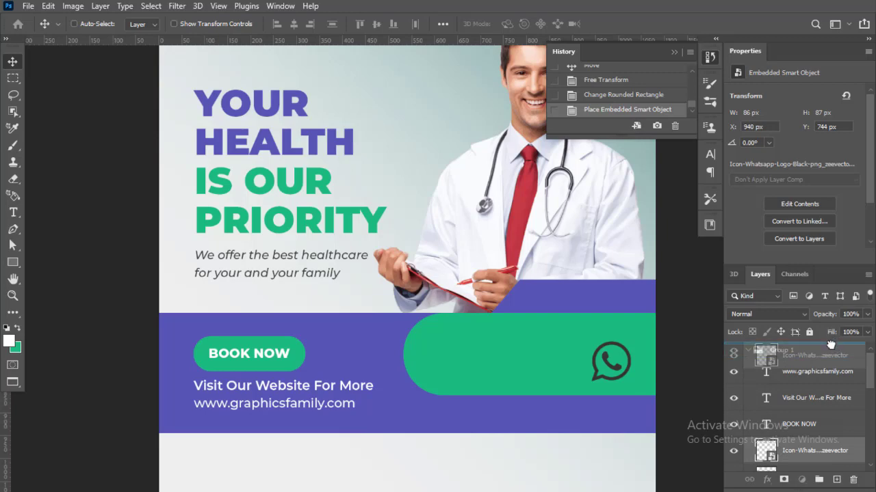
{"action": "left_click_drag", "start_coordinate": [835, 346], "coordinate": [834, 350]}
Give the WhatsApp icon a white Color Overlay and nudge it into position
{"action": "right_click", "coordinate": [818, 355]}
{"action": "left_click", "coordinate": [681, 18]}
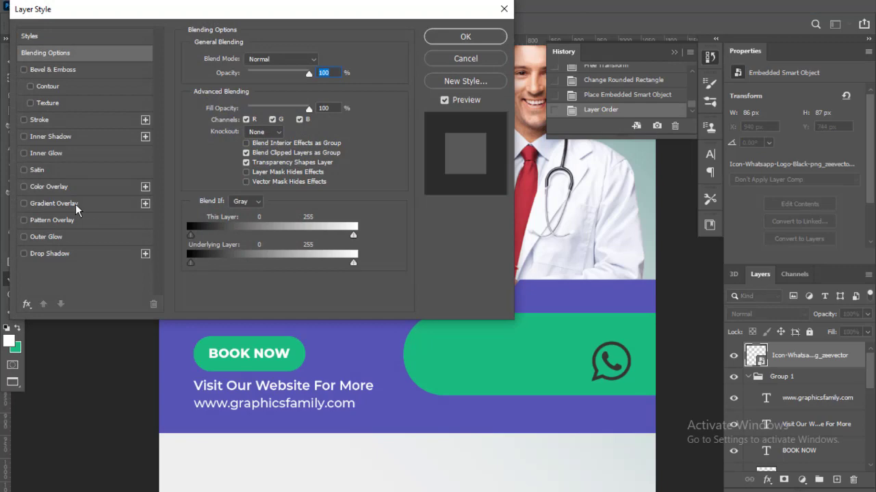
{"action": "left_click", "coordinate": [48, 186]}
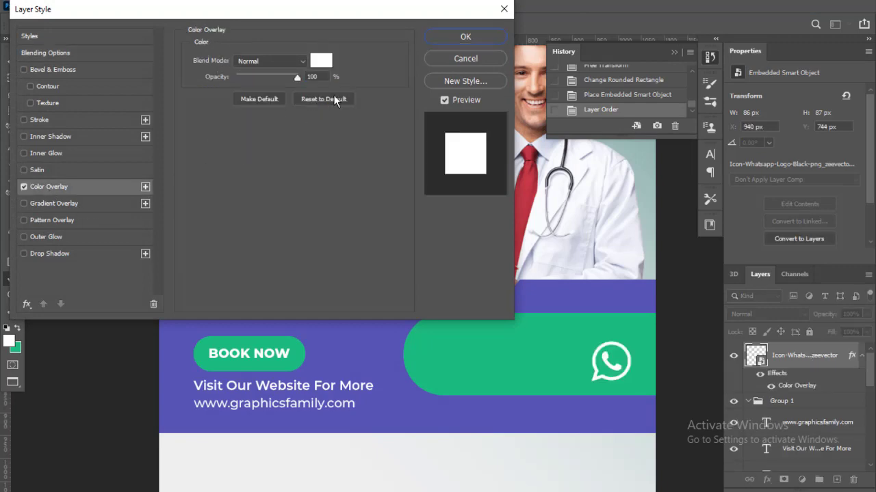
{"action": "left_click", "coordinate": [465, 36]}
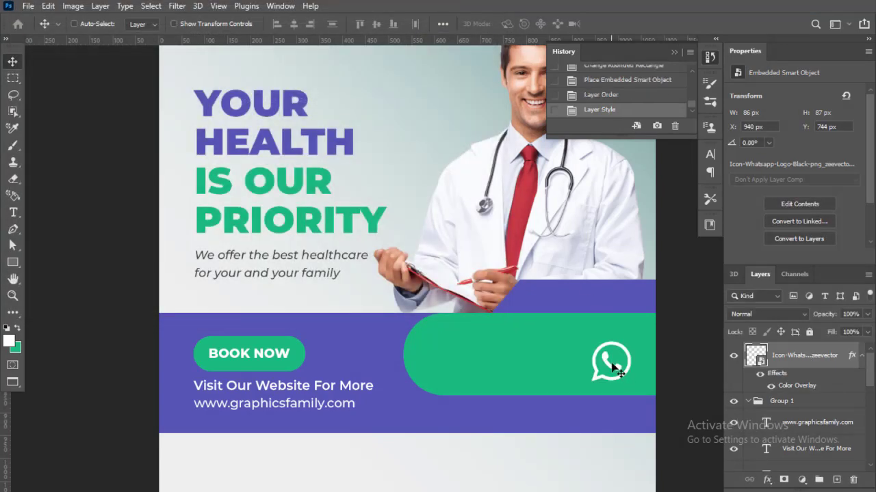
{"action": "left_click_drag", "start_coordinate": [614, 368], "coordinate": [624, 366]}
{"action": "scroll", "coordinate": [567, 387], "scroll_direction": "up", "scroll_amount": 1}
Type white 'Make an Appointment' on the green banner in Montserrat SemiBold
{"action": "left_click", "coordinate": [14, 214]}
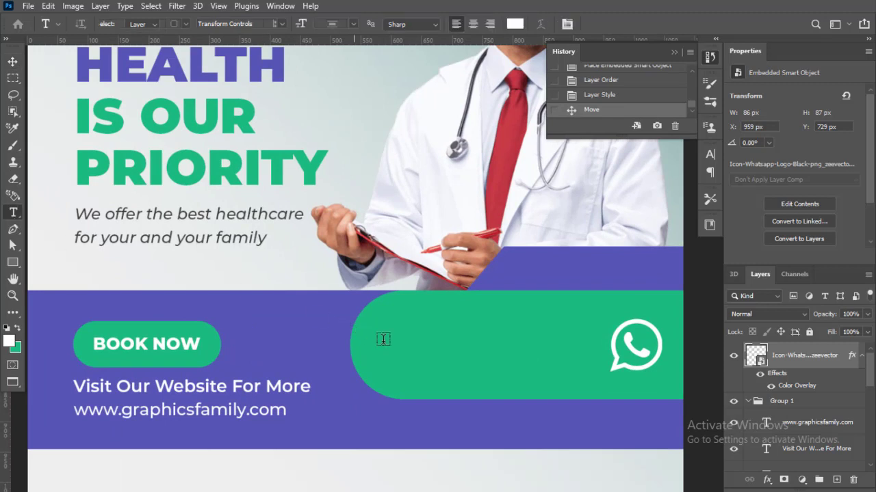
{"action": "left_click", "coordinate": [385, 339]}
{"action": "type", "text": "m"}
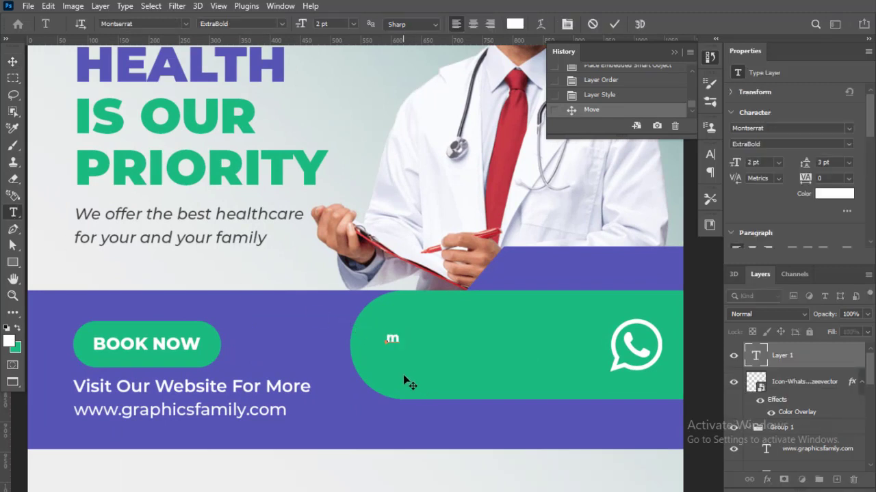
{"action": "key", "text": "BackSpace"}
{"action": "type", "text": "M"}
{"action": "type", "text": "ake an"}
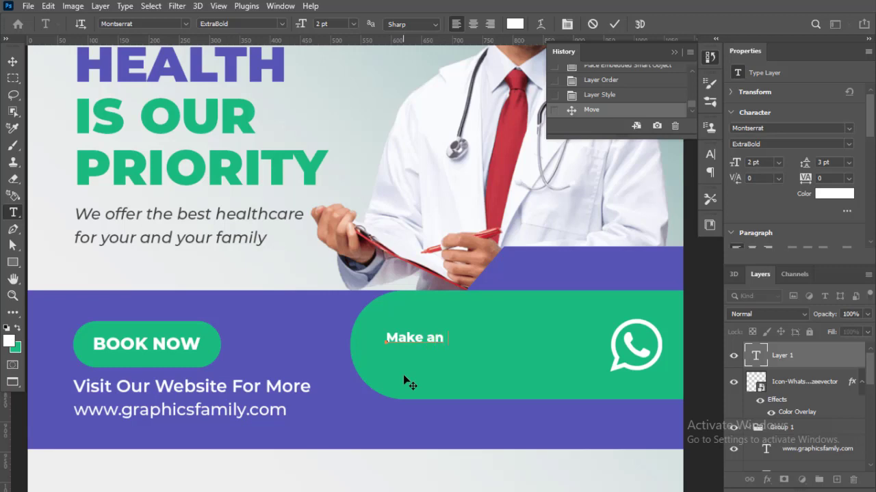
{"action": "type", "text": " Appoin"}
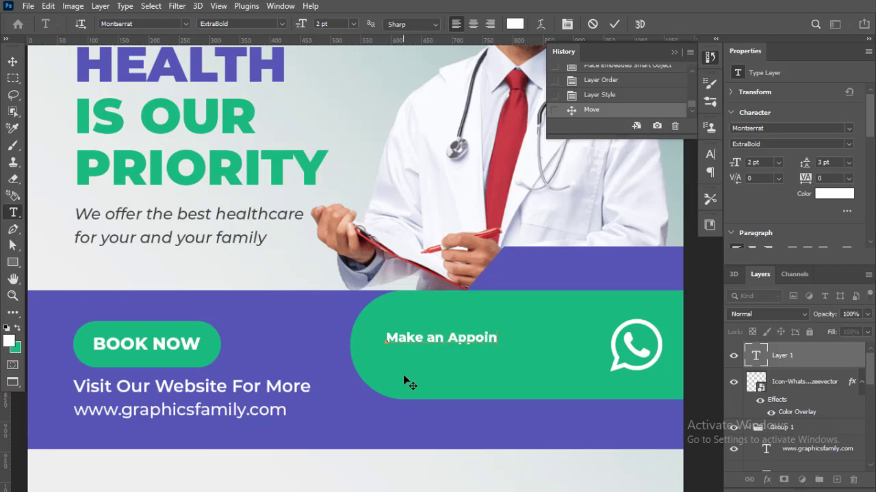
{"action": "type", "text": "tment"}
{"action": "key", "text": "ctrl+a"}
{"action": "left_click", "coordinate": [277, 23]}
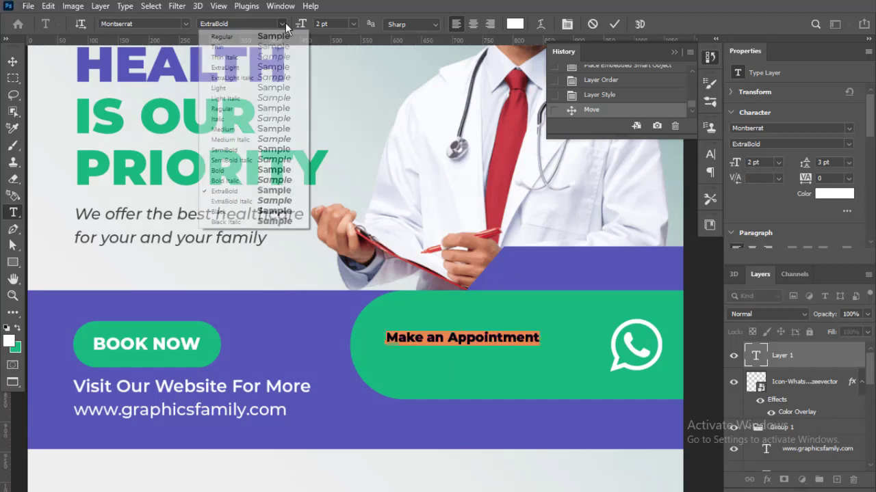
{"action": "left_click", "coordinate": [233, 150]}
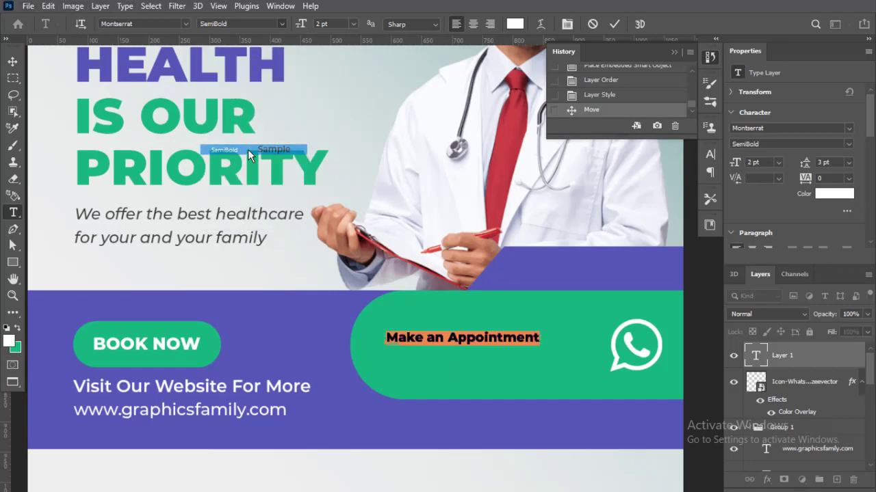
{"action": "left_click", "coordinate": [12, 61]}
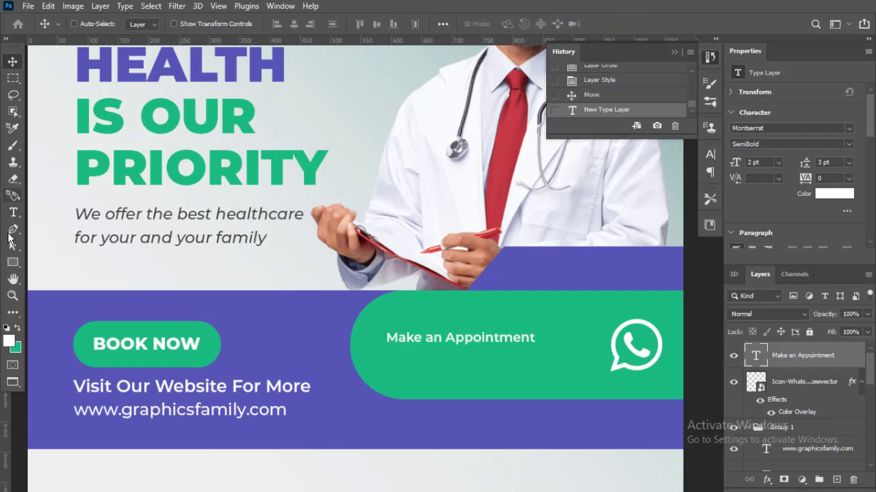
{"action": "left_click", "coordinate": [13, 212]}
Replace the placeholder with the appointment phone number in Montserrat Black
{"action": "left_click", "coordinate": [403, 376]}
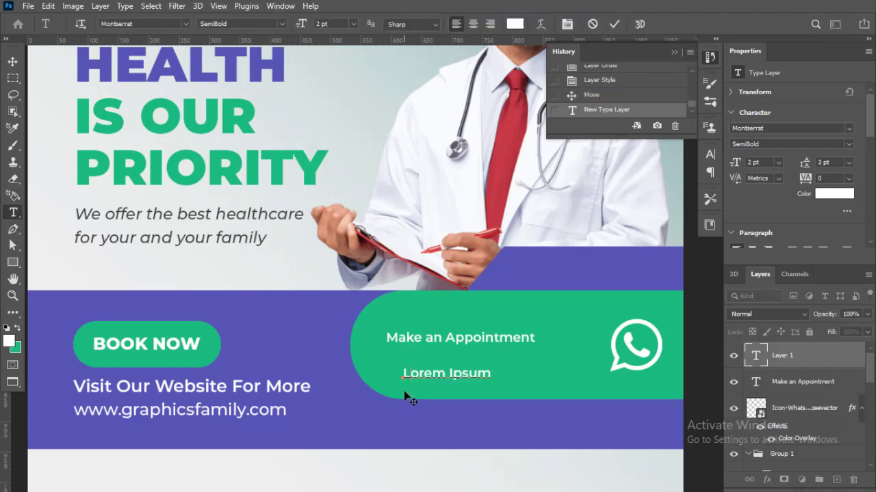
{"action": "key", "text": "BackSpace"}
{"action": "type", "text": "123"}
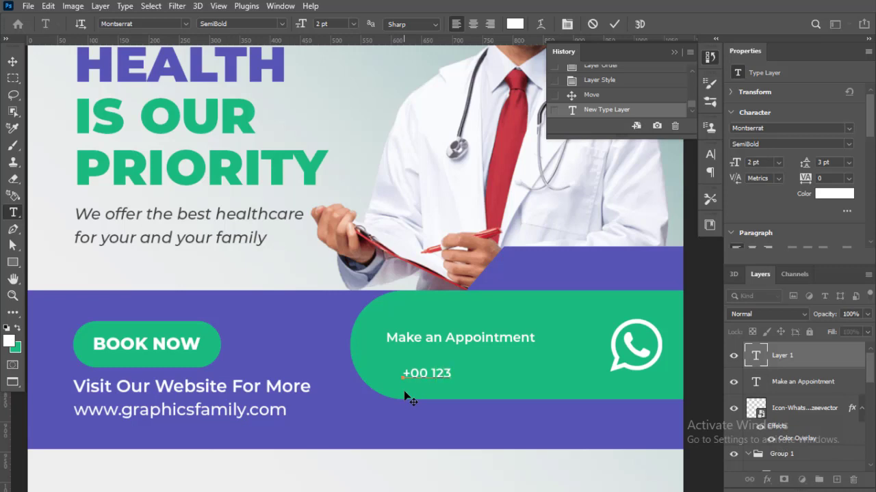
{"action": "type", "text": " 456 78"}
{"action": "type", "text": "9"}
{"action": "key", "text": "ctrl+a"}
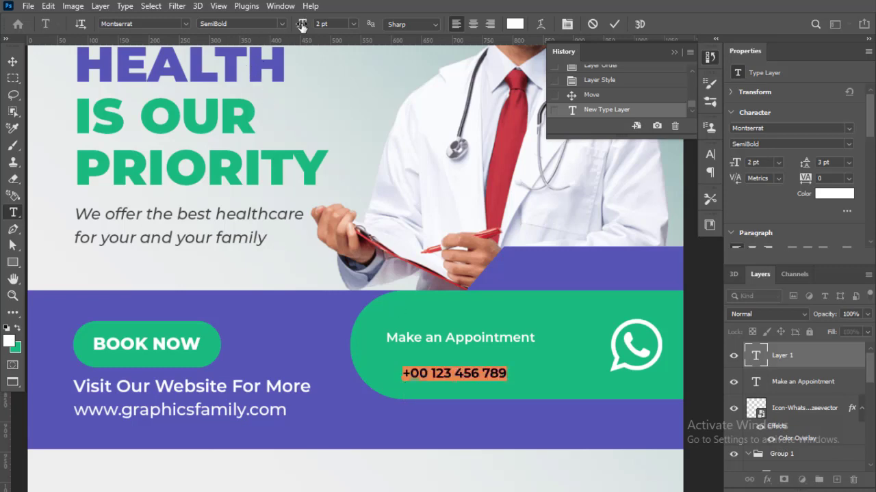
{"action": "left_click", "coordinate": [282, 26]}
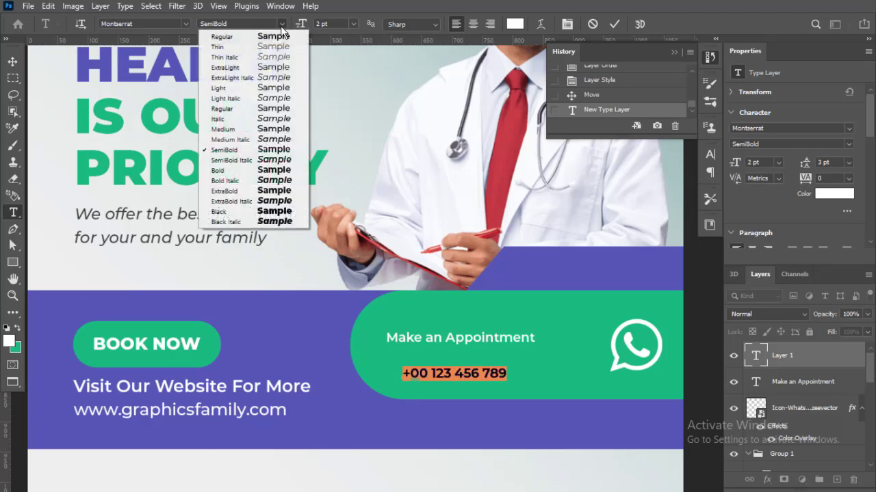
{"action": "left_click", "coordinate": [249, 211]}
{"action": "left_click", "coordinate": [12, 61]}
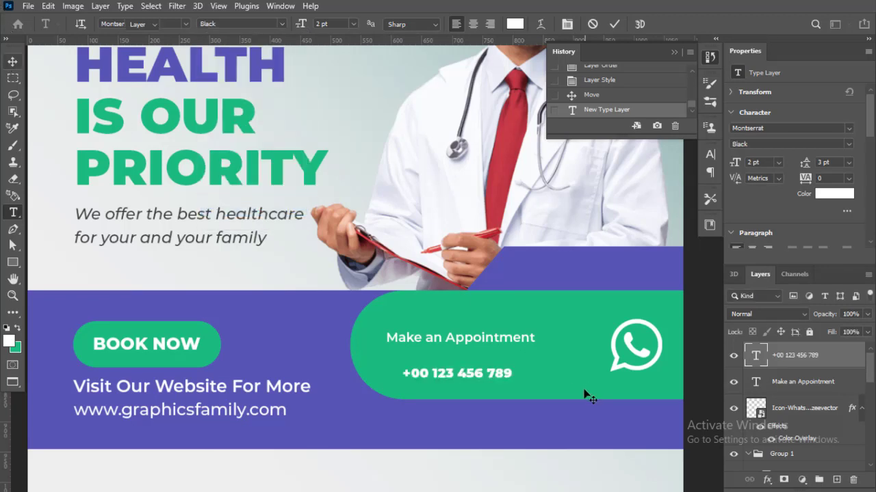
Scale the phone number to about 200% and place it under Make an Appointment
{"action": "key", "text": "ctrl+t"}
{"action": "left_click_drag", "start_coordinate": [513, 373], "coordinate": [624, 373]}
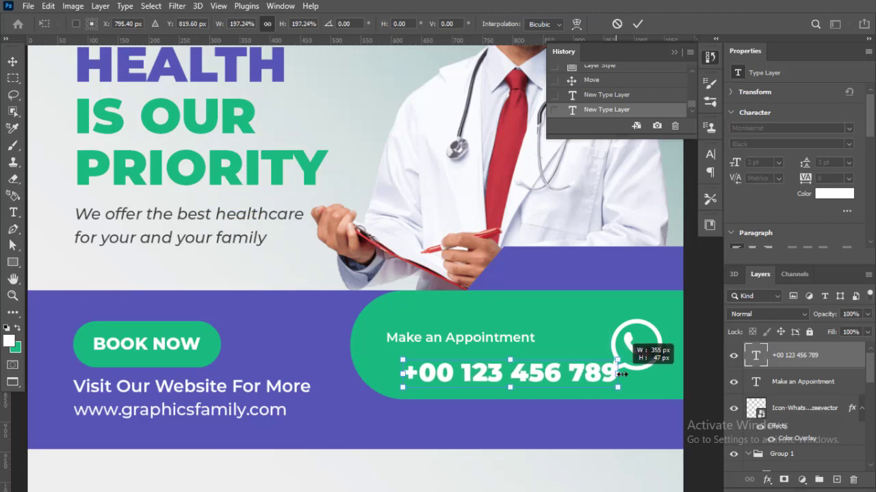
{"action": "mouse_move", "coordinate": [402, 374]}
{"action": "left_mouse_down"}
{"action": "mouse_move", "coordinate": [387, 374]}
{"action": "mouse_move", "coordinate": [606, 357]}
{"action": "mouse_move", "coordinate": [580, 363]}
{"action": "mouse_move", "coordinate": [594, 366]}
{"action": "left_mouse_up"}
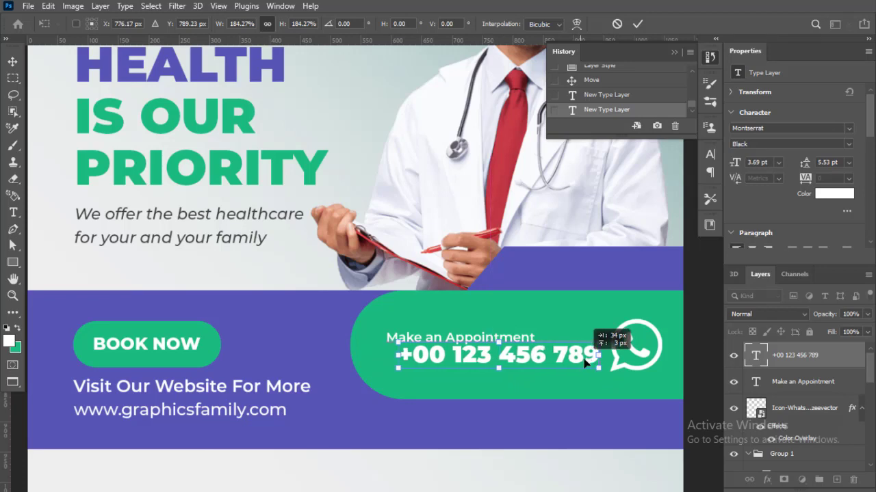
{"action": "key", "text": "Return"}
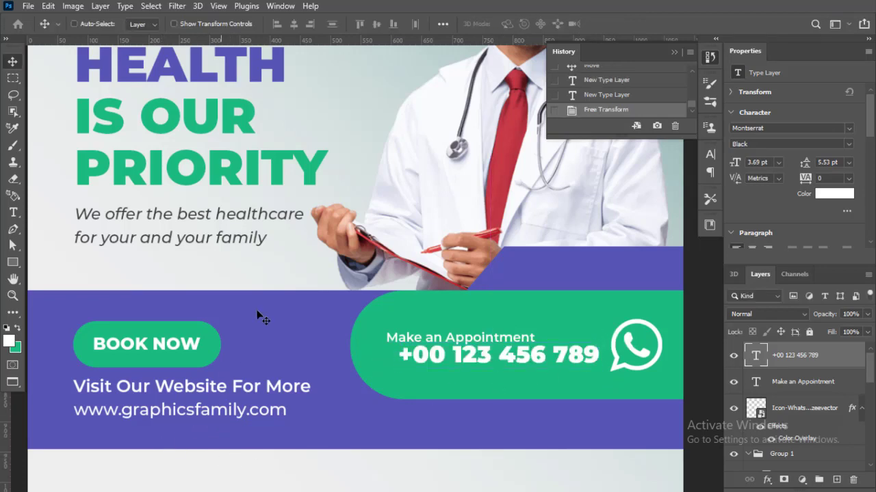
{"action": "mouse_move", "coordinate": [520, 344]}
{"action": "left_mouse_down"}
{"action": "mouse_move", "coordinate": [508, 358]}
{"action": "mouse_move", "coordinate": [516, 341]}
{"action": "left_mouse_up"}
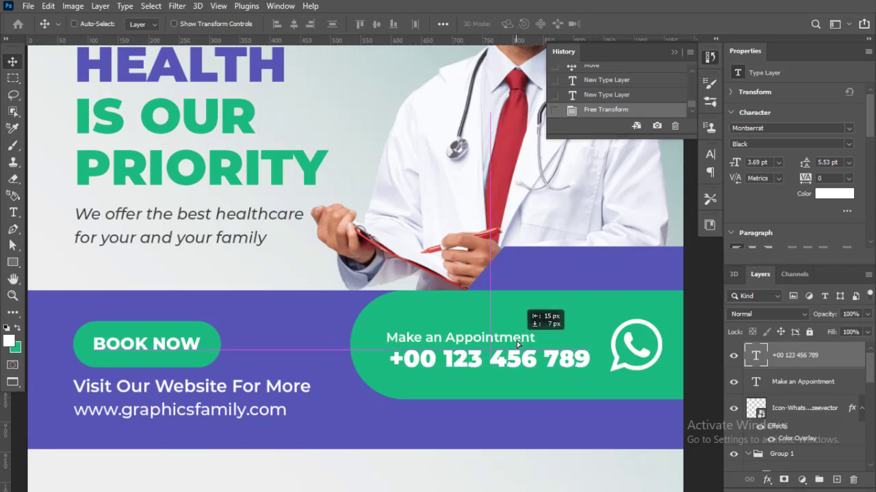
{"action": "left_click_drag", "start_coordinate": [516, 342], "coordinate": [505, 340]}
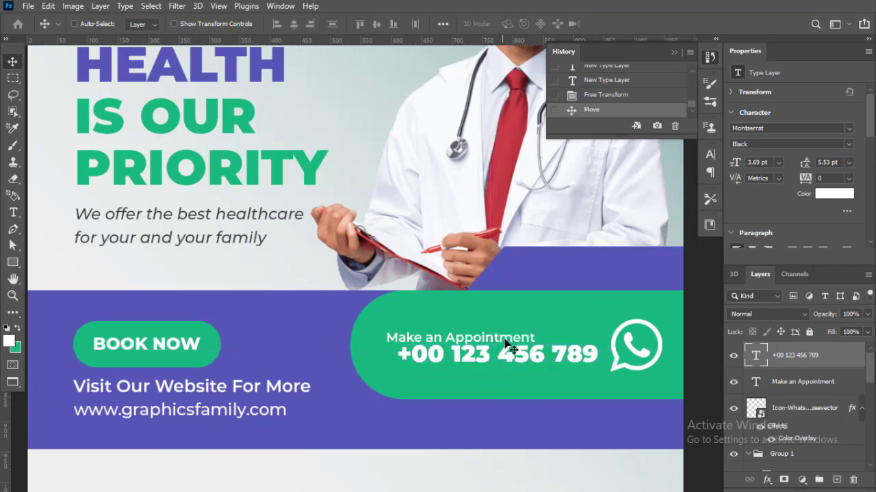
Shift the Make an Appointment text right so it sits above the number
{"action": "double_click", "coordinate": [505, 344]}
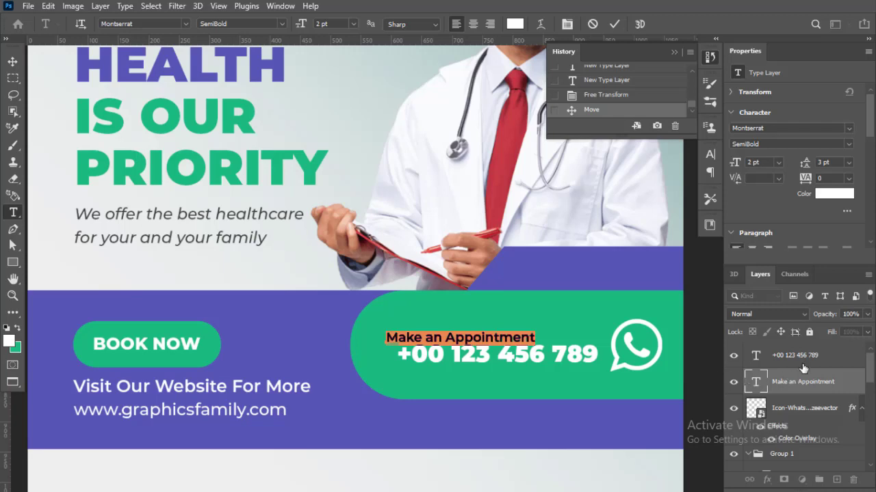
{"action": "left_click", "coordinate": [804, 390]}
{"action": "key", "text": "ctrl+t"}
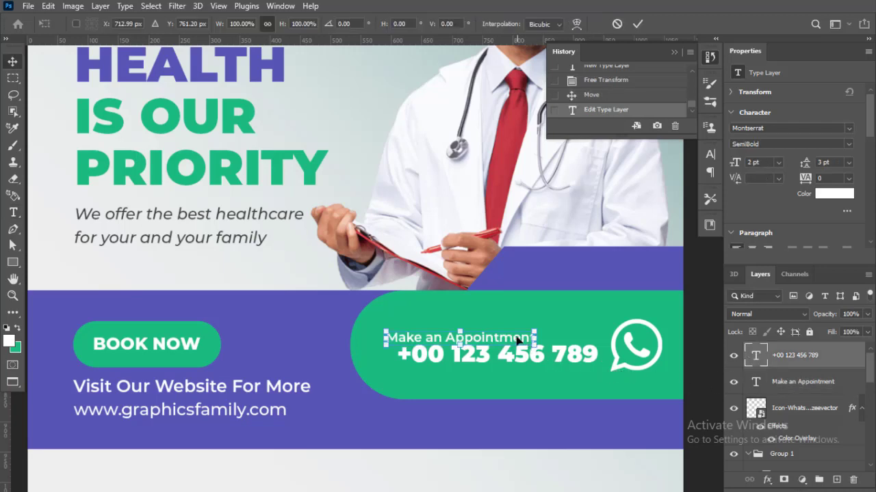
{"action": "left_click_drag", "start_coordinate": [513, 341], "coordinate": [574, 337]}
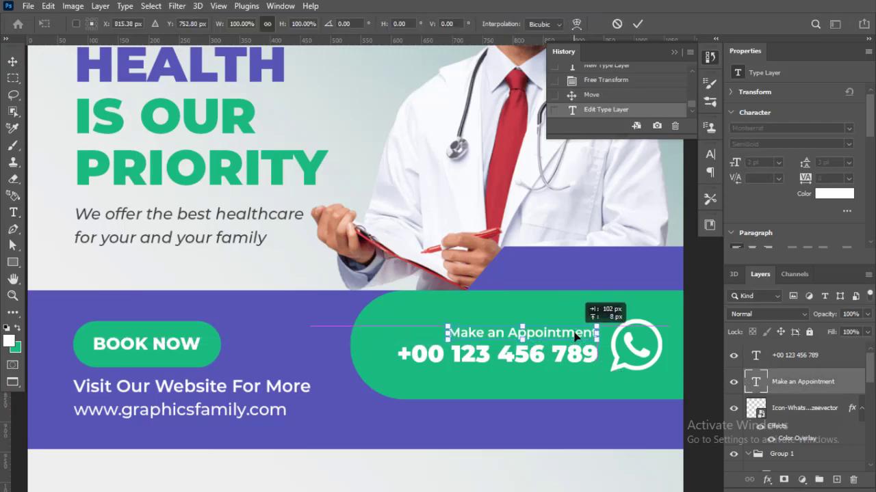
{"action": "key", "text": "Return"}
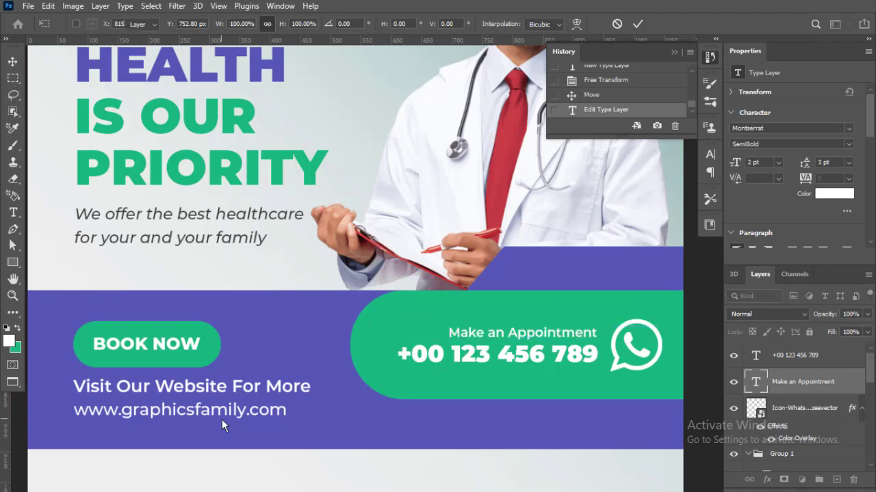
{"action": "key", "text": "ctrl+0"}
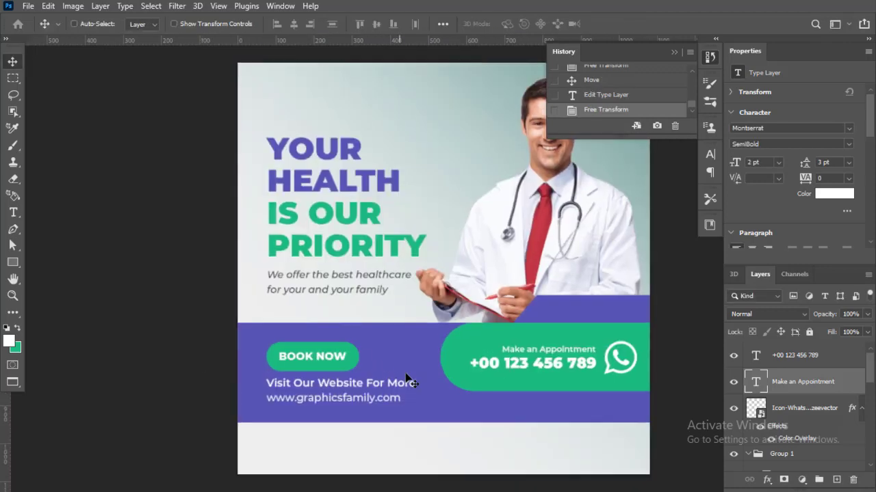
{"action": "scroll", "coordinate": [410, 372], "scroll_direction": "up", "scroll_amount": 3}
Type HEALTH SCREENING below the purple band and colour it green #1cbb81
{"action": "left_click_drag", "start_coordinate": [421, 367], "coordinate": [440, 278]}
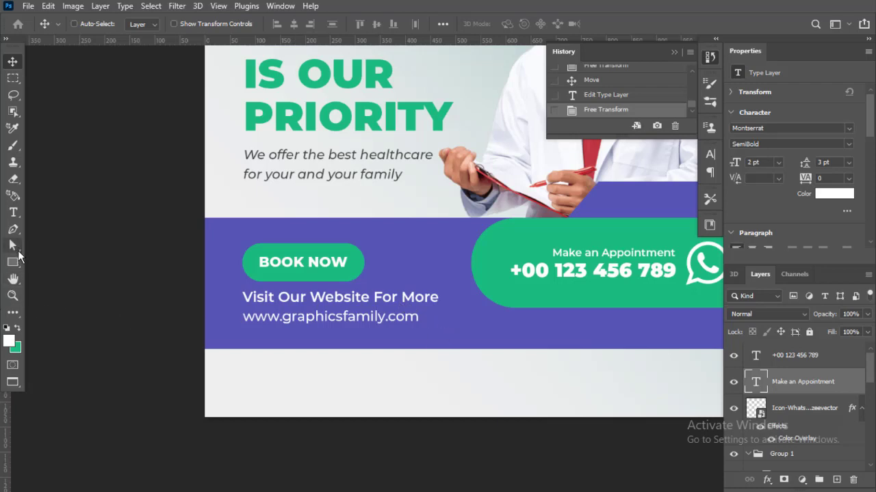
{"action": "left_click", "coordinate": [13, 212]}
{"action": "left_click", "coordinate": [436, 390]}
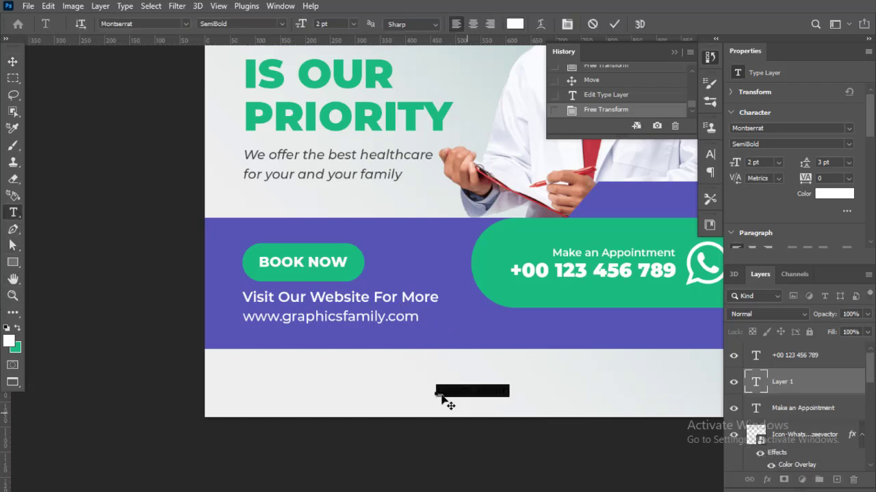
{"action": "type", "text": "REA"}
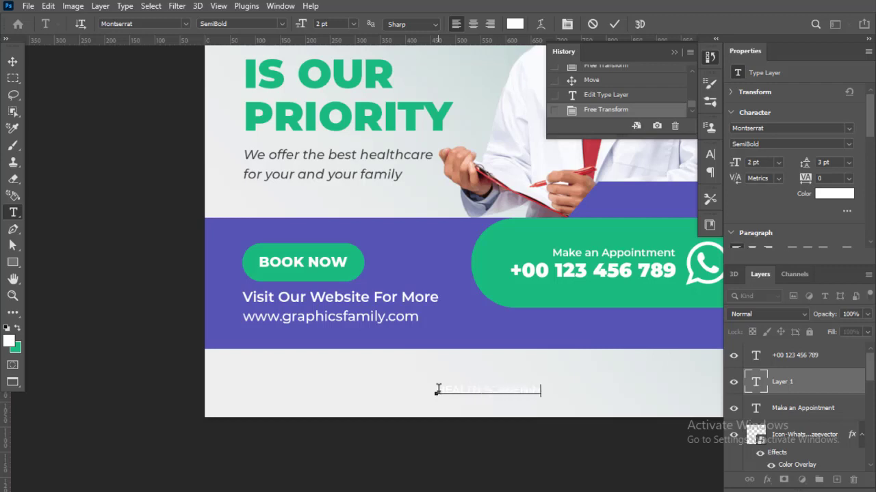
{"action": "type", "text": "G"}
{"action": "key", "text": "ctrl+a"}
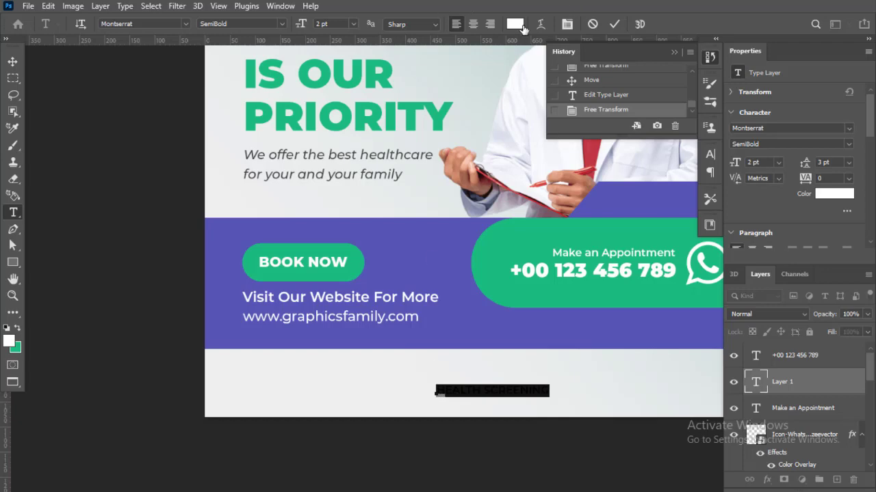
{"action": "left_click", "coordinate": [514, 24]}
{"action": "left_click", "coordinate": [483, 250]}
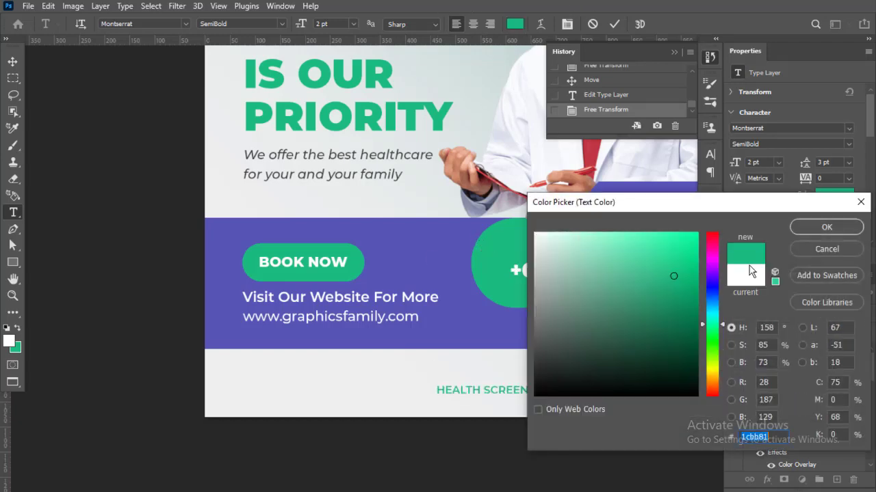
{"action": "left_click", "coordinate": [826, 229]}
Set HEALTH SCREENING to Montserrat ExtraBold and commit the text
{"action": "left_click", "coordinate": [282, 24]}
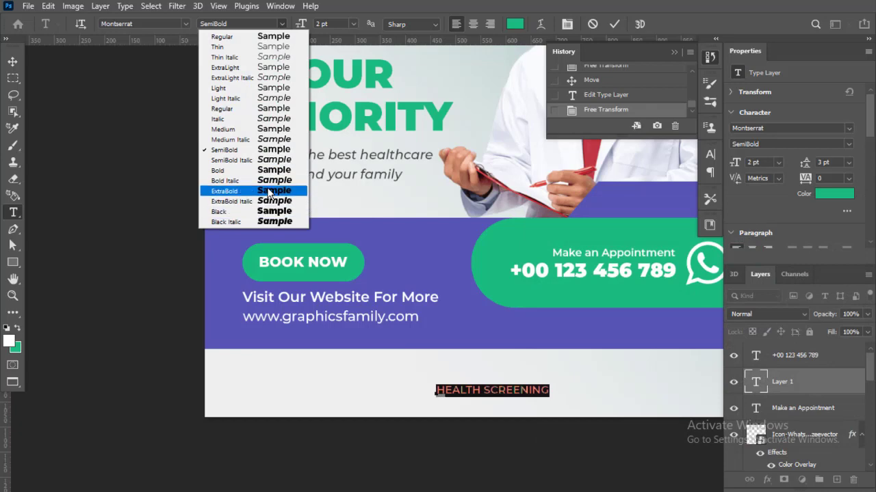
{"action": "left_click", "coordinate": [267, 191]}
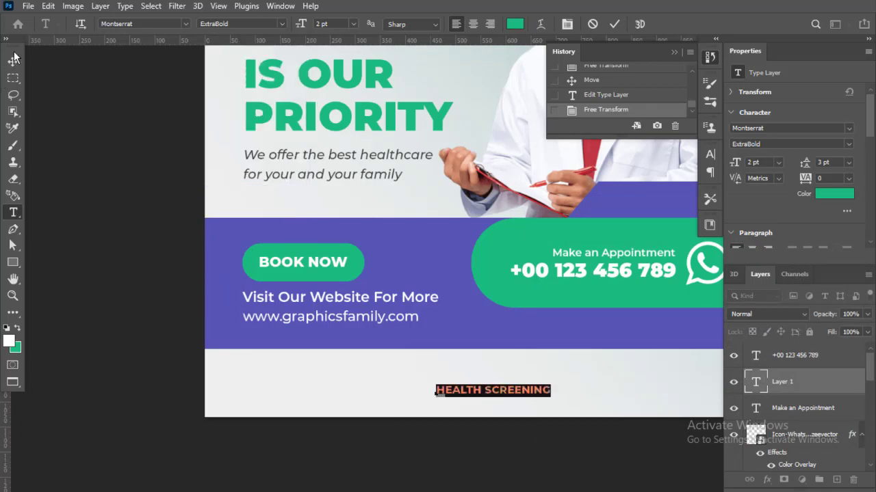
{"action": "scroll", "coordinate": [531, 392], "scroll_direction": "up", "scroll_amount": 1}
{"action": "scroll", "coordinate": [531, 393], "scroll_direction": "up", "scroll_amount": 1}
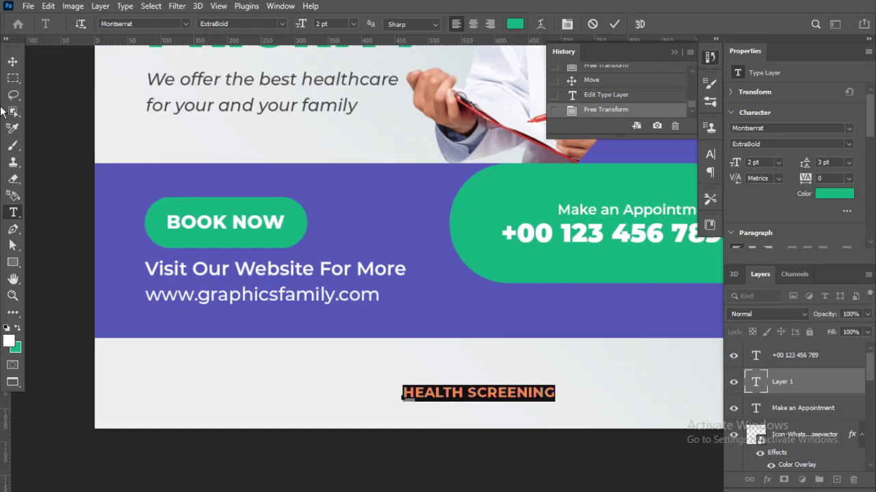
{"action": "left_click", "coordinate": [13, 62]}
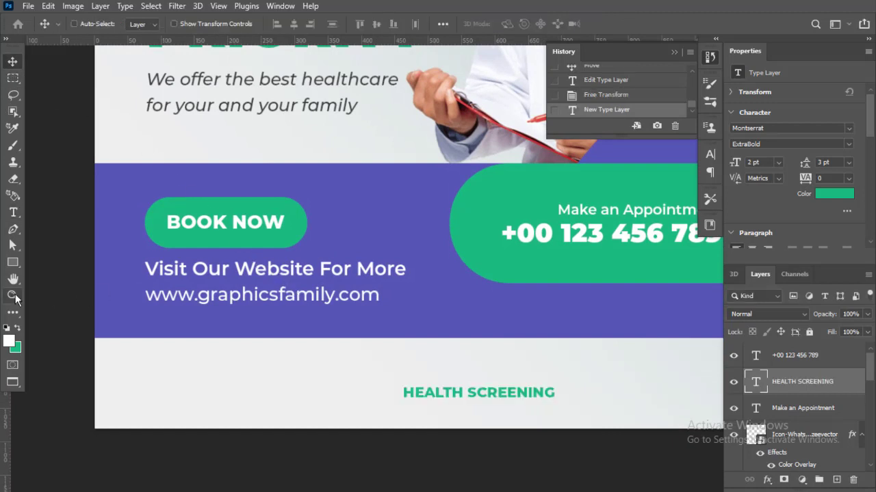
{"action": "left_click", "coordinate": [12, 214]}
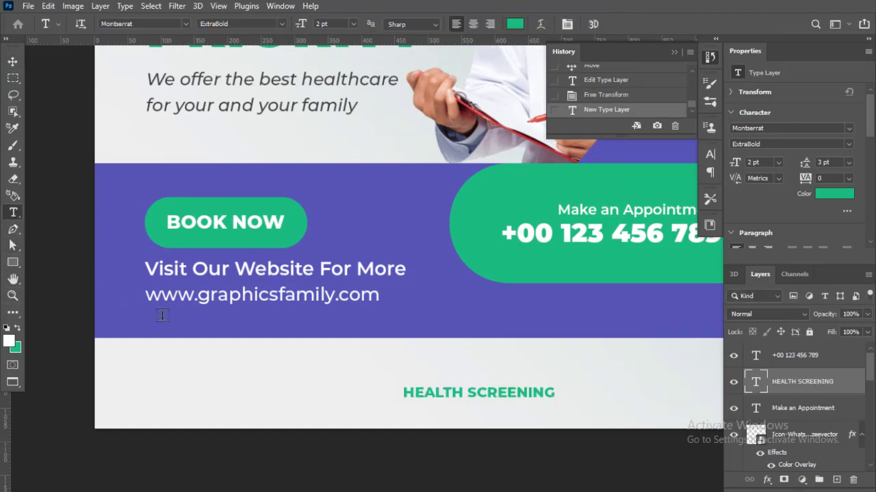
Start a green text line at the lower left reading 'for senior ci'
{"action": "left_click", "coordinate": [205, 386]}
{"action": "type", "text": "E"}
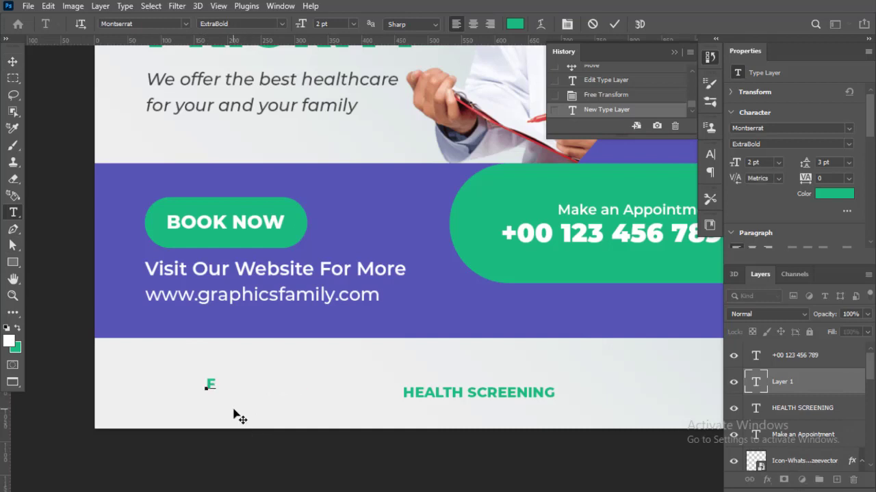
{"action": "type", "text": "or"}
{"action": "key", "text": "BackSpace"}
{"action": "key", "text": "BackSpace"}
{"action": "key", "text": "BackSpace"}
{"action": "type", "text": "s"}
{"action": "type", "text": "enior"}
{"action": "type", "text": " citizen & C"}
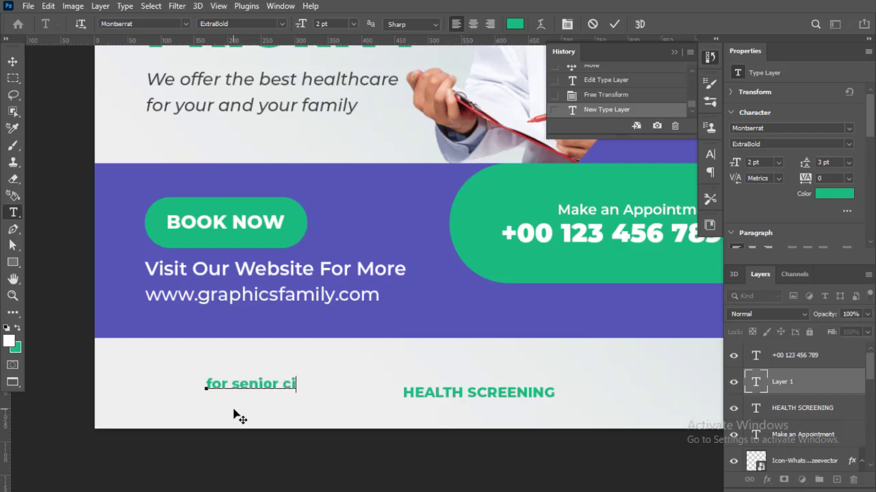
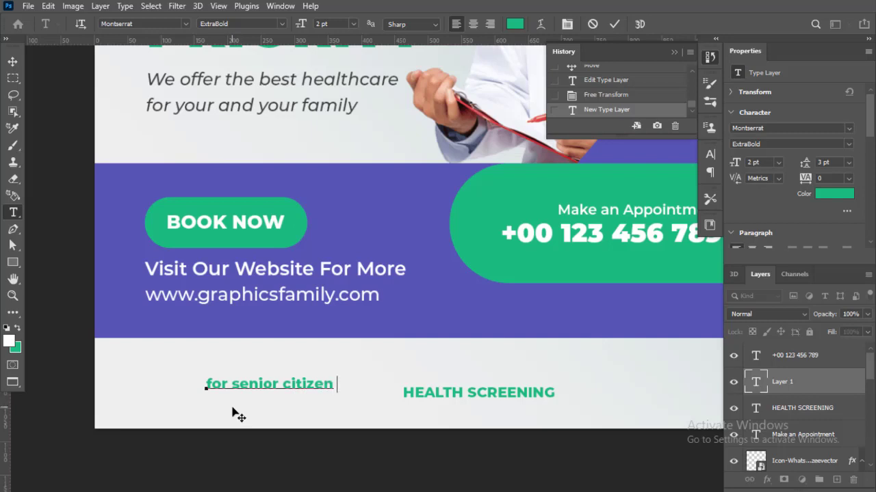
Complete the subtitle 'for senior citizen & children' and correct the 'childern' typo
{"action": "type", "text": "&"}
{"action": "key", "text": "BackSpace"}
{"action": "type", "text": "lder"}
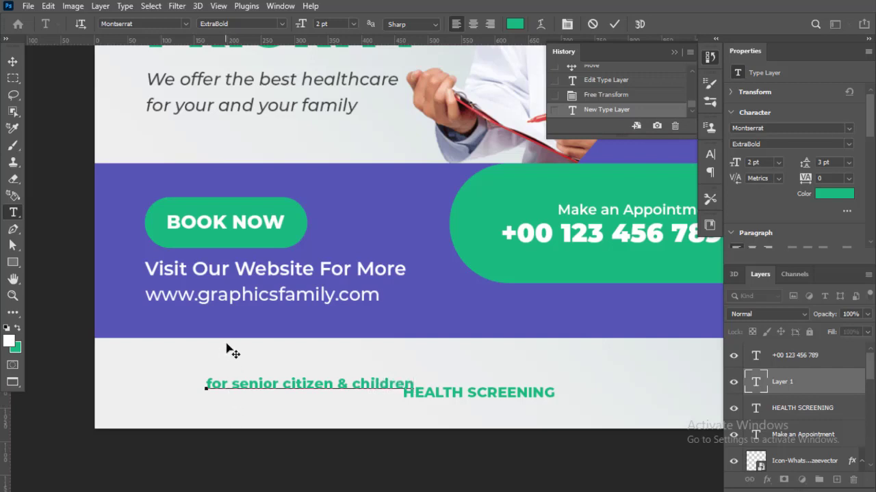
{"action": "type", "text": "n"}
{"action": "left_click", "coordinate": [12, 61]}
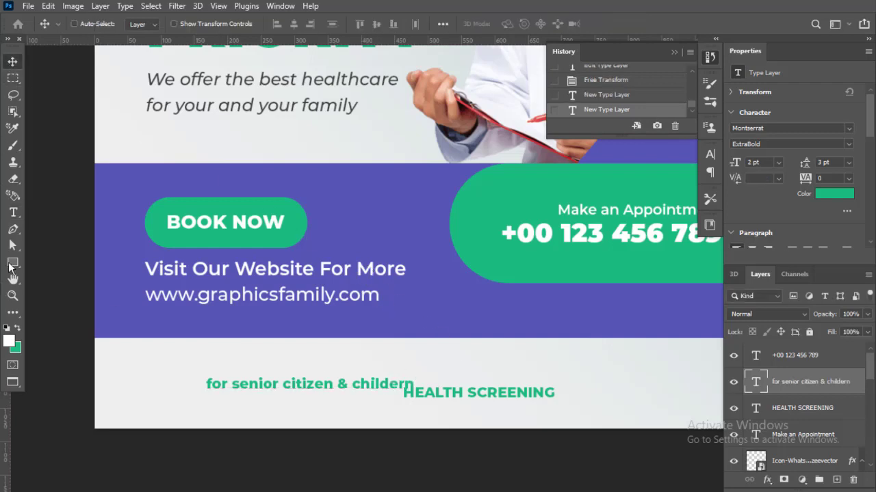
{"action": "left_click", "coordinate": [13, 213]}
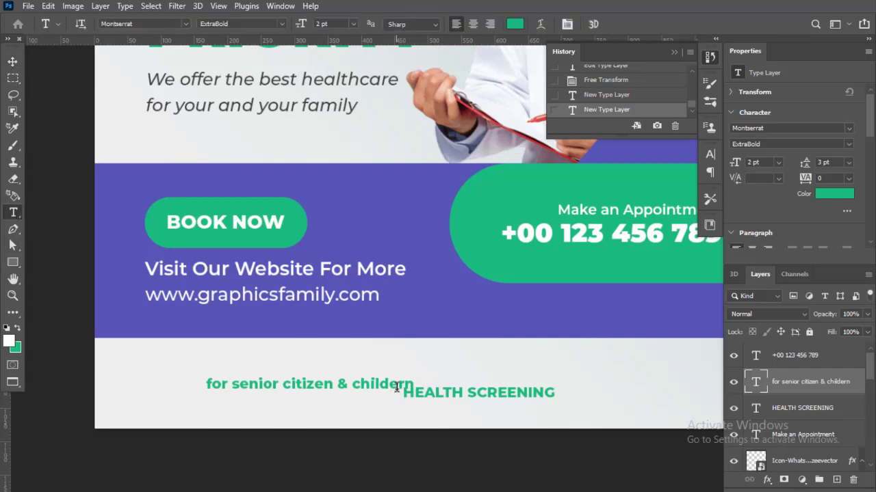
{"action": "left_click", "coordinate": [398, 387]}
{"action": "key", "text": "BackSpace"}
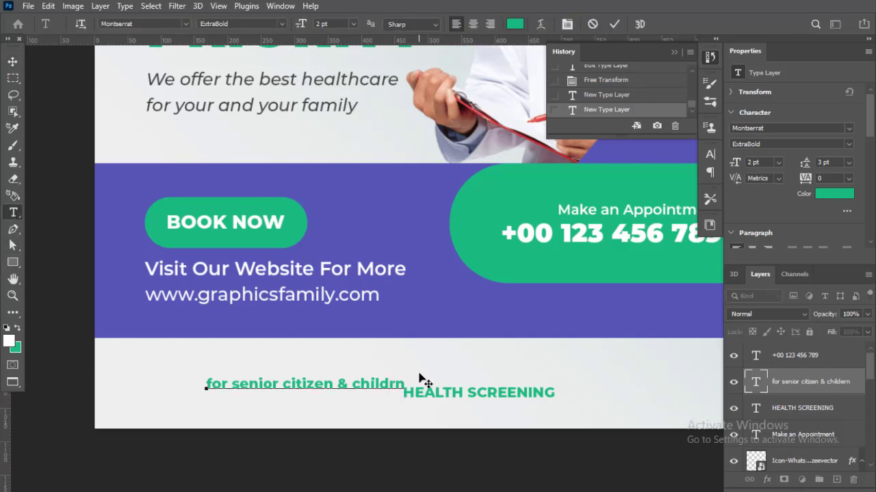
Finish spelling 'children' and make the subtitle SemiBold in medium grey
{"action": "type", "text": "e"}
{"action": "key", "text": "ctrl+a"}
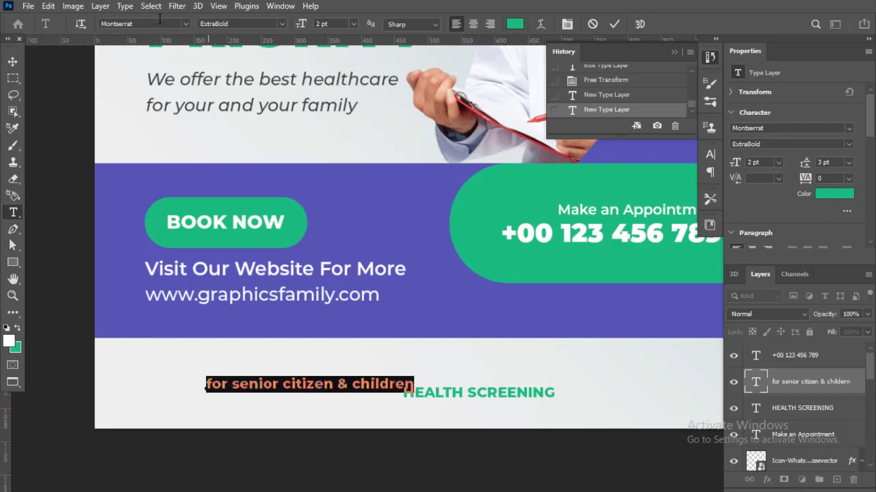
{"action": "left_click", "coordinate": [277, 24]}
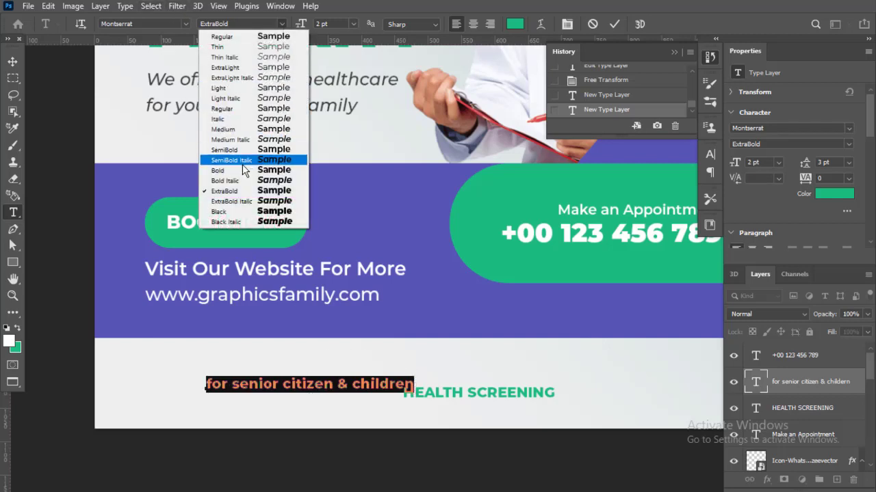
{"action": "left_click", "coordinate": [225, 151]}
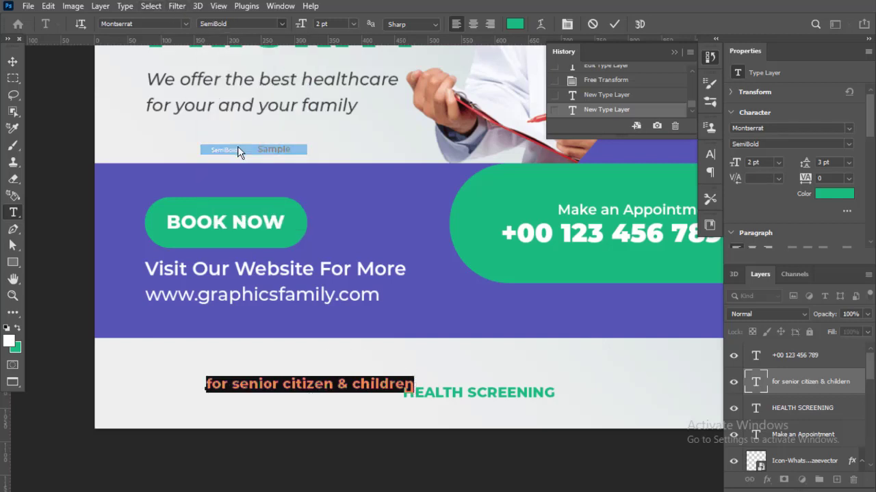
{"action": "left_click", "coordinate": [515, 24]}
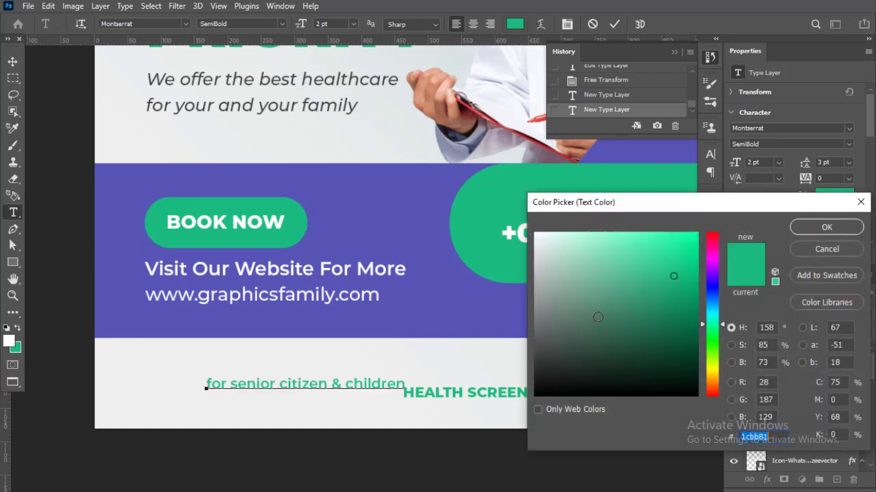
{"action": "left_click_drag", "start_coordinate": [547, 301], "coordinate": [471, 309]}
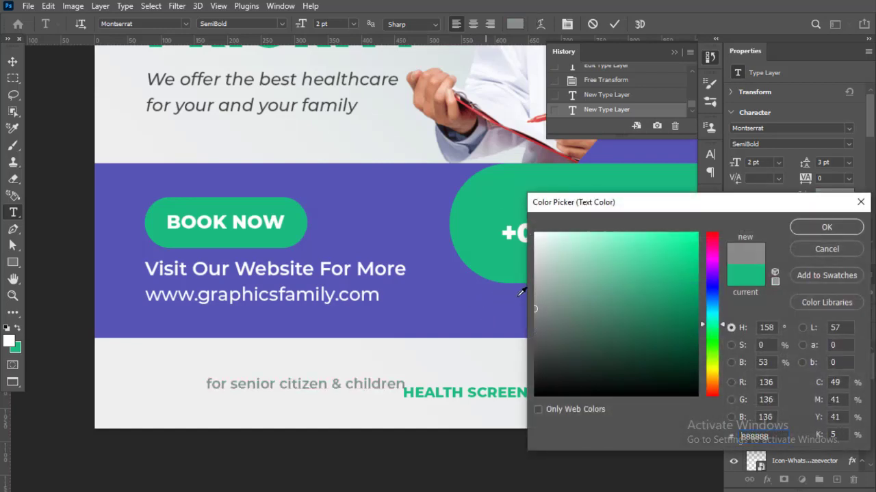
{"action": "left_click", "coordinate": [827, 230]}
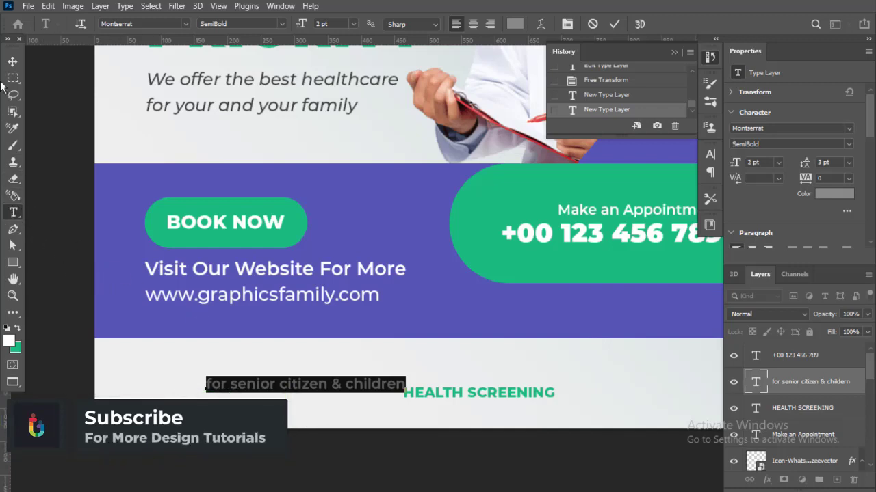
{"action": "left_click", "coordinate": [13, 62]}
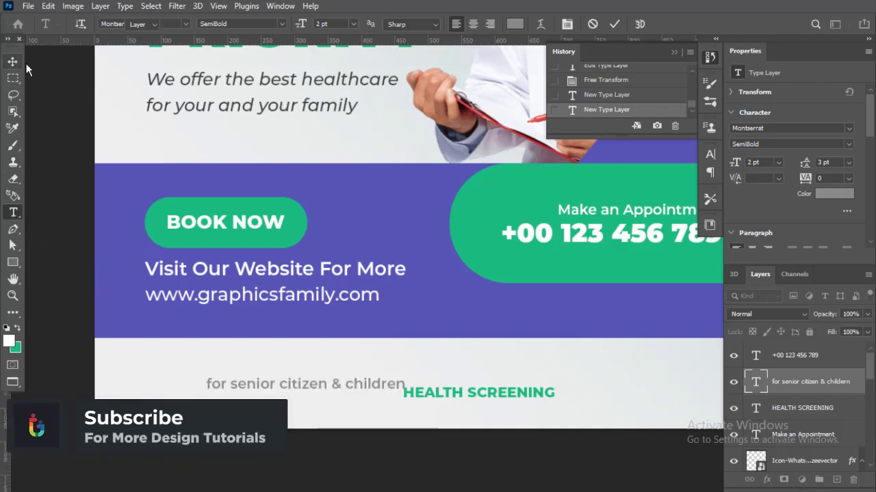
Colour the word SCREENING purple #5755b6
{"action": "left_click", "coordinate": [13, 214]}
{"action": "left_click", "coordinate": [503, 389]}
{"action": "double_click", "coordinate": [505, 391]}
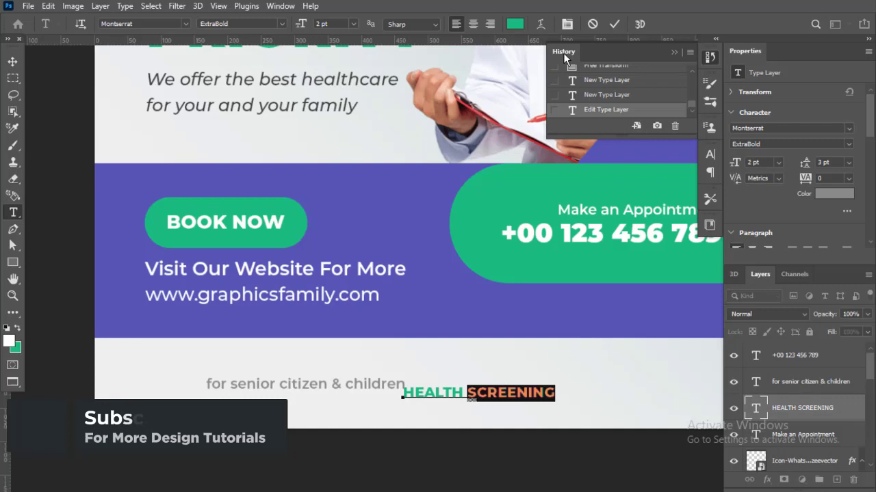
{"action": "left_click", "coordinate": [514, 24]}
{"action": "left_click", "coordinate": [463, 210]}
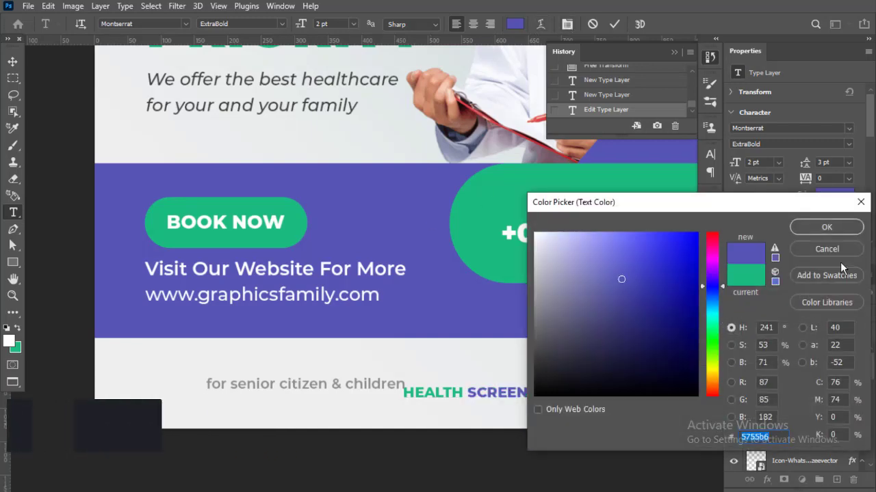
{"action": "left_click", "coordinate": [787, 227]}
{"action": "left_click", "coordinate": [13, 62]}
Scale the HEALTH SCREENING heading up to about 173%
{"action": "key", "text": "ctrl+t"}
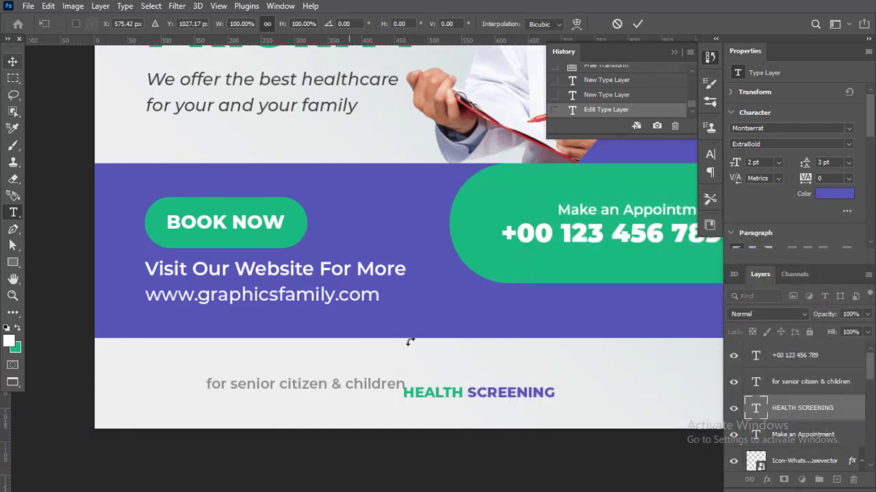
{"action": "left_click_drag", "start_coordinate": [402, 393], "coordinate": [291, 385]}
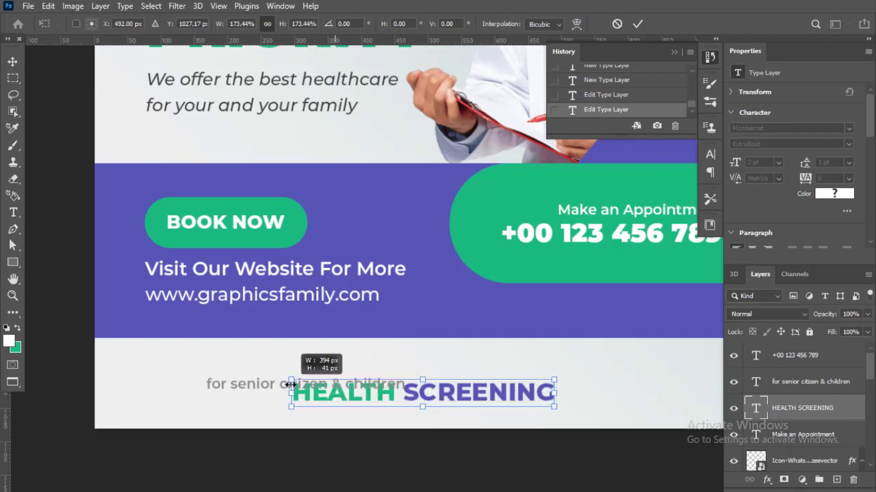
{"action": "key", "text": "Return"}
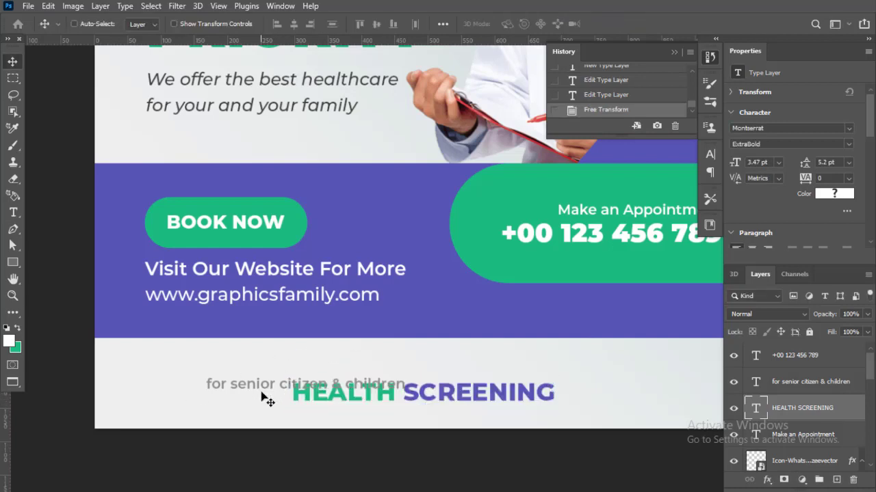
Put HEALTH SCREENING above the subtitle, right-align both, and move them lower right
{"action": "left_click_drag", "start_coordinate": [263, 395], "coordinate": [115, 366]}
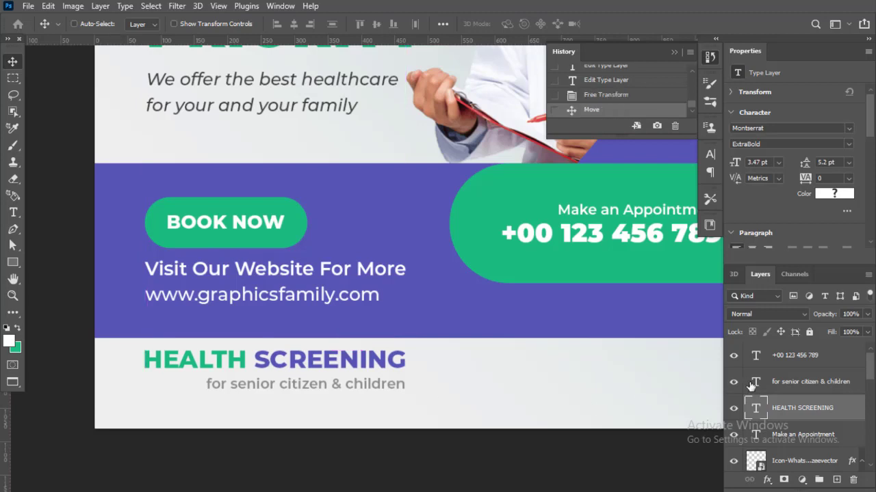
{"action": "left_click", "coordinate": [809, 394], "text": "ctrl"}
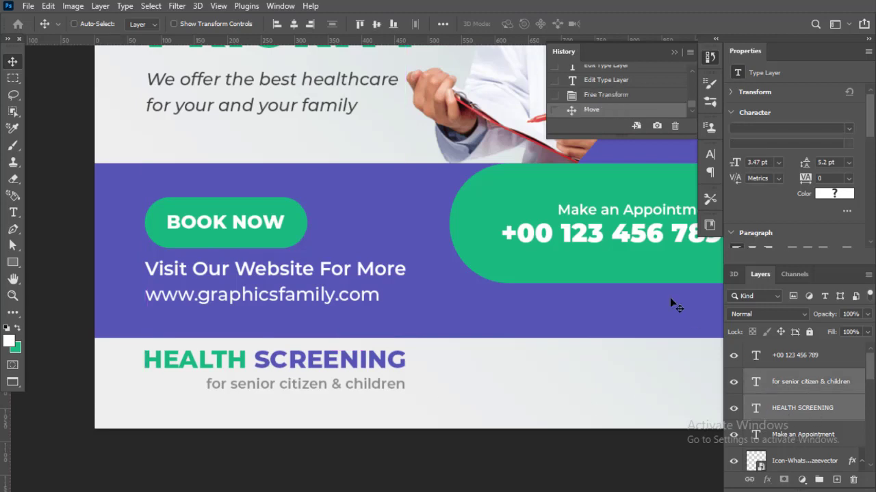
{"action": "left_click", "coordinate": [310, 24]}
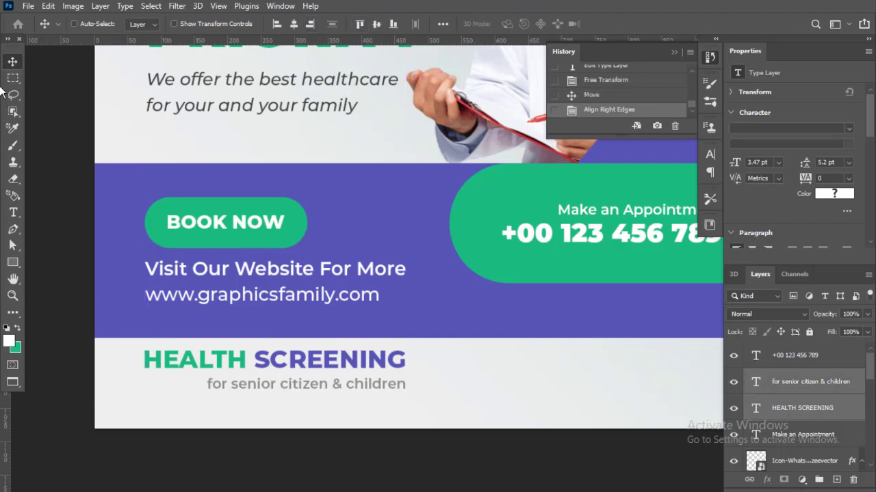
{"action": "key", "text": "ctrl+t"}
{"action": "scroll", "coordinate": [410, 373], "scroll_direction": "down", "scroll_amount": 1}
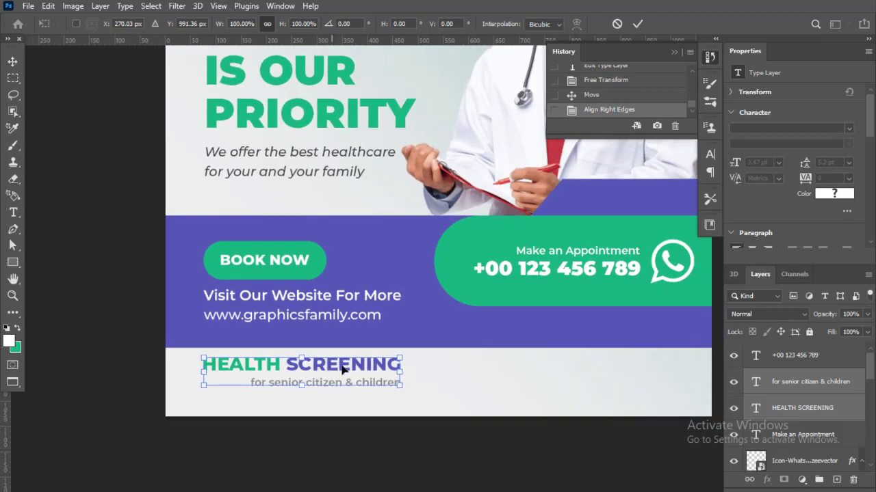
{"action": "left_click_drag", "start_coordinate": [343, 369], "coordinate": [631, 380]}
{"action": "key", "text": "Return"}
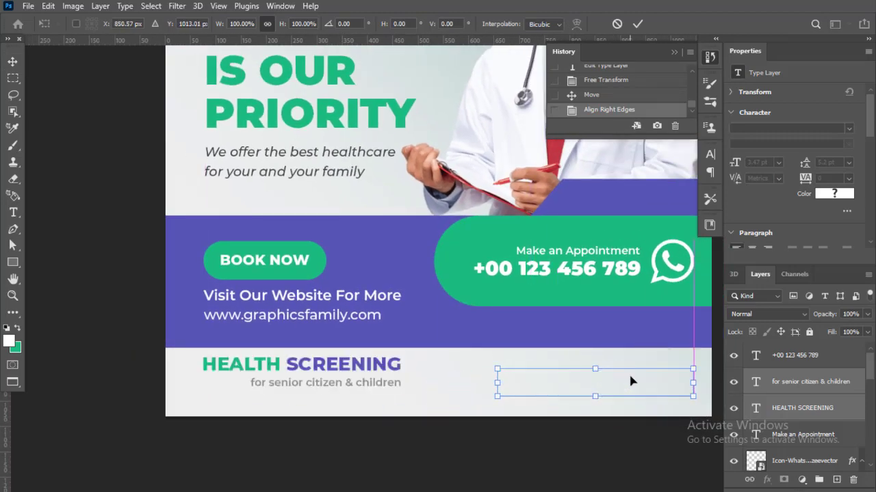
Nudge the heading and subtitle pair into its final bottom-right position
{"action": "key", "text": "ctrl+minus"}
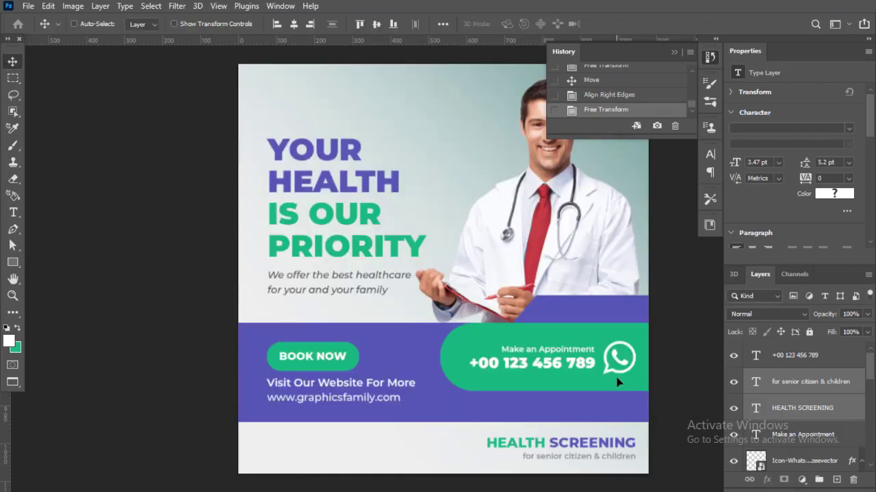
{"action": "key", "text": "ctrl+0"}
{"action": "key", "text": "ctrl+t"}
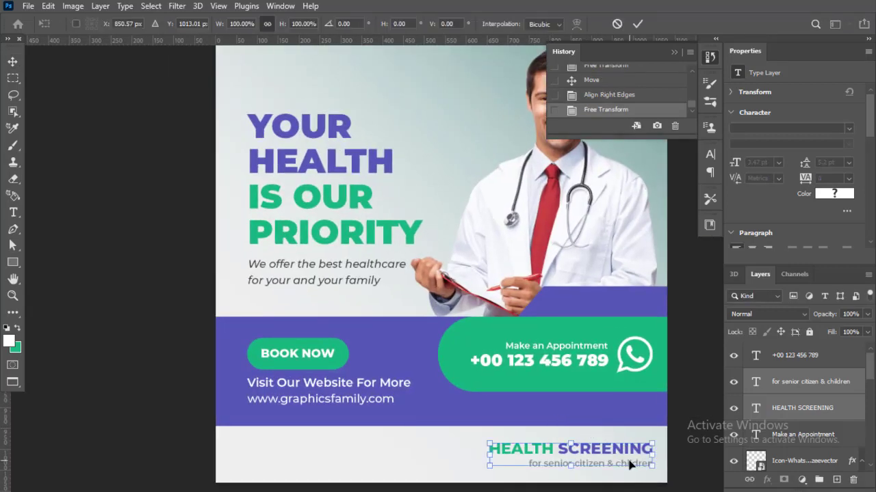
{"action": "scroll", "coordinate": [629, 465], "scroll_direction": "down", "scroll_amount": 5}
{"action": "mouse_move", "coordinate": [629, 465]}
{"action": "left_mouse_down"}
{"action": "mouse_move", "coordinate": [635, 197]}
{"action": "mouse_move", "coordinate": [623, 196]}
{"action": "left_mouse_up"}
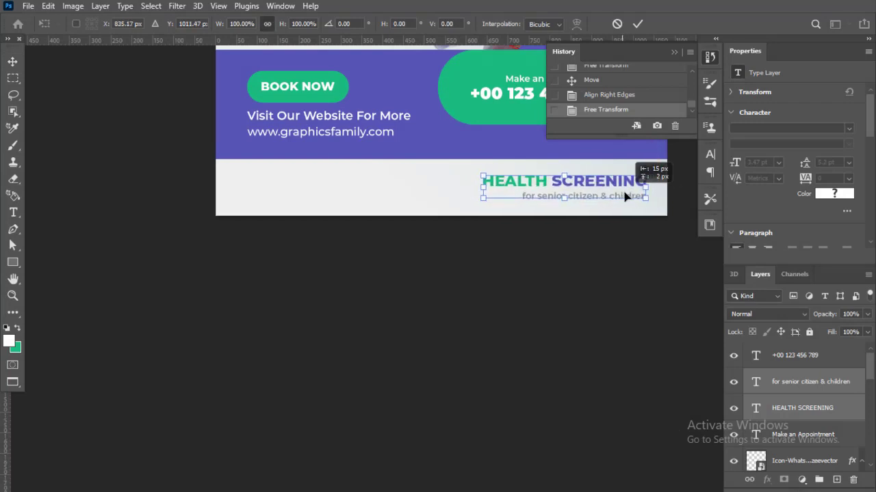
{"action": "key", "text": "Return"}
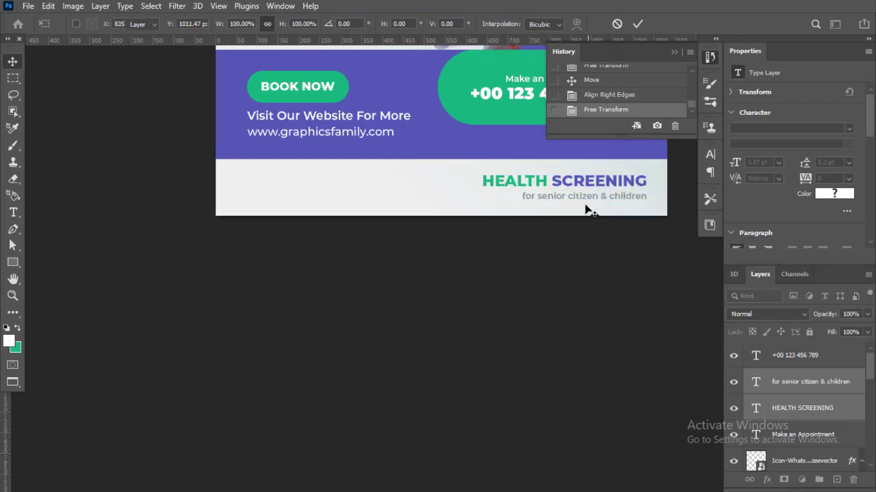
{"action": "key", "text": "ctrl+0"}
{"action": "scroll", "coordinate": [579, 386], "scroll_direction": "up", "scroll_amount": 2}
{"action": "scroll", "coordinate": [577, 385], "scroll_direction": "down", "scroll_amount": 2}
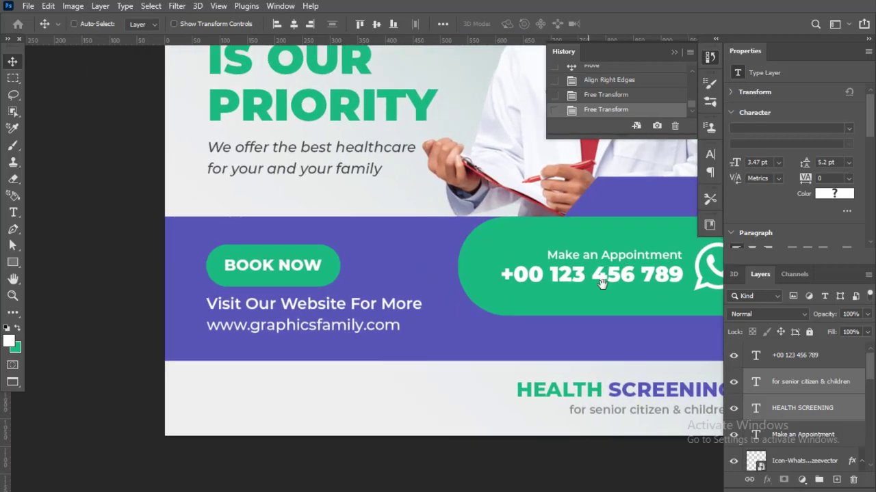
{"action": "scroll", "coordinate": [419, 366], "scroll_direction": "up", "scroll_amount": 1}
{"action": "scroll", "coordinate": [418, 366], "scroll_direction": "up", "scroll_amount": 2}
{"action": "scroll", "coordinate": [434, 338], "scroll_direction": "down", "scroll_amount": 3}
Give the location-pin layer a purple Color Overlay layer style
{"action": "left_click_drag", "start_coordinate": [452, 305], "coordinate": [400, 308]}
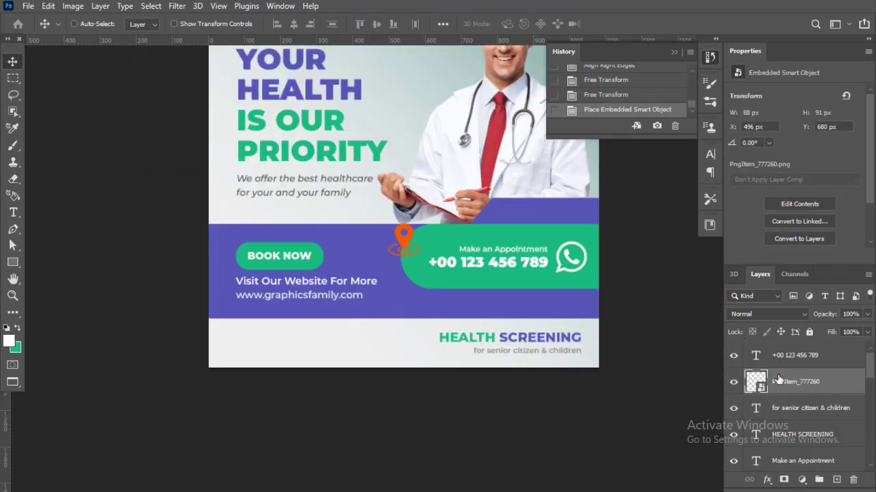
{"action": "right_click", "coordinate": [778, 379]}
{"action": "left_click", "coordinate": [687, 21]}
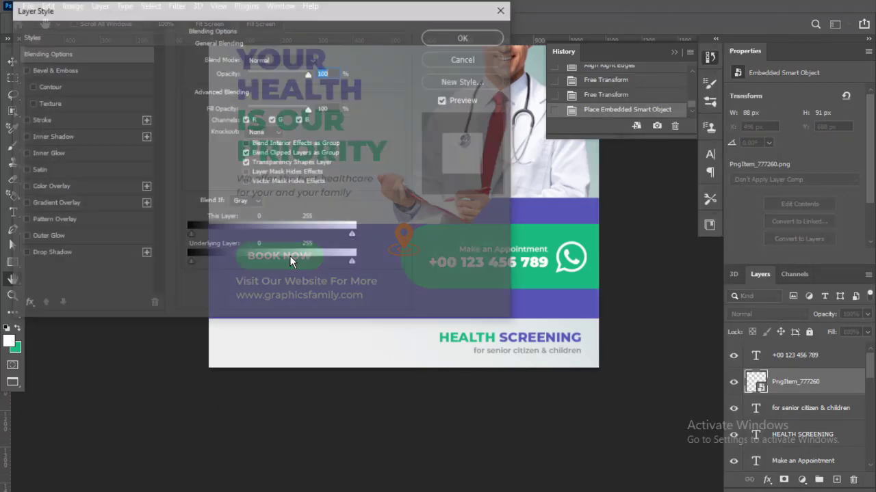
{"action": "left_click", "coordinate": [51, 188]}
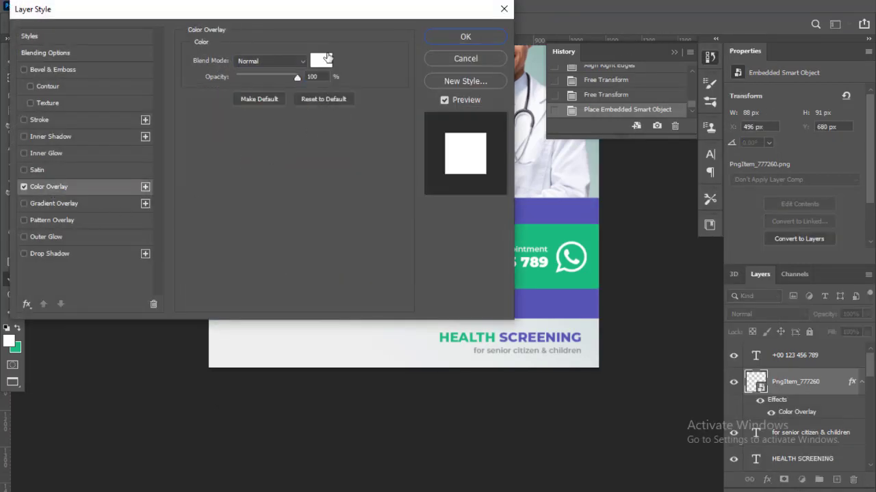
{"action": "left_click", "coordinate": [327, 59]}
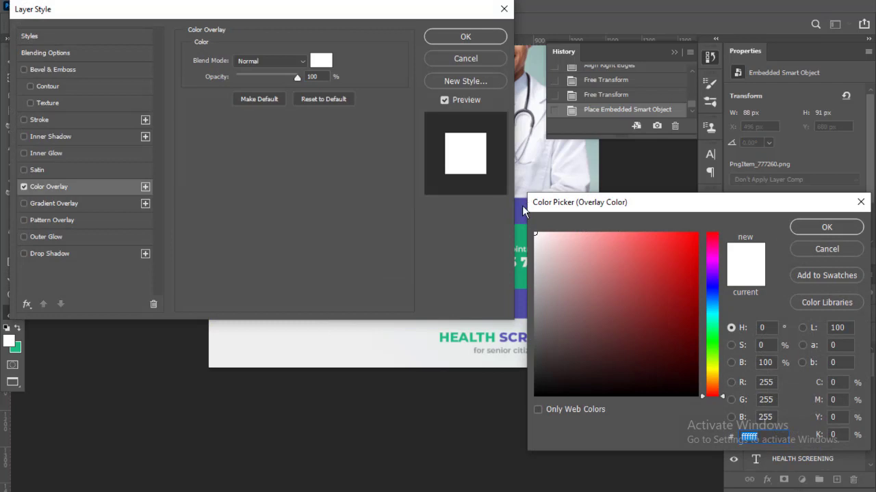
{"action": "left_click", "coordinate": [524, 203]}
{"action": "left_click", "coordinate": [827, 227]}
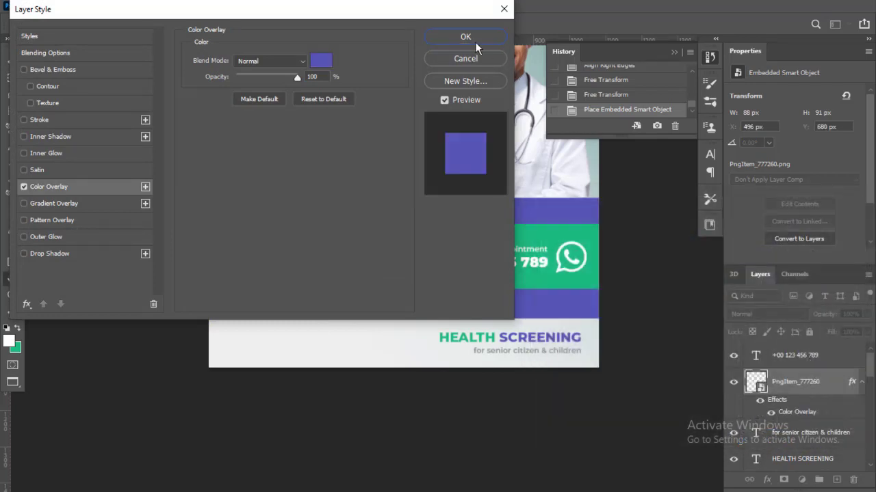
{"action": "left_click", "coordinate": [474, 40]}
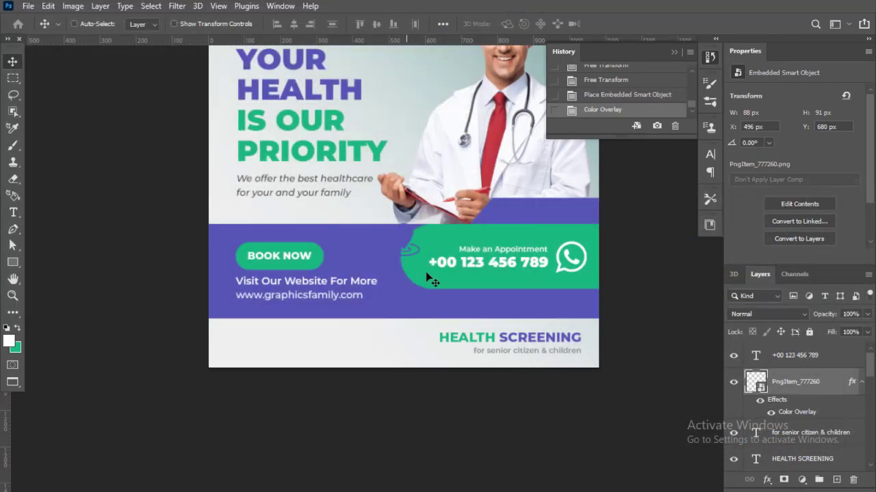
Shrink the pin icon to 47×49 px and move it to the bottom-left corner
{"action": "key", "text": "ctrl+t"}
{"action": "mouse_move", "coordinate": [409, 251]}
{"action": "left_mouse_down"}
{"action": "mouse_move", "coordinate": [235, 349]}
{"action": "mouse_move", "coordinate": [236, 337]}
{"action": "mouse_move", "coordinate": [249, 335]}
{"action": "mouse_move", "coordinate": [243, 347]}
{"action": "left_mouse_up"}
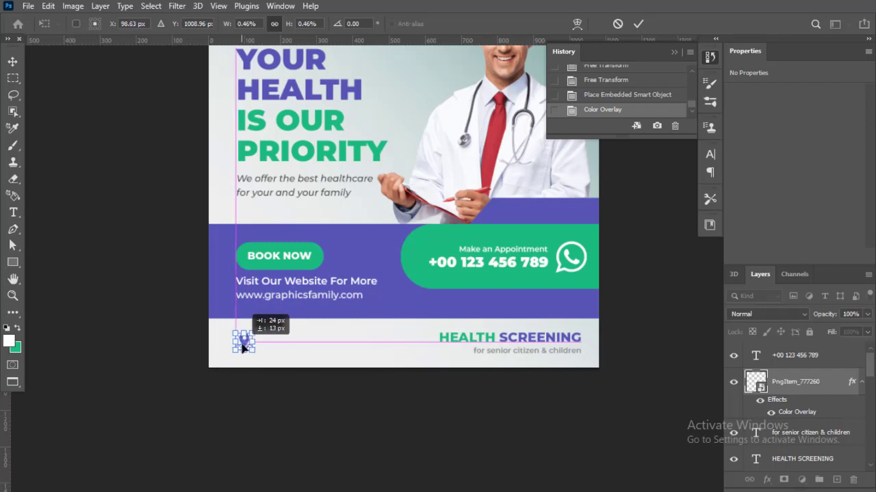
{"action": "left_click_drag", "start_coordinate": [243, 348], "coordinate": [243, 349]}
{"action": "key", "text": "Return"}
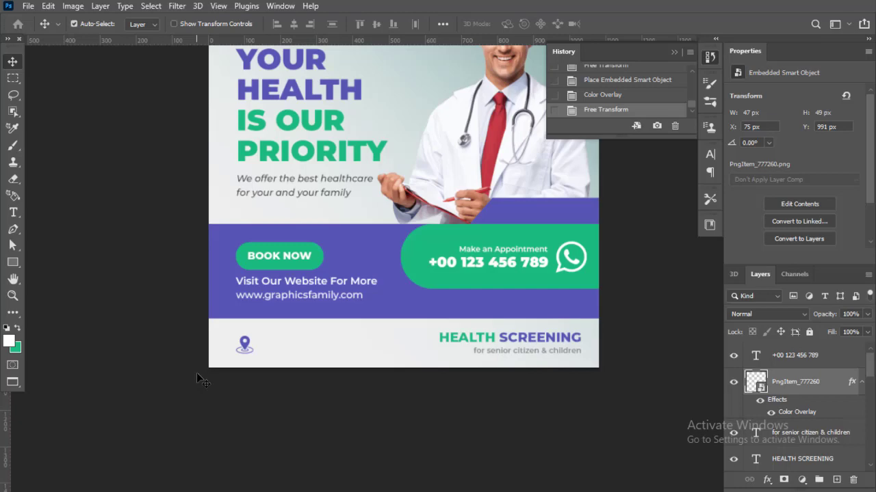
{"action": "key", "text": "ctrl+0"}
{"action": "scroll", "coordinate": [319, 454], "scroll_direction": "up", "scroll_amount": 3}
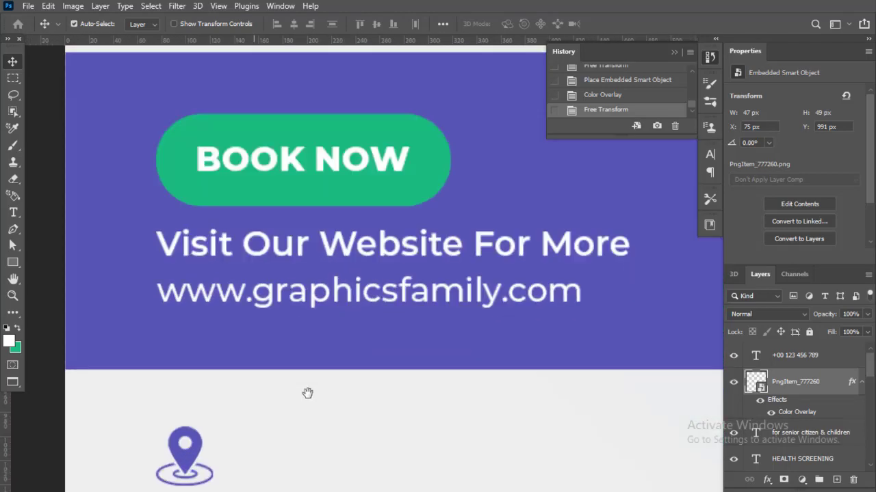
Type 'Your Address Name' and '00 NEW YORK CITY' on two lines beside the pin
{"action": "left_click_drag", "start_coordinate": [307, 391], "coordinate": [291, 342]}
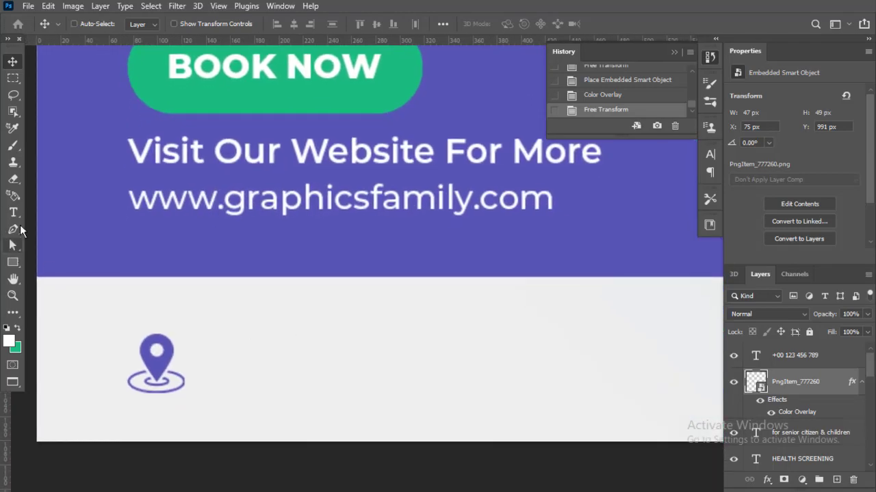
{"action": "left_click", "coordinate": [13, 213]}
{"action": "left_click", "coordinate": [223, 358]}
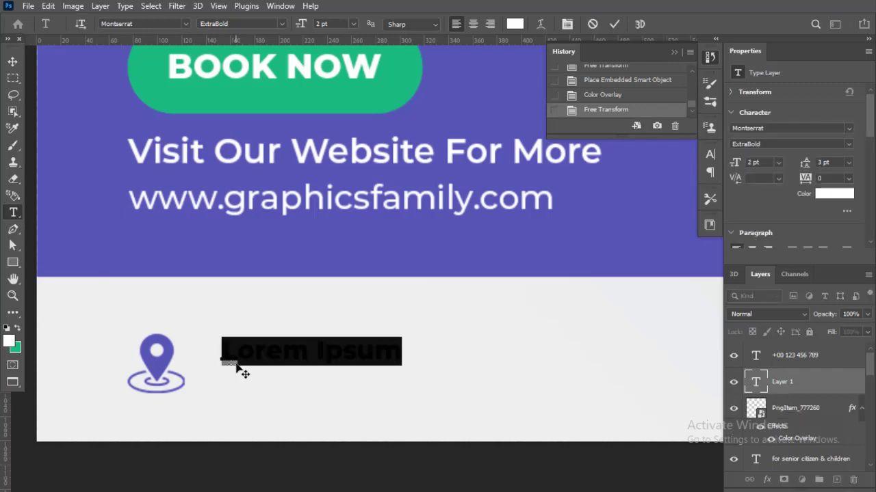
{"action": "type", "text": "Y"}
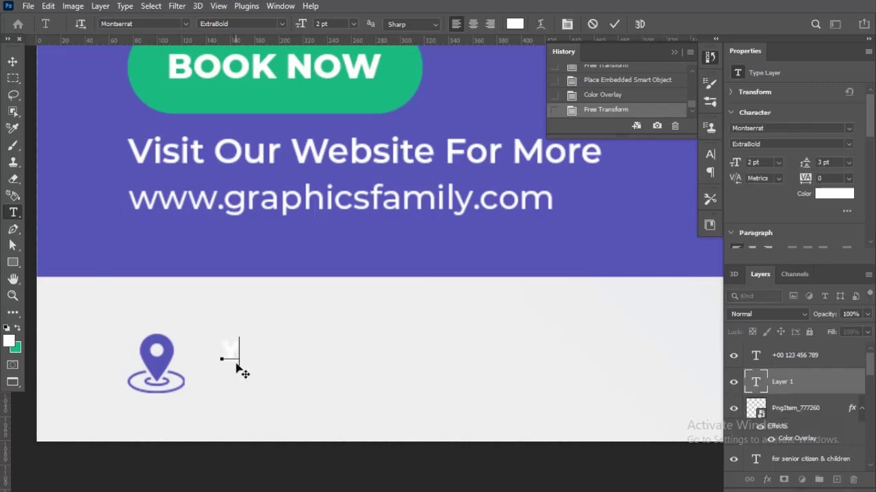
{"action": "type", "text": "our"}
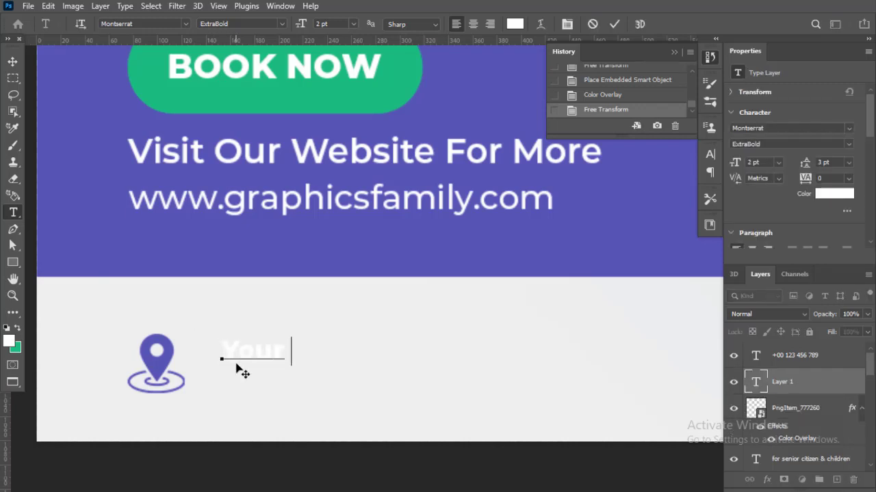
{"action": "type", "text": " Address"}
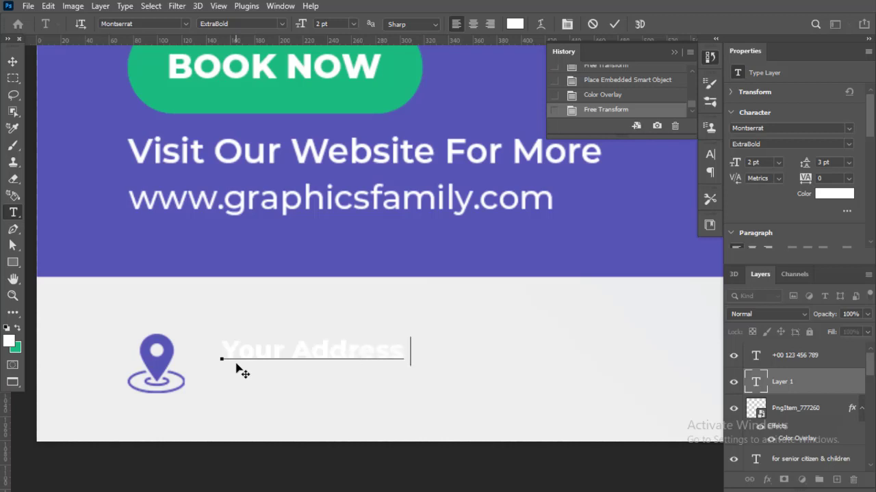
{"action": "type", "text": "MN"}
{"action": "key", "text": "BackSpace"}
{"action": "key", "text": "BackSpace"}
{"action": "type", "text": "N ame"}
{"action": "key", "text": "Return"}
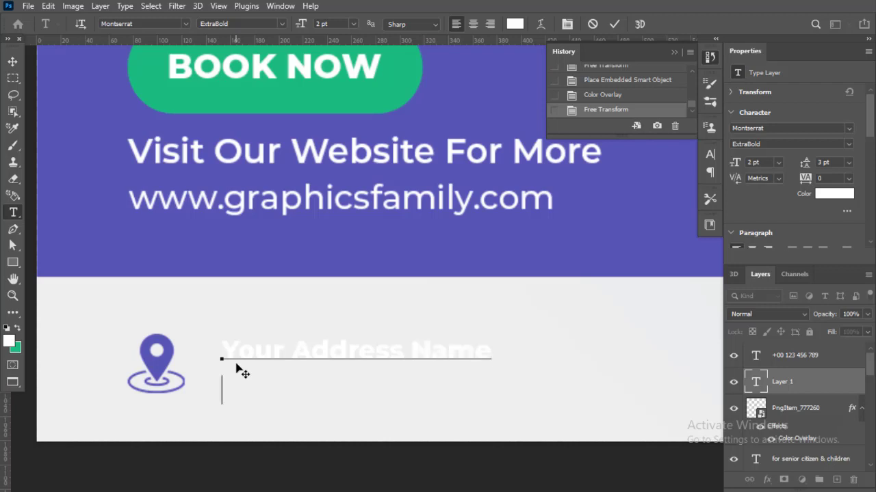
{"action": "type", "text": "00"}
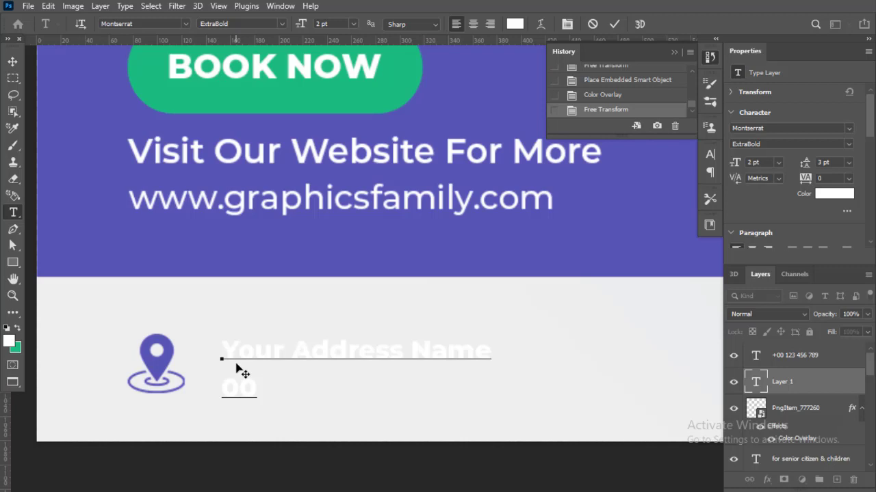
{"action": "type", "text": " N"}
{"action": "type", "text": "EW"}
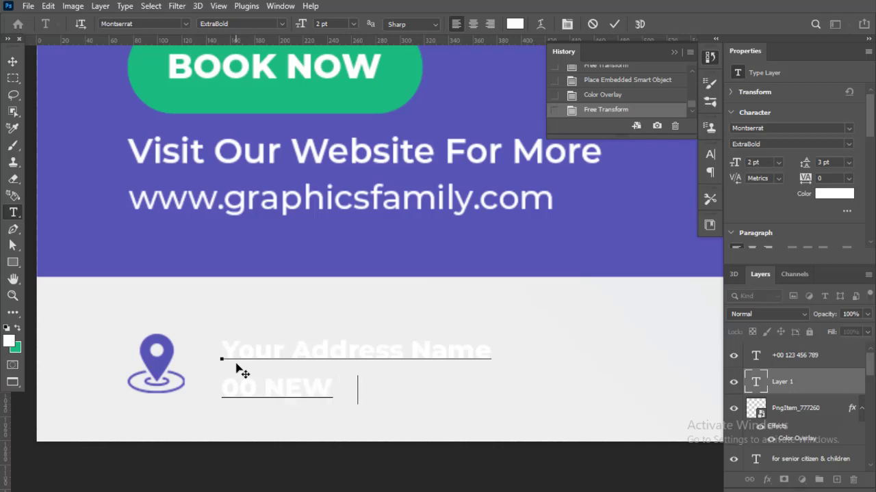
{"action": "type", "text": "YORK C"}
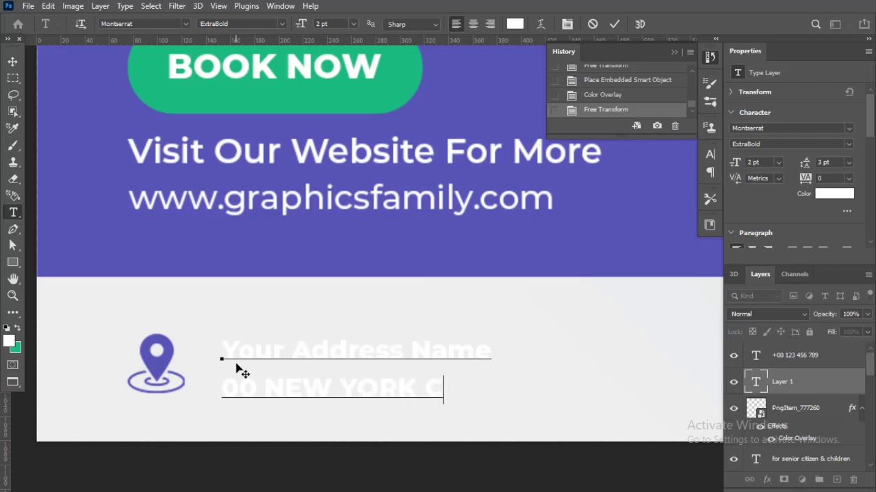
{"action": "type", "text": "IR"}
{"action": "type", "text": "Y"}
{"action": "key", "text": "ctrl+a"}
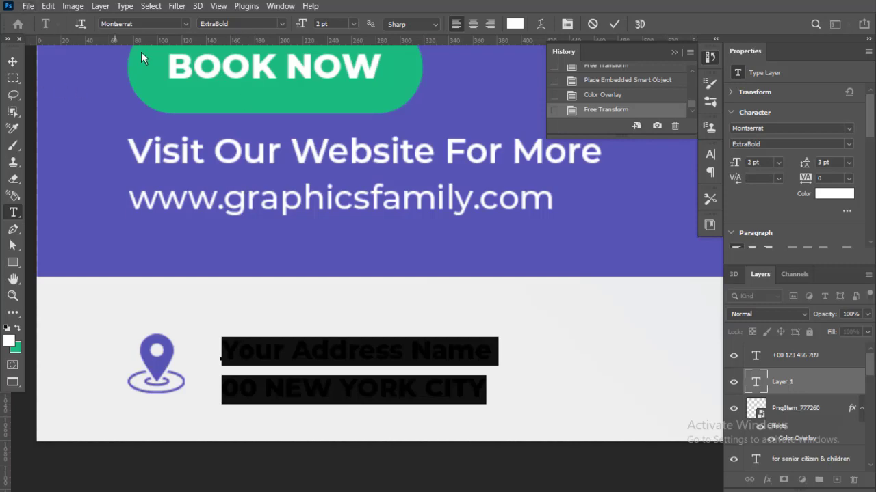
Make the address text black SemiBold and move it right beside the pin icon
{"action": "left_click", "coordinate": [514, 24]}
{"action": "mouse_move", "coordinate": [551, 320]}
{"action": "left_mouse_down"}
{"action": "mouse_move", "coordinate": [484, 289]}
{"action": "mouse_move", "coordinate": [461, 413]}
{"action": "left_mouse_up"}
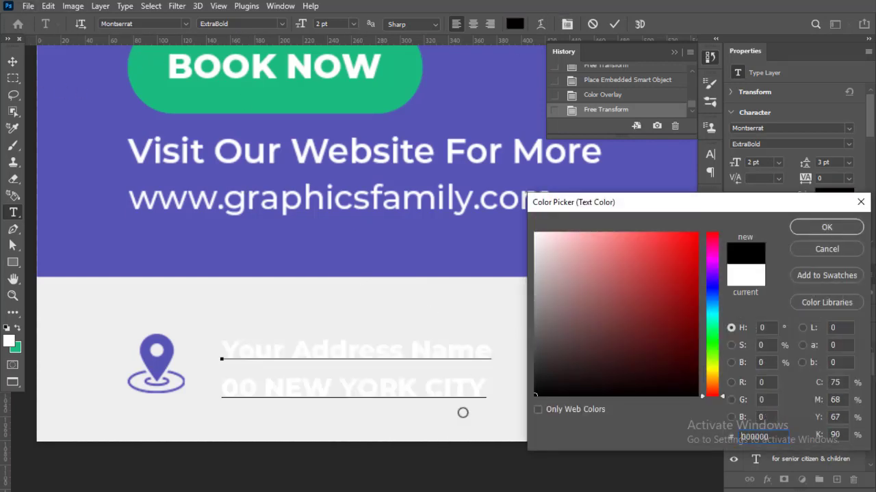
{"action": "left_click", "coordinate": [801, 227]}
{"action": "left_click", "coordinate": [279, 24]}
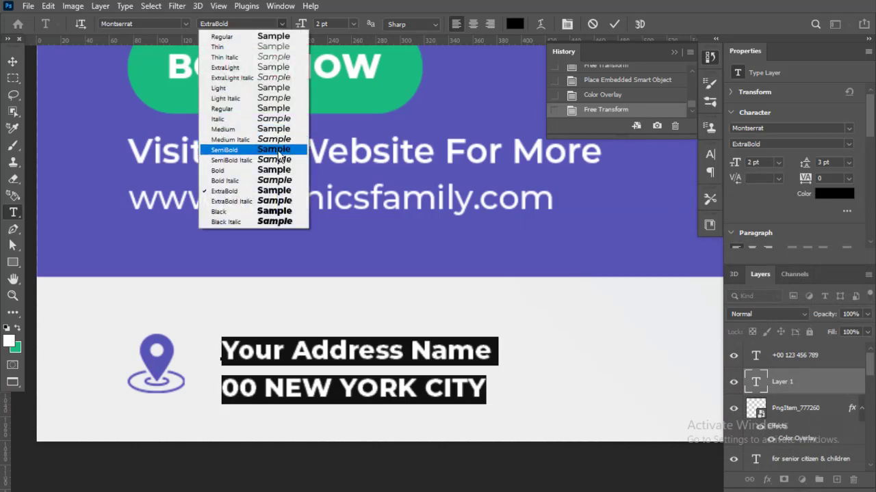
{"action": "left_click", "coordinate": [243, 147]}
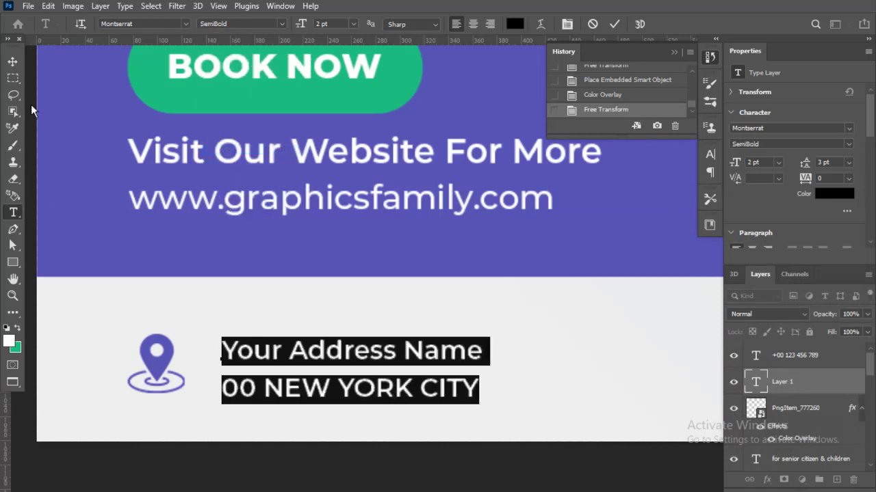
{"action": "left_click", "coordinate": [13, 62]}
{"action": "left_click_drag", "start_coordinate": [299, 359], "coordinate": [165, 372]}
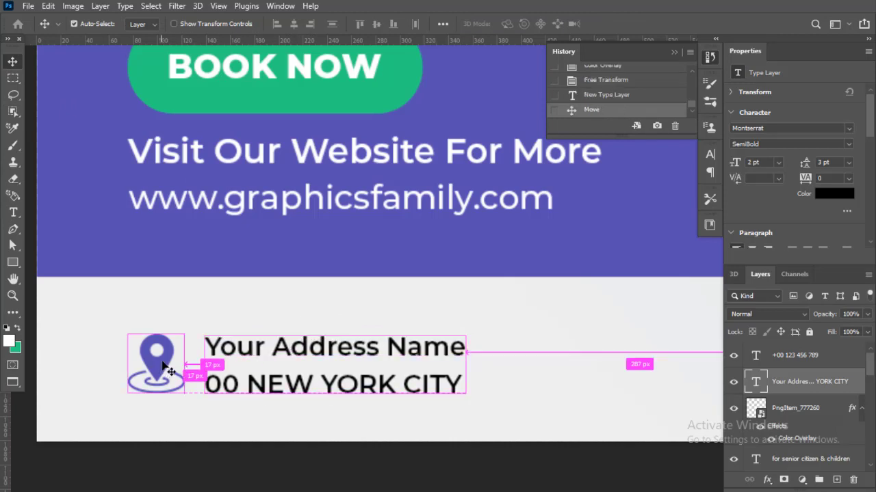
Enlarge the pin icon to 63×65 px to match the two-line address height
{"action": "key", "text": "ctrl+t"}
{"action": "key", "text": "Return"}
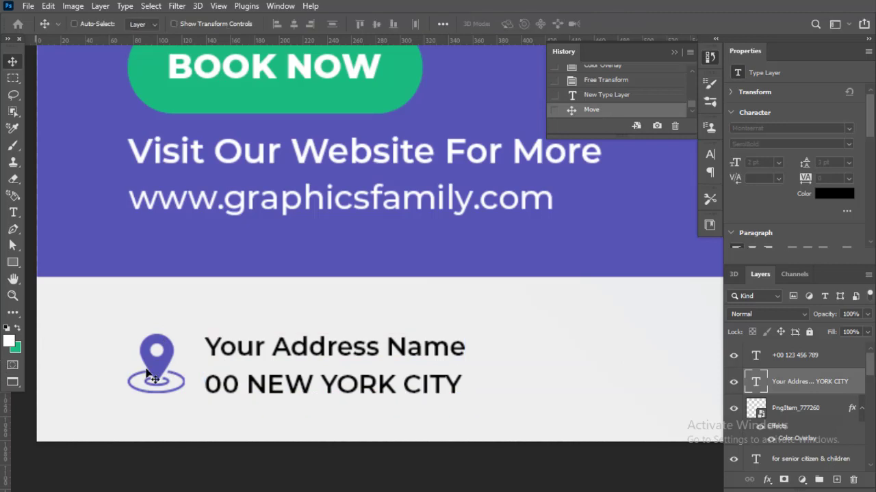
{"action": "left_click", "coordinate": [797, 407]}
{"action": "key", "text": "ctrl+t"}
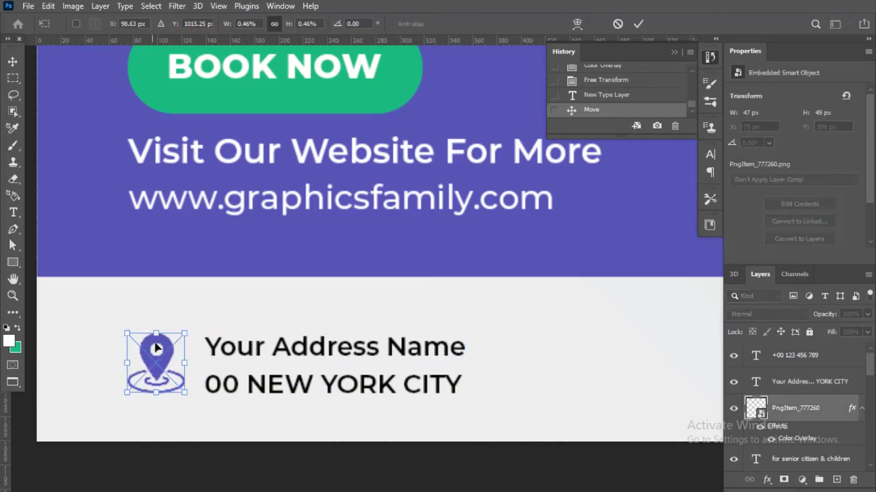
{"action": "left_click_drag", "start_coordinate": [156, 325], "coordinate": [155, 328]}
{"action": "left_click_drag", "start_coordinate": [160, 366], "coordinate": [158, 368]}
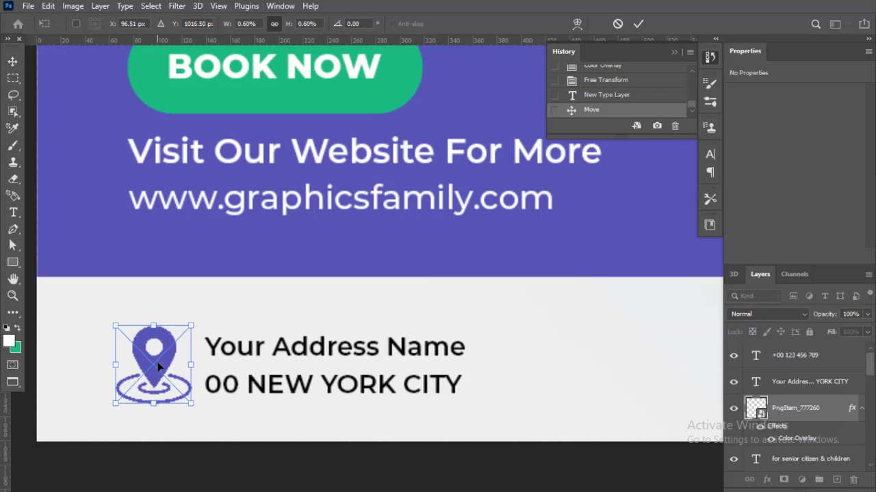
{"action": "key", "text": "Return"}
{"action": "key", "text": "ctrl+0"}
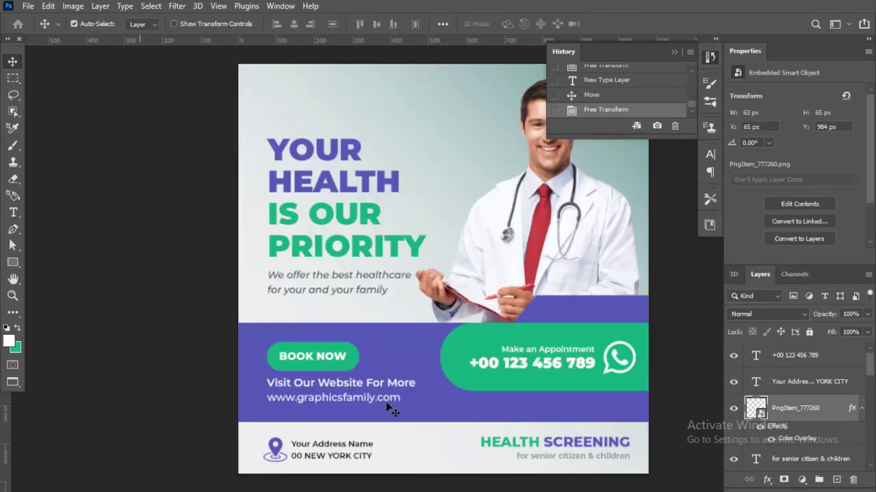
Scale the GraphicsFamily logo to 47×73 px and place it top-left above 'YOUR HEALTH'
{"action": "left_click_drag", "start_coordinate": [387, 407], "coordinate": [275, 409]}
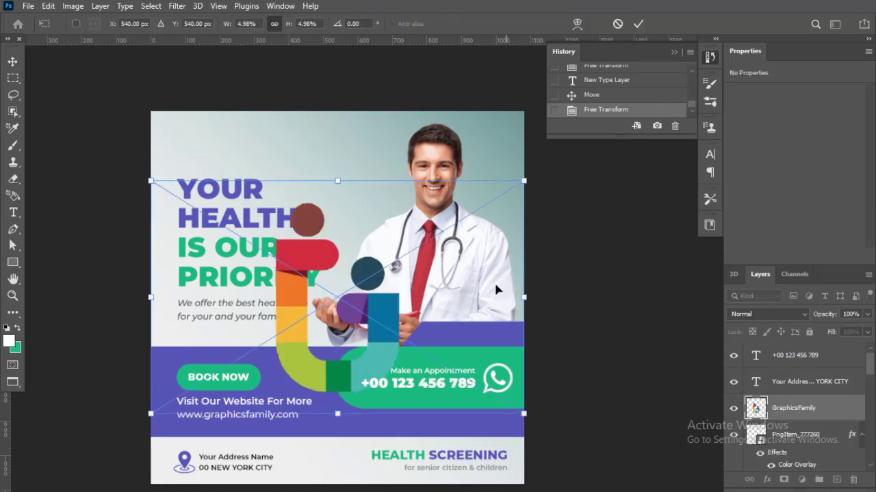
{"action": "mouse_move", "coordinate": [532, 299]}
{"action": "left_mouse_down"}
{"action": "mouse_move", "coordinate": [363, 298]}
{"action": "mouse_move", "coordinate": [186, 160]}
{"action": "left_mouse_up"}
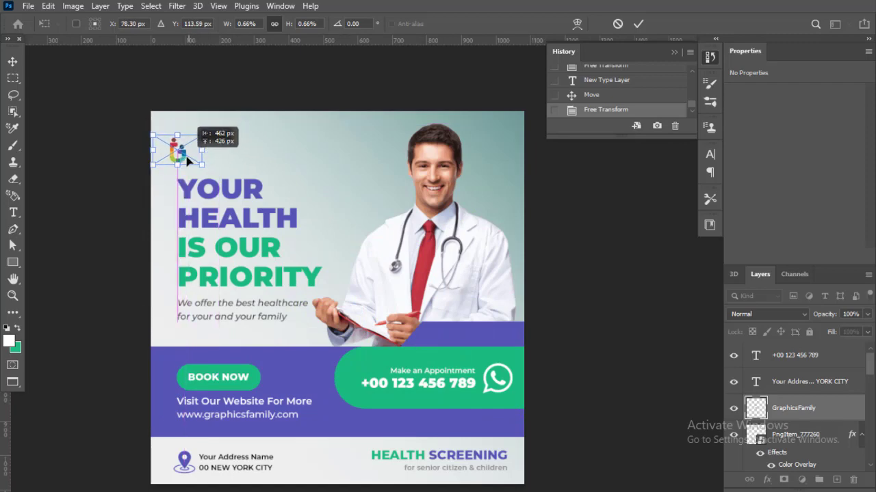
{"action": "key", "text": "Return"}
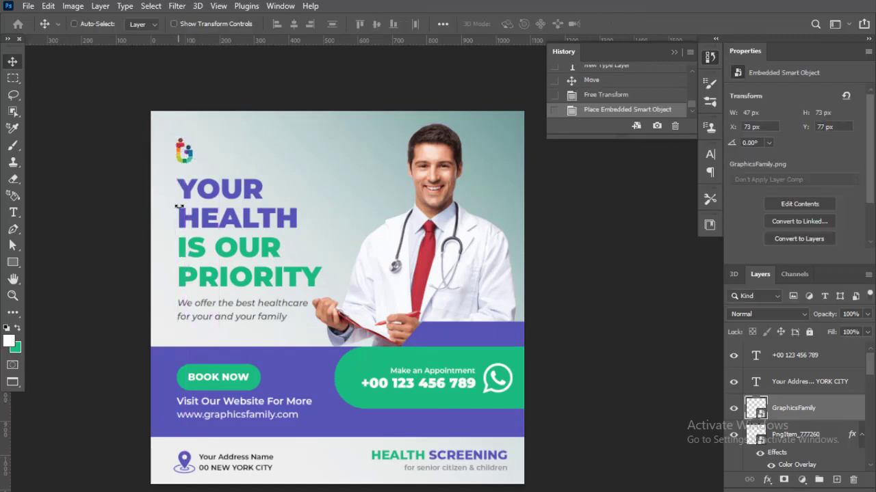
{"action": "scroll", "coordinate": [243, 143], "scroll_direction": "up", "scroll_amount": 1}
{"action": "scroll", "coordinate": [243, 143], "scroll_direction": "up", "scroll_amount": 1}
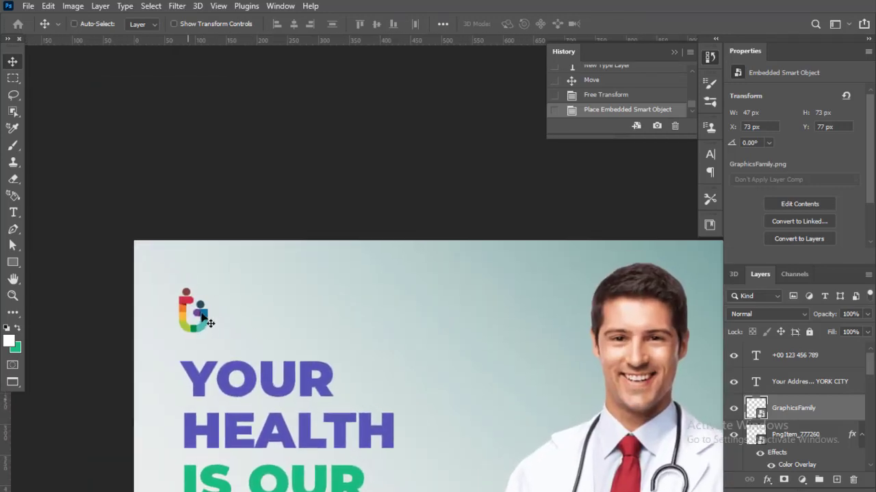
{"action": "scroll", "coordinate": [195, 315], "scroll_direction": "up", "scroll_amount": 2}
{"action": "scroll", "coordinate": [197, 314], "scroll_direction": "up", "scroll_amount": 1}
{"action": "left_click_drag", "start_coordinate": [196, 315], "coordinate": [198, 296]}
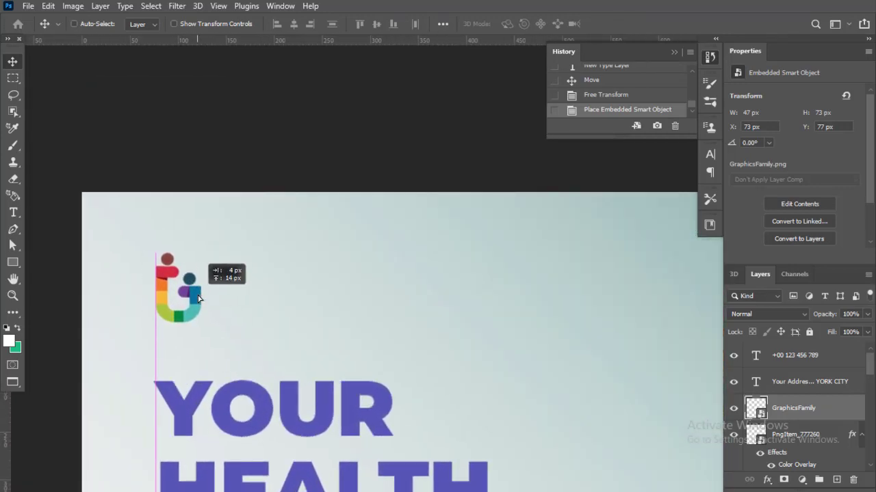
Type the two-line 'GRAPHICS FAMILY' text beside the logo
{"action": "left_click", "coordinate": [13, 212]}
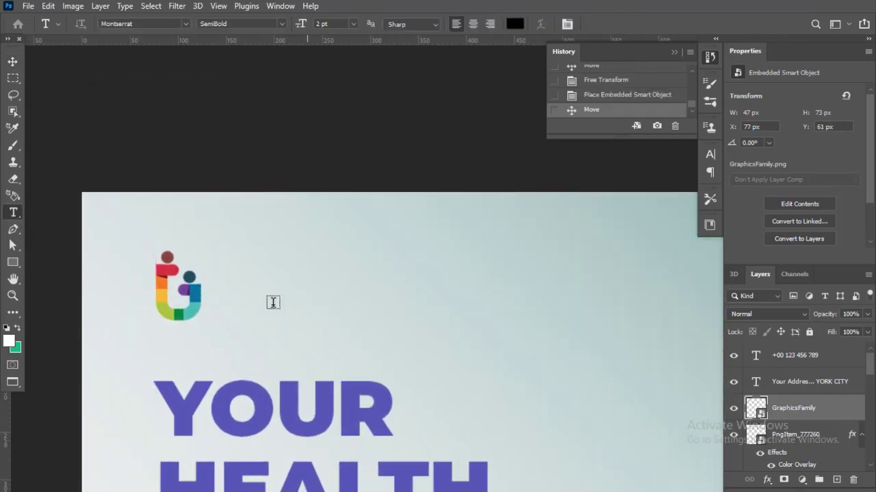
{"action": "left_click", "coordinate": [260, 293]}
{"action": "type", "text": "g"}
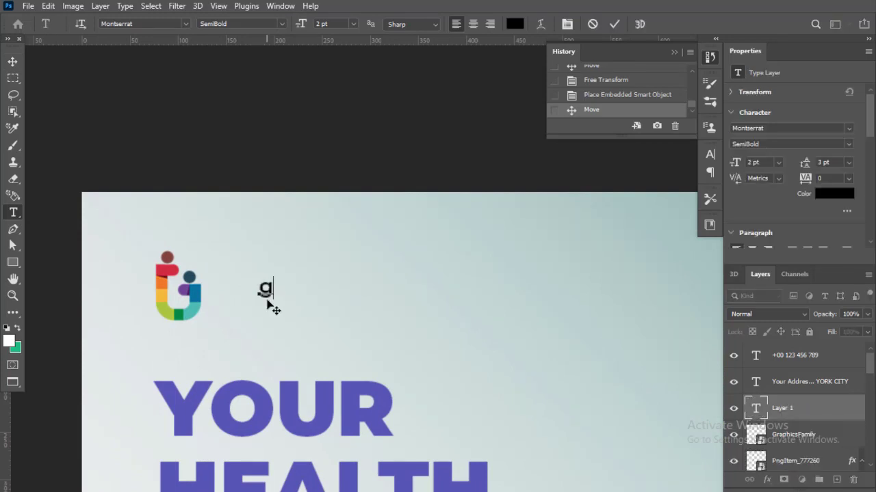
{"action": "type", "text": "GRAP"}
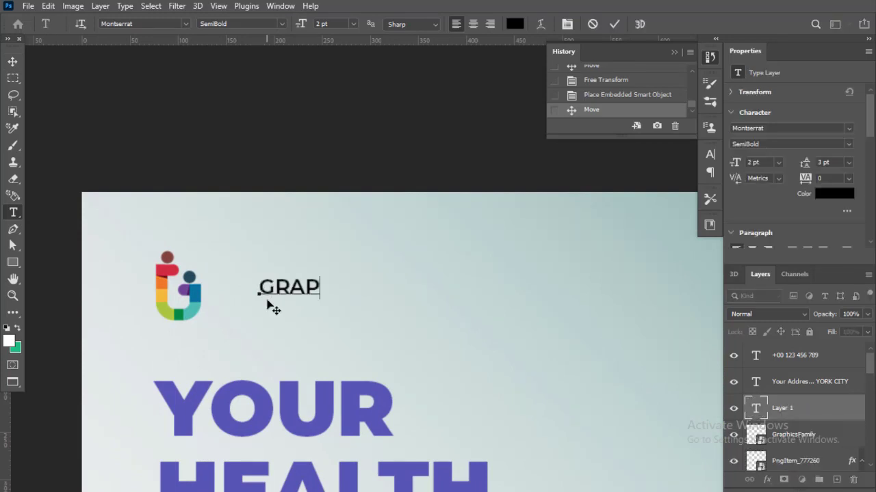
{"action": "type", "text": "HICS"}
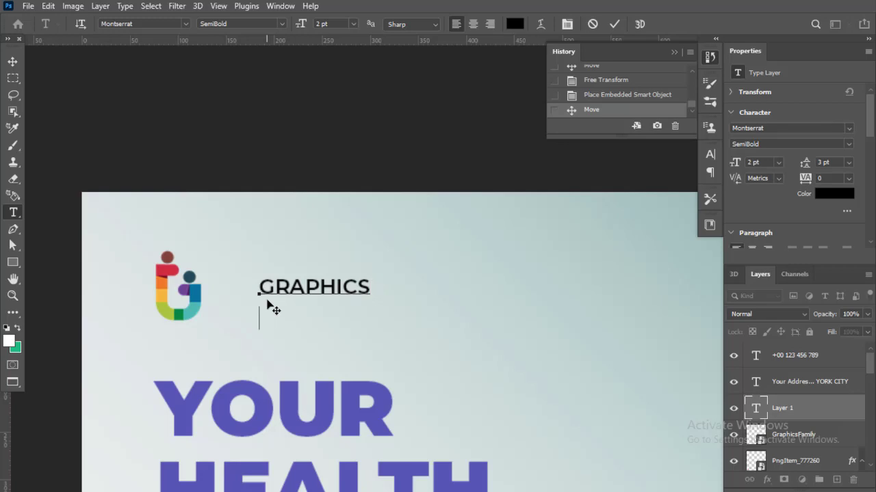
{"action": "type", "text": "FMILY"}
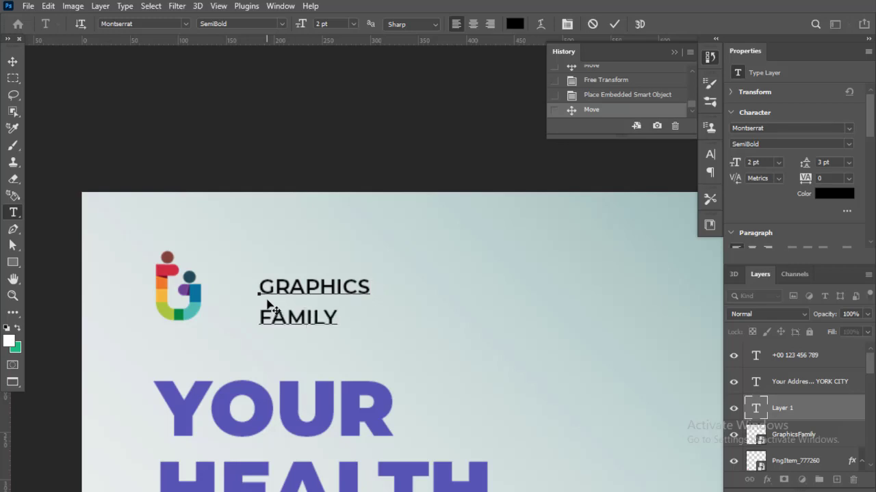
{"action": "key", "text": "ctrl+a"}
{"action": "double_click", "coordinate": [283, 316]}
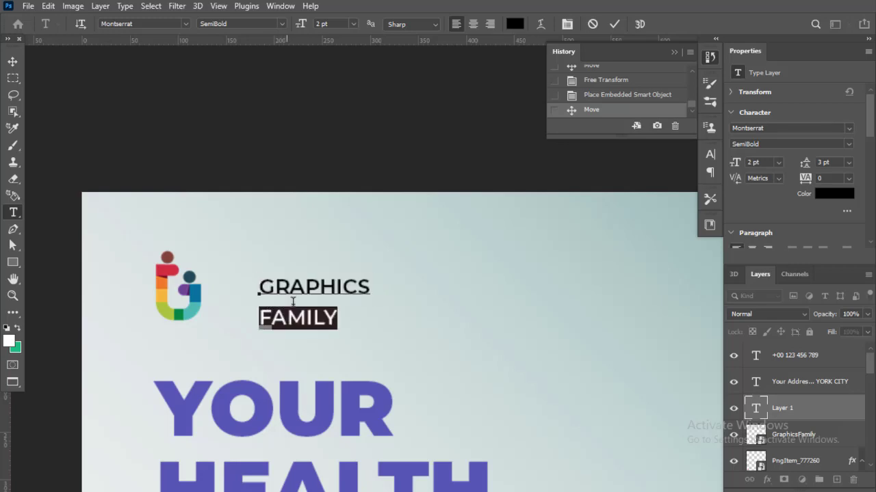
{"action": "double_click", "coordinate": [293, 286]}
Set GRAPHICS to ExtraBold and move the text snug beside the logo
{"action": "left_click", "coordinate": [281, 25]}
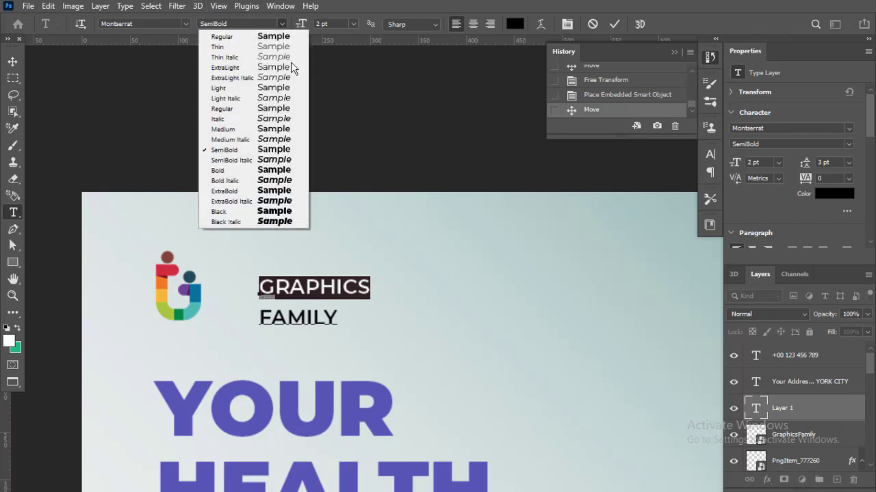
{"action": "left_click", "coordinate": [240, 192]}
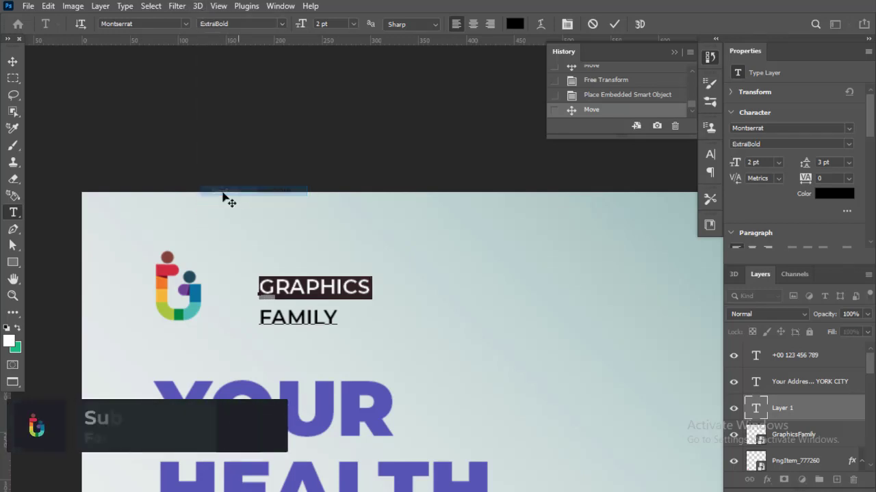
{"action": "left_click", "coordinate": [12, 61]}
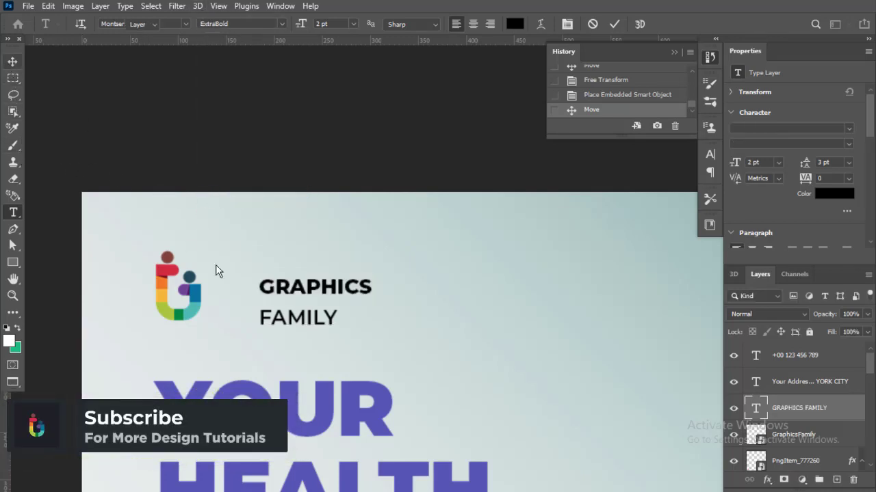
{"action": "left_click_drag", "start_coordinate": [312, 299], "coordinate": [271, 287]}
{"action": "key", "text": "ctrl+0"}
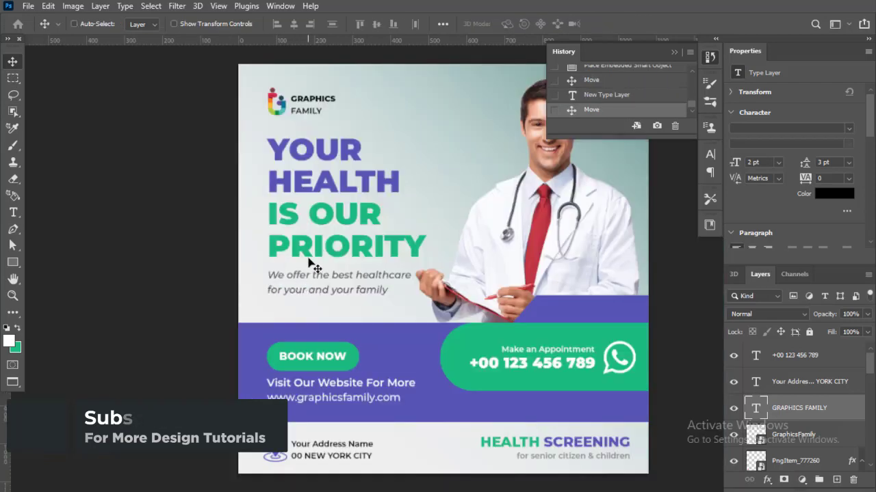
{"action": "scroll", "coordinate": [319, 260], "scroll_direction": "down", "scroll_amount": 2}
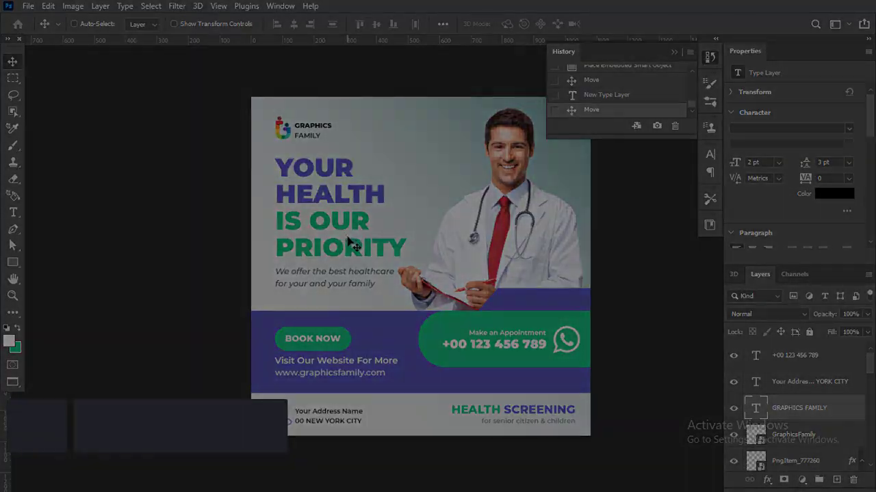